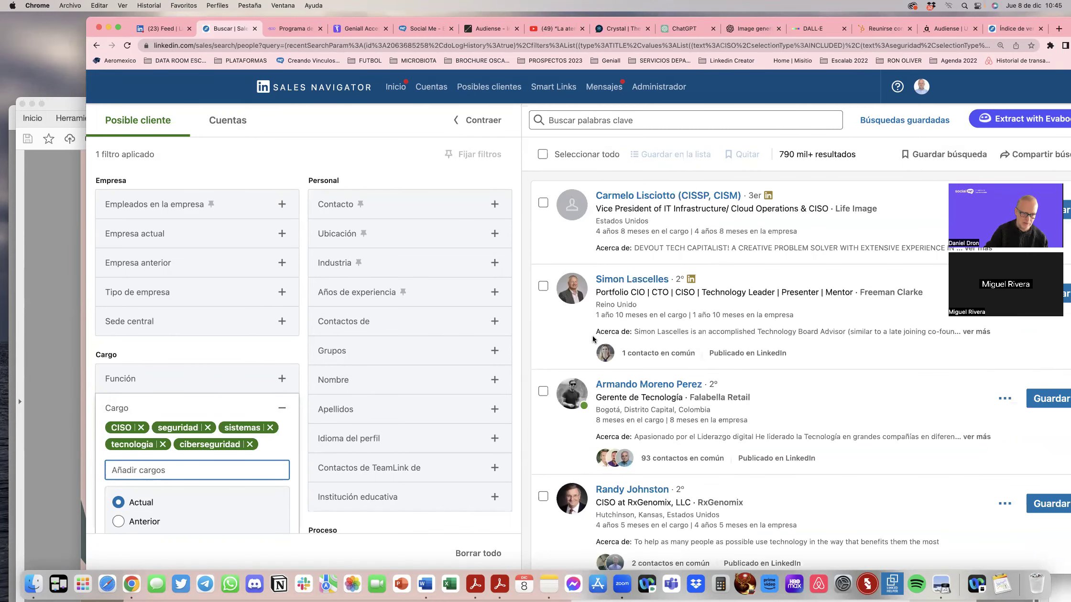
Step: Add CIO and CTO as included job titles in the Cargo filter
type("CIO")
key("Return")
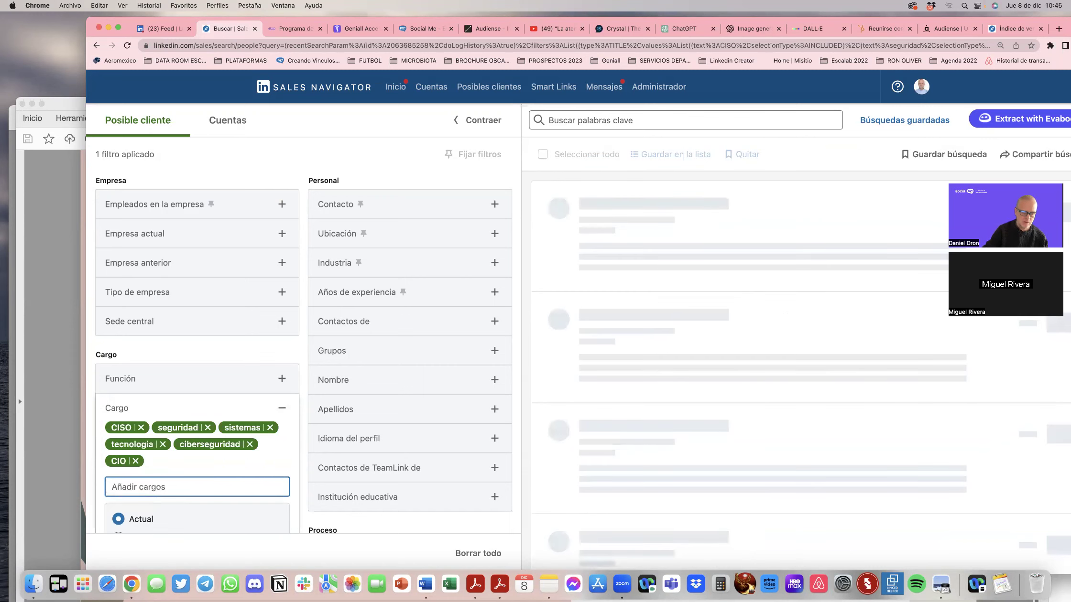
type("CTO")
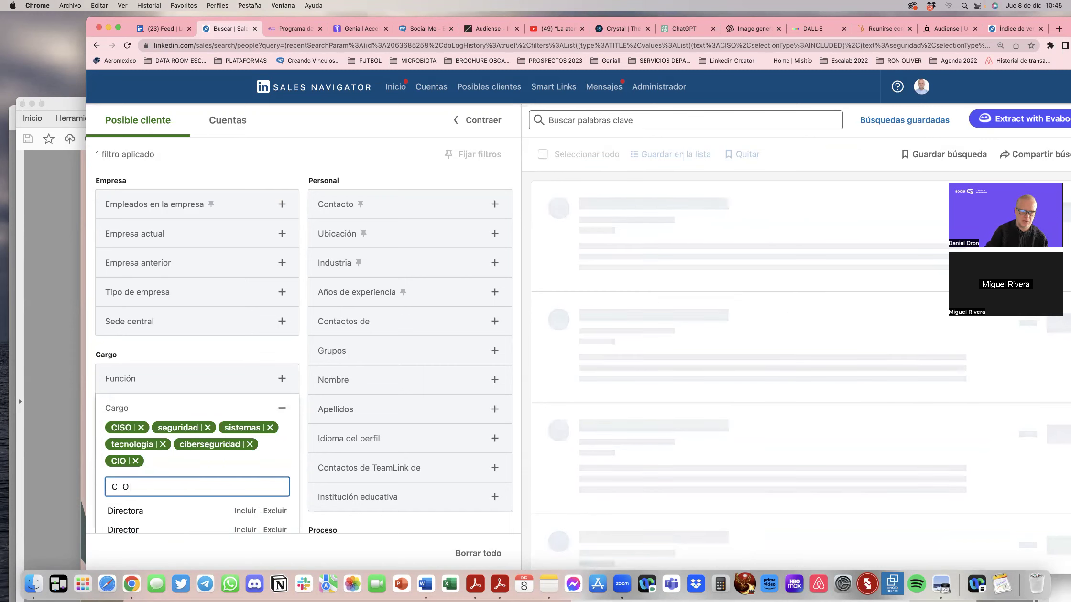
key("Return")
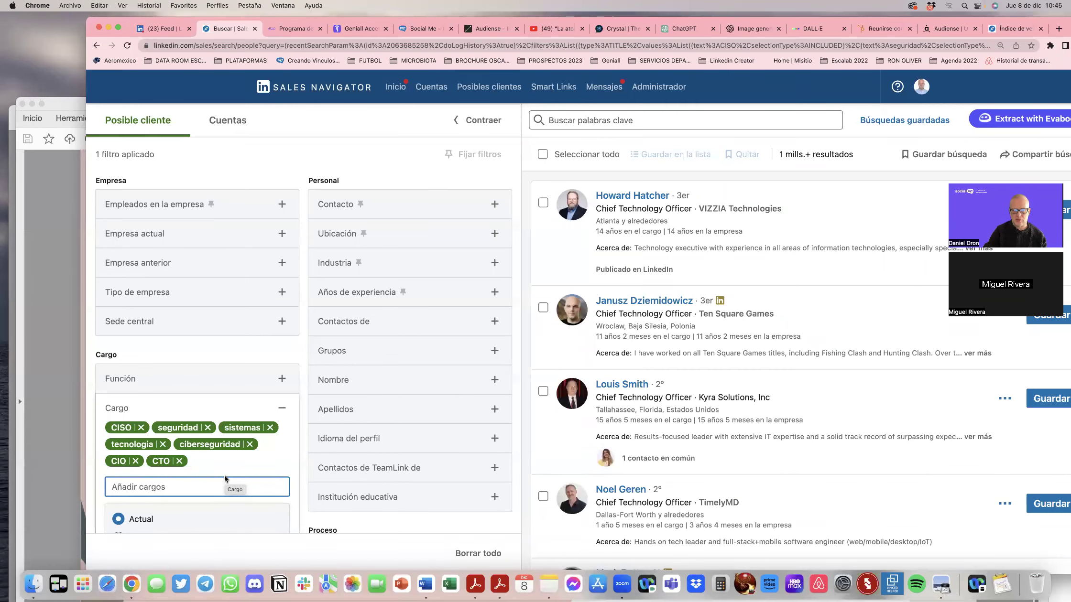
Step: Review the suggested job titles for "cio" and "tecnologia" in the Cargo filter without adding any
scroll(224, 479, "down", 3)
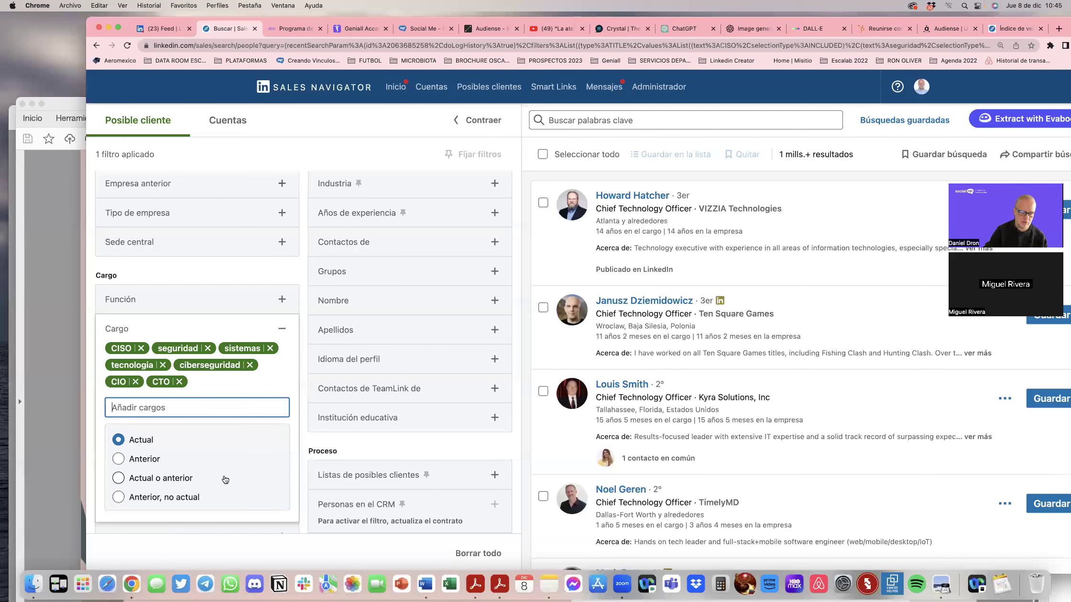
type("cio")
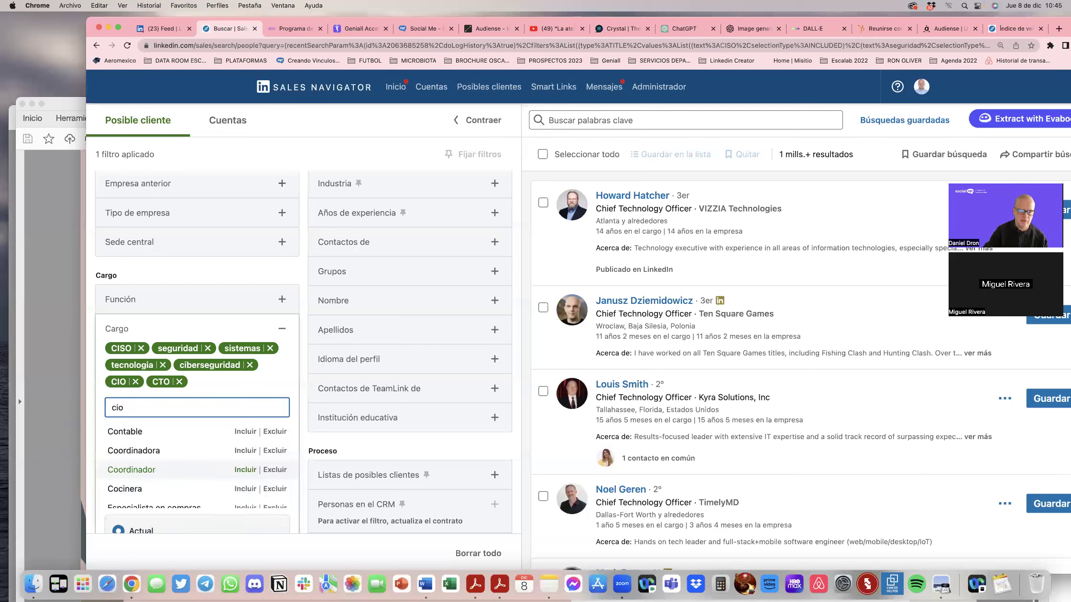
key("BackSpace")
key("BackSpace")
key("BackSpace")
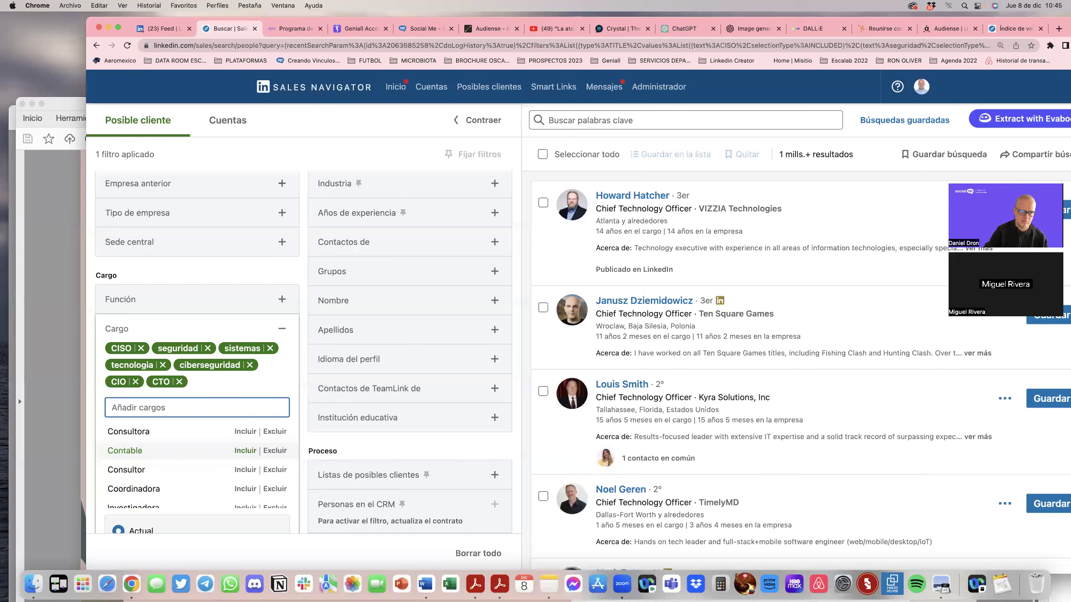
type("tecnologia")
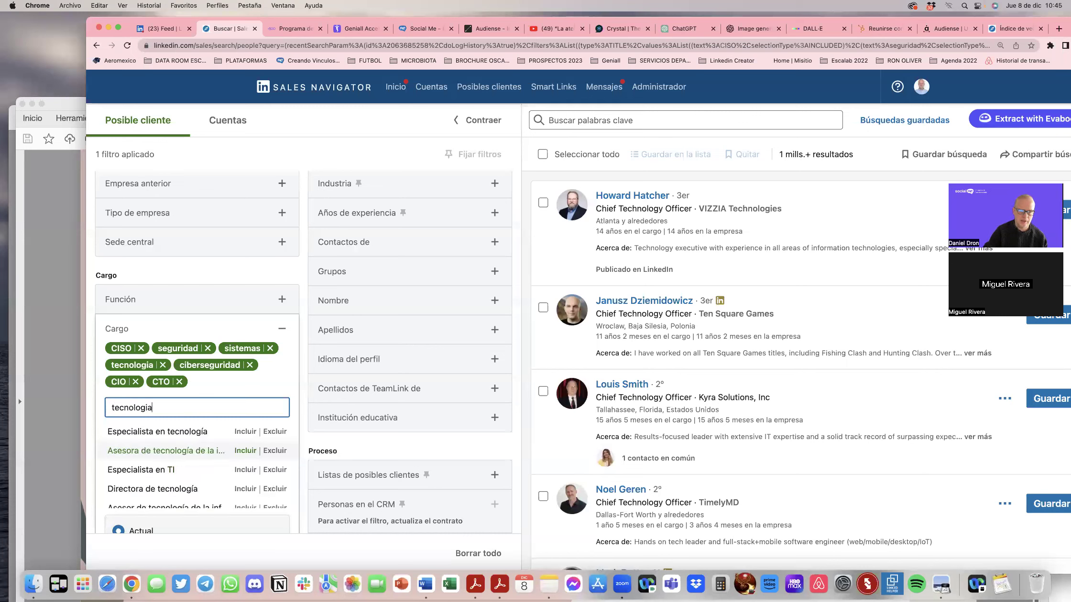
scroll(172, 487, "down", 1)
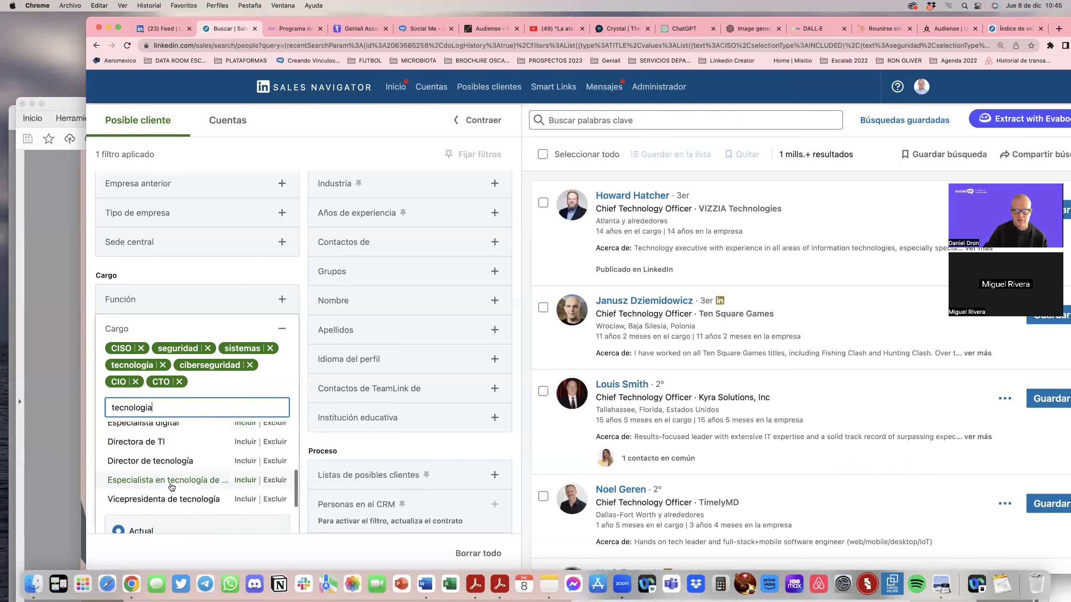
left_click_drag(164, 407, 101, 407)
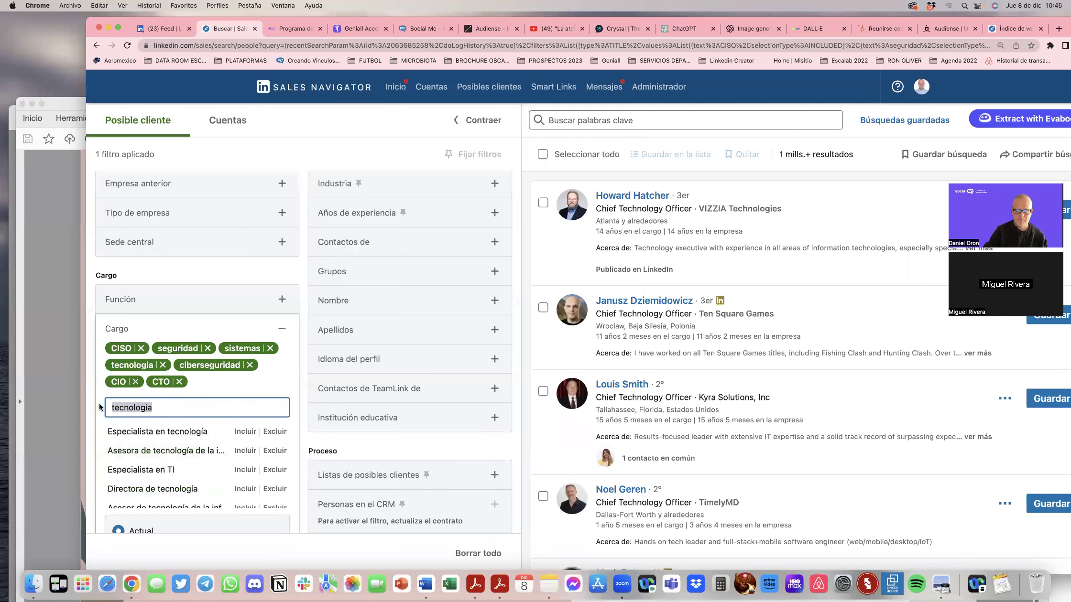
key("BackSpace")
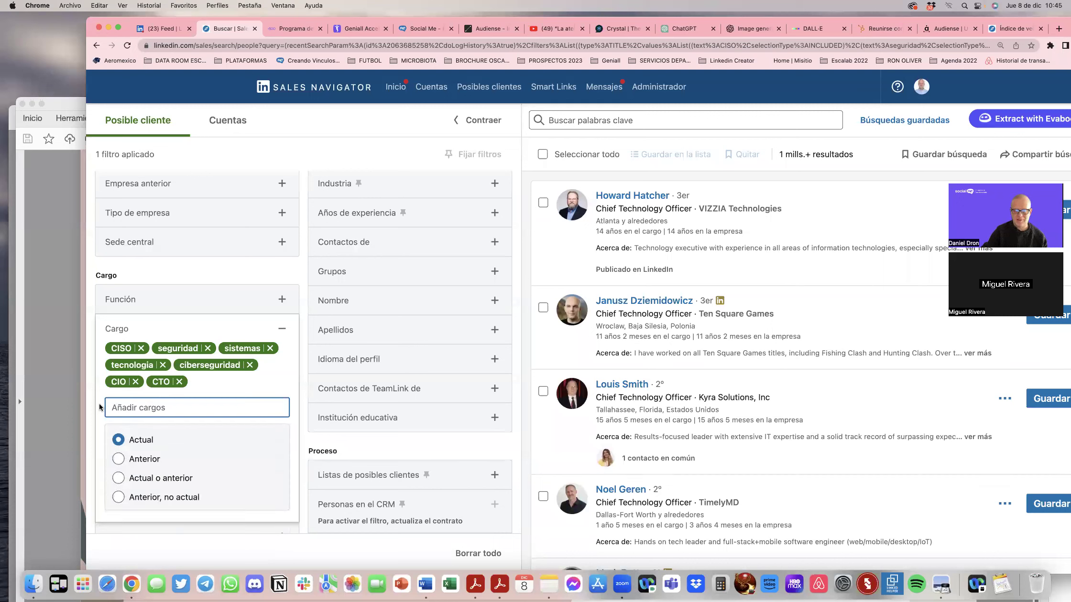
left_click(300, 373)
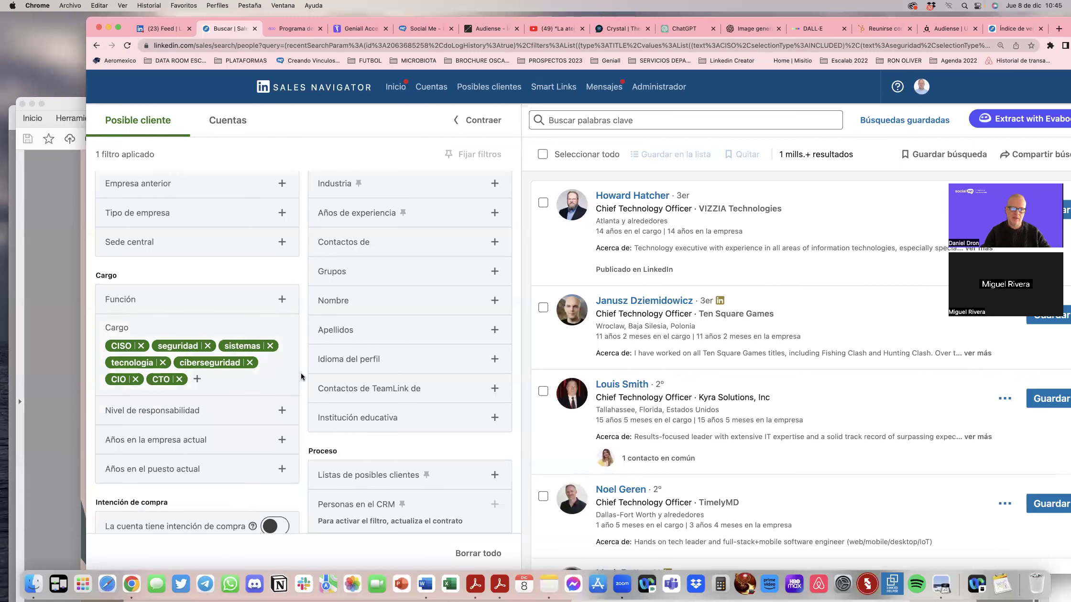
Step: Add the job titles trainee, asistente and becados to the Cargo filter
left_click(197, 378)
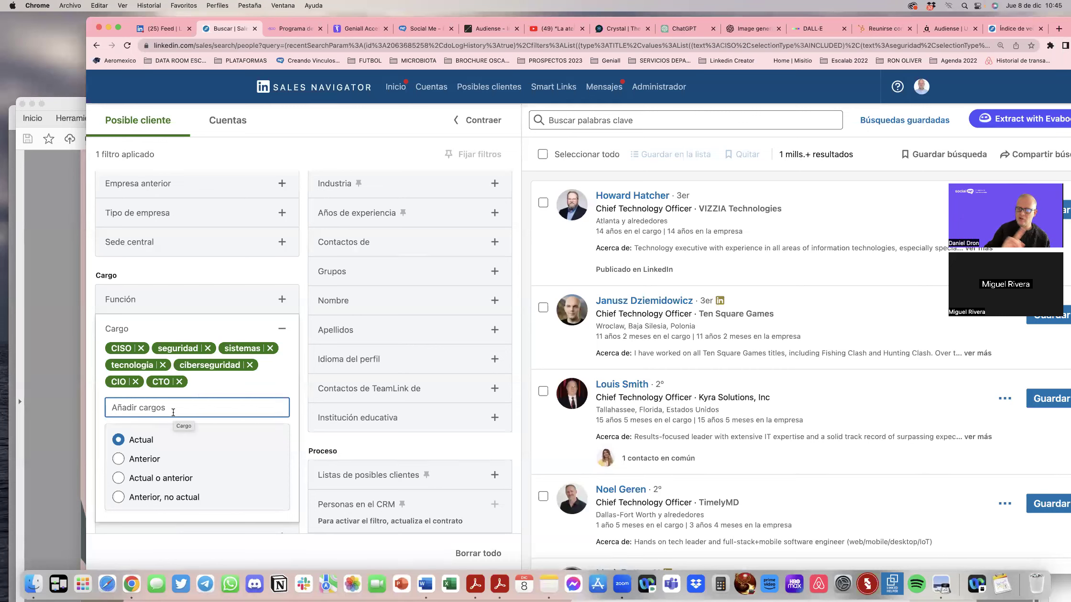
type("trainee")
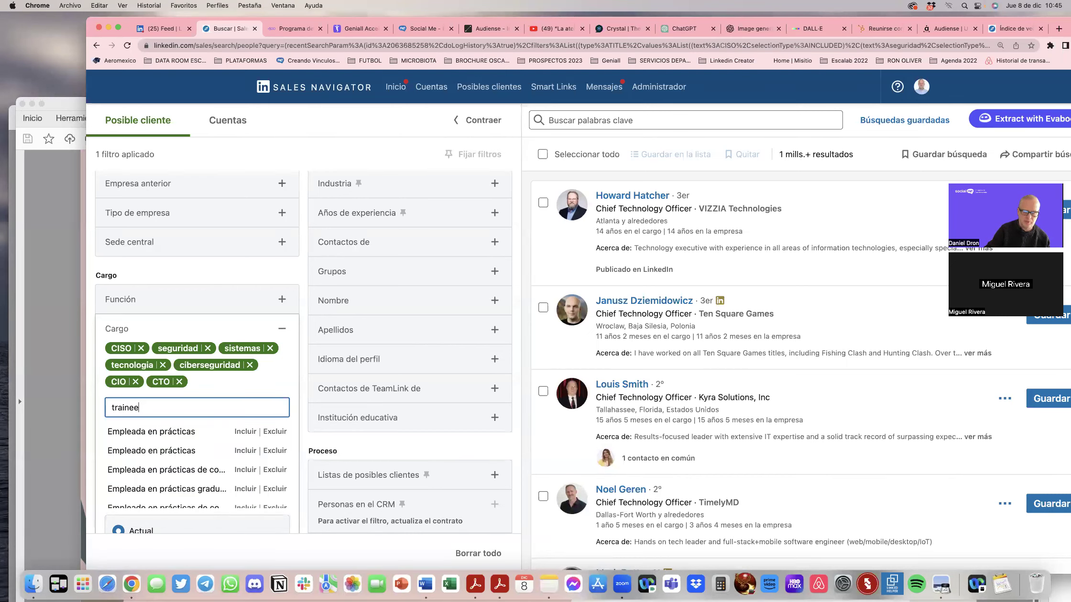
key("Return")
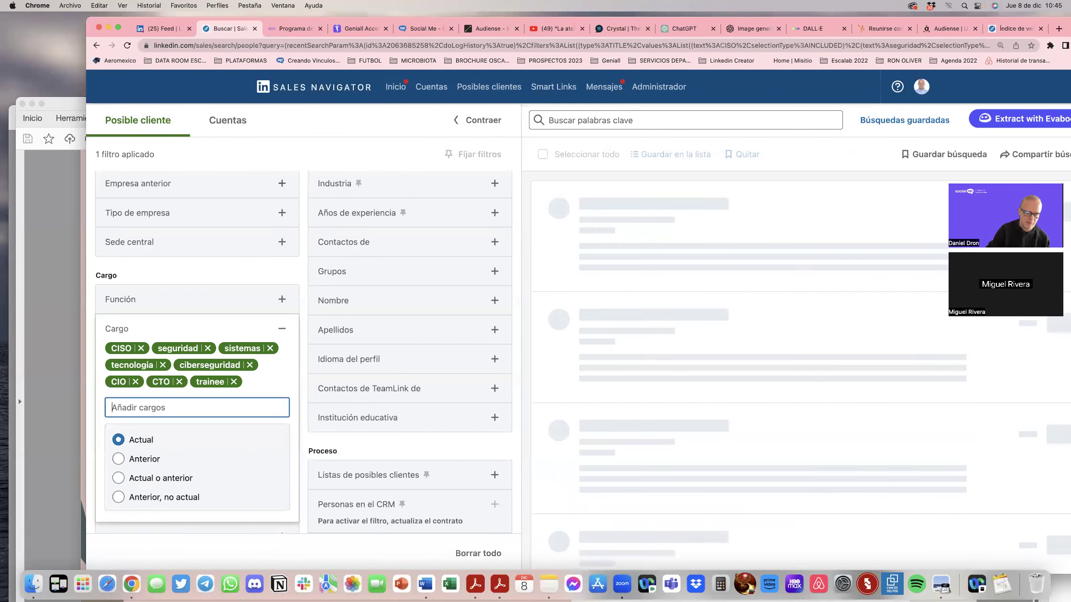
type("asis")
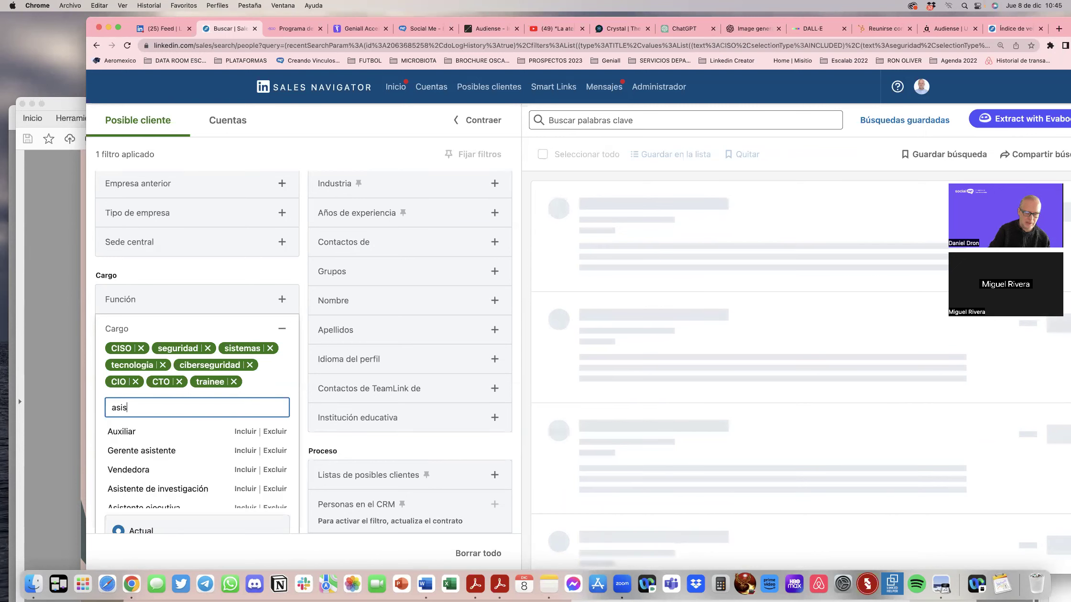
type("tente")
key("Return")
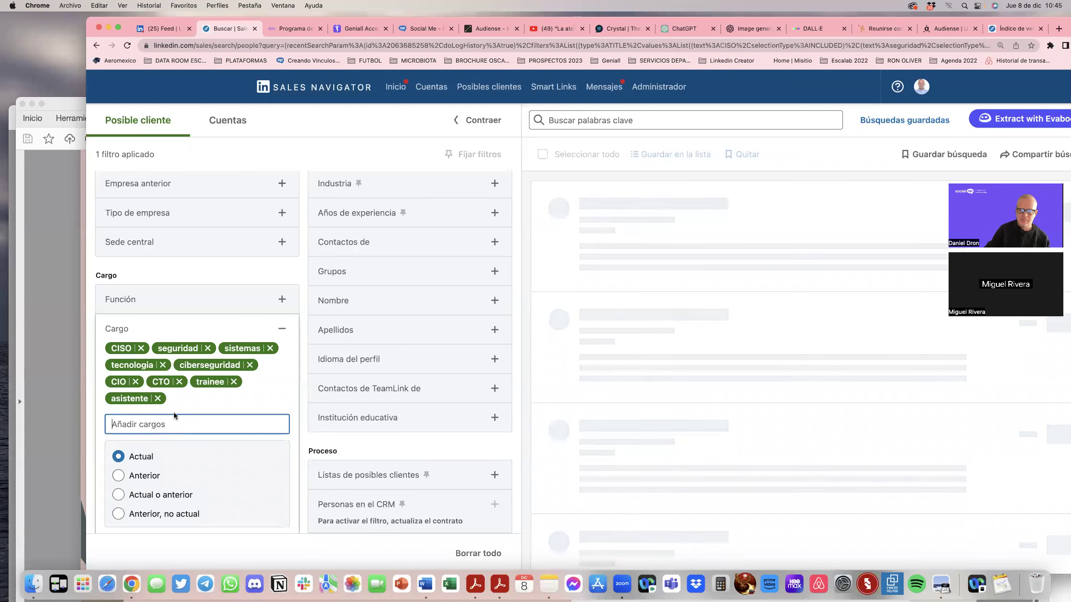
type("becados")
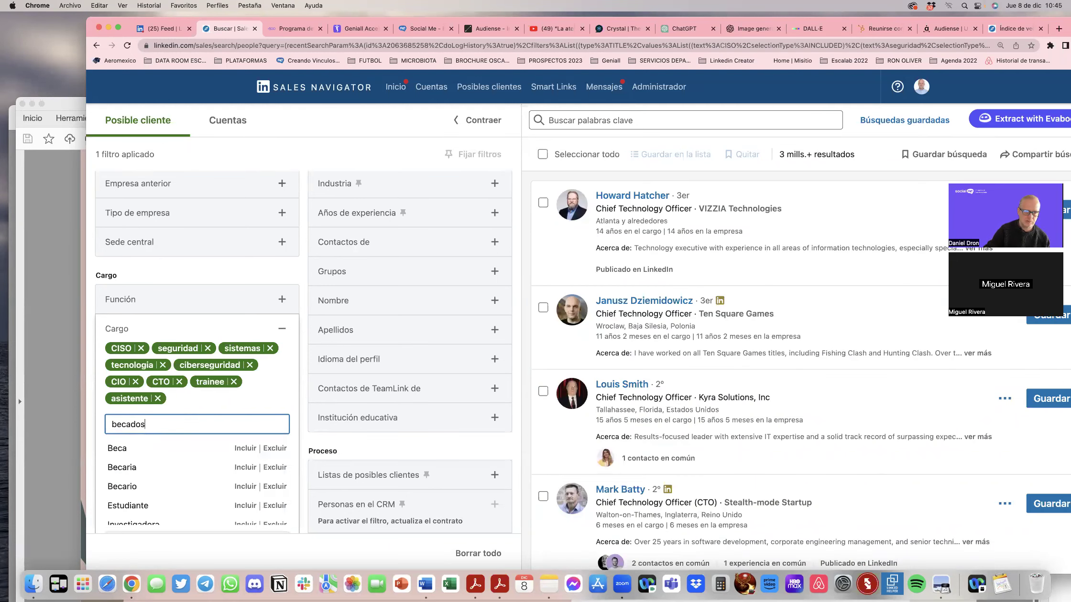
key("Return")
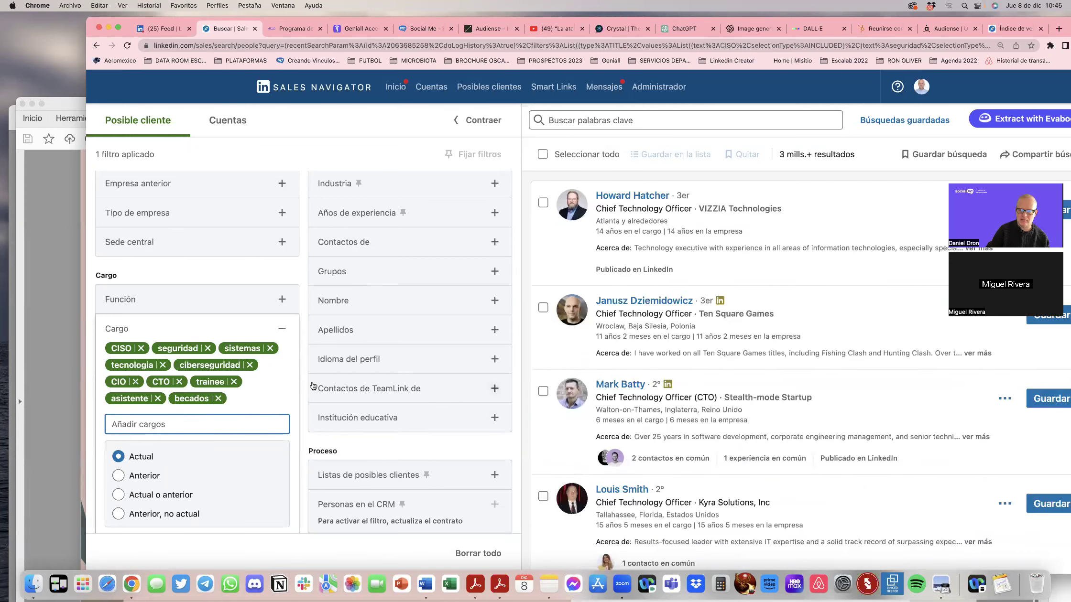
Step: Switch the job titles trainee, becados and asistente from included to excluded
left_click(220, 382)
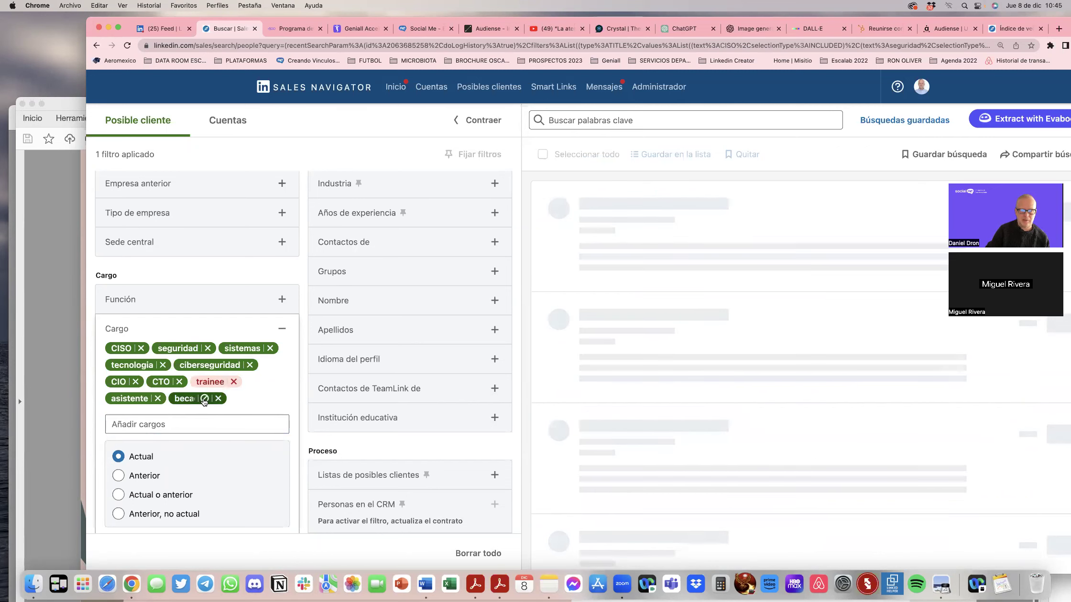
left_click(204, 398)
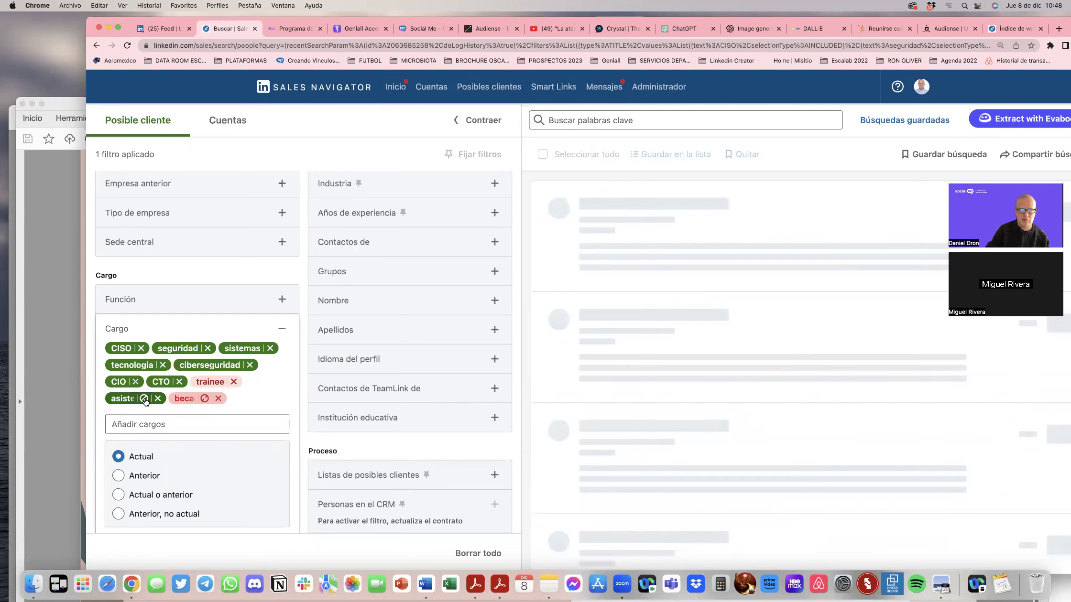
left_click(144, 399)
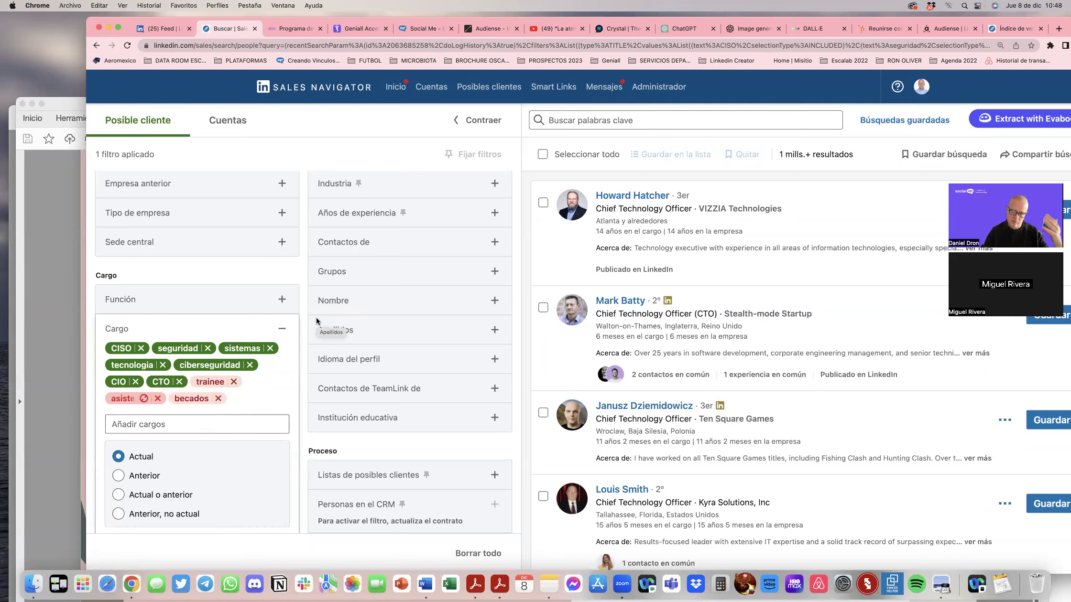
Step: Restrict the lead search to the locations México and Colombia
mouse_move(112, 354)
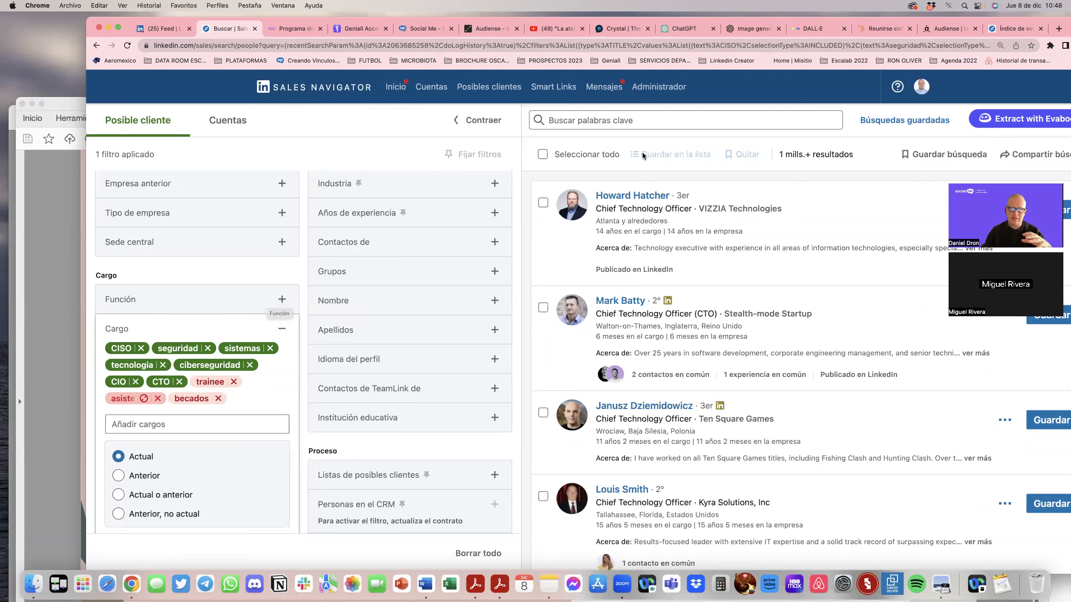
scroll(668, 272, "down", 5)
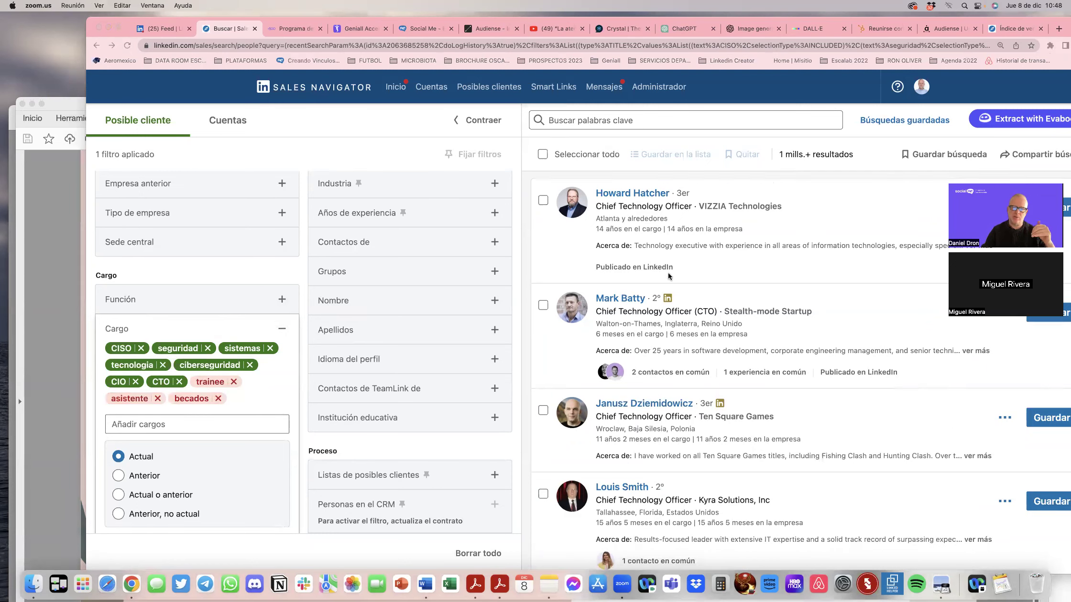
scroll(668, 273, "down", 4)
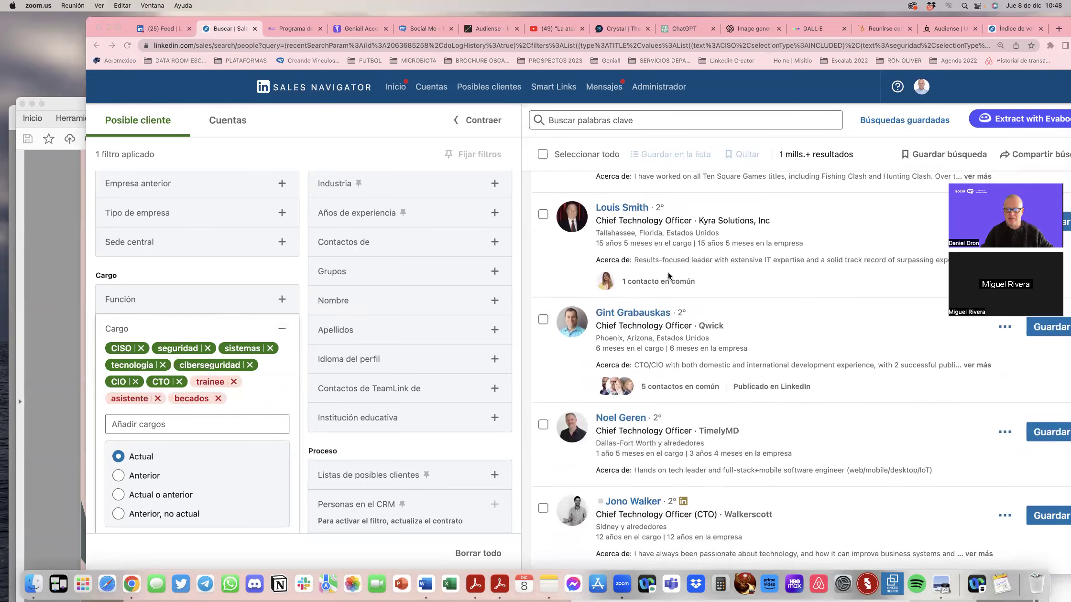
scroll(668, 272, "up", 5)
scroll(667, 272, "up", 2)
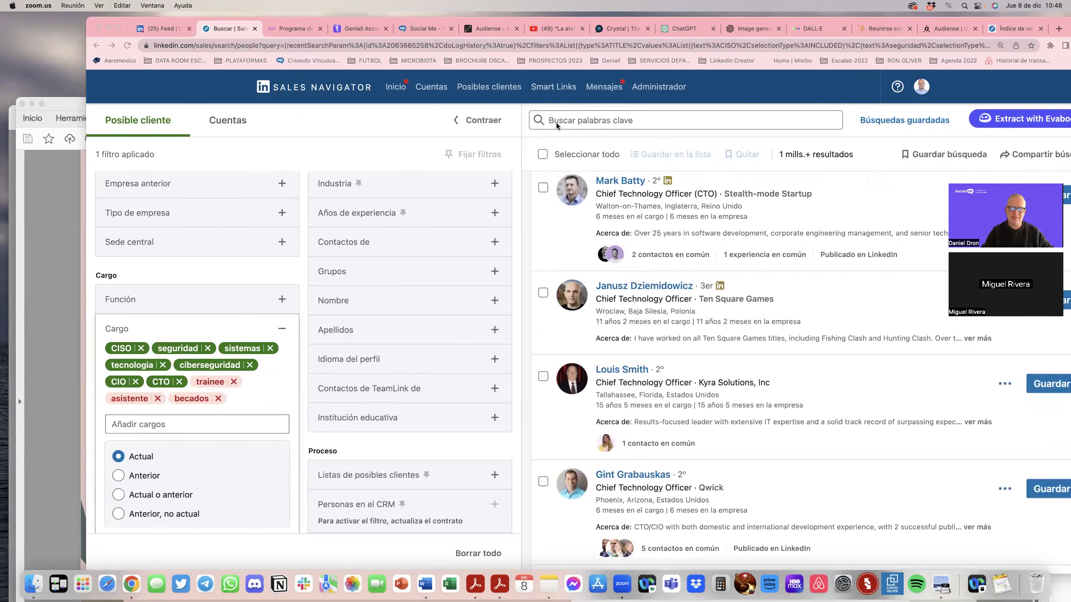
scroll(432, 223, "up", 3)
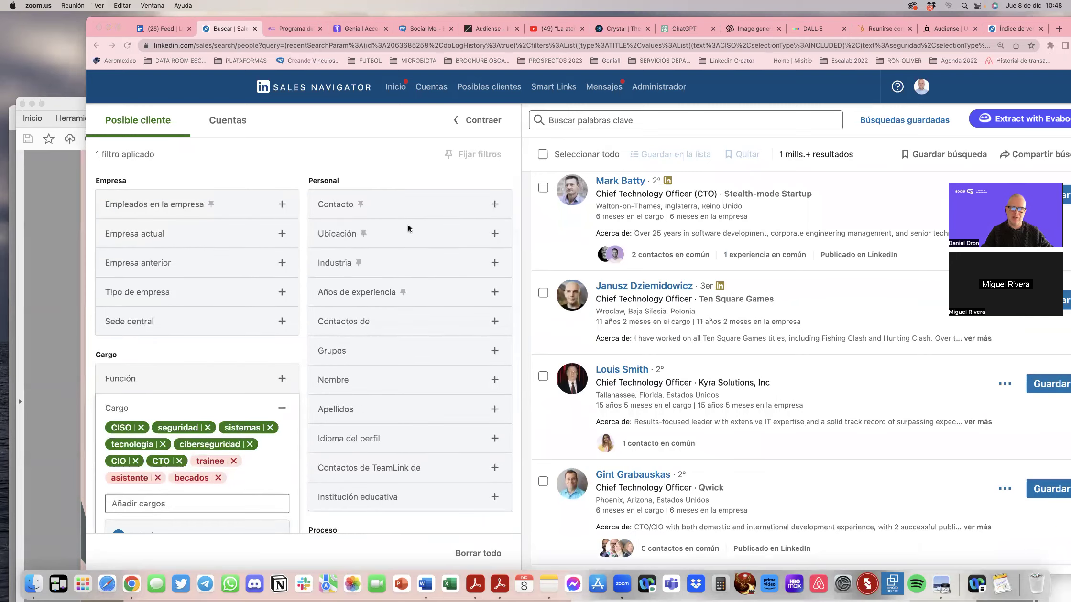
left_click(360, 230)
left_click(358, 234)
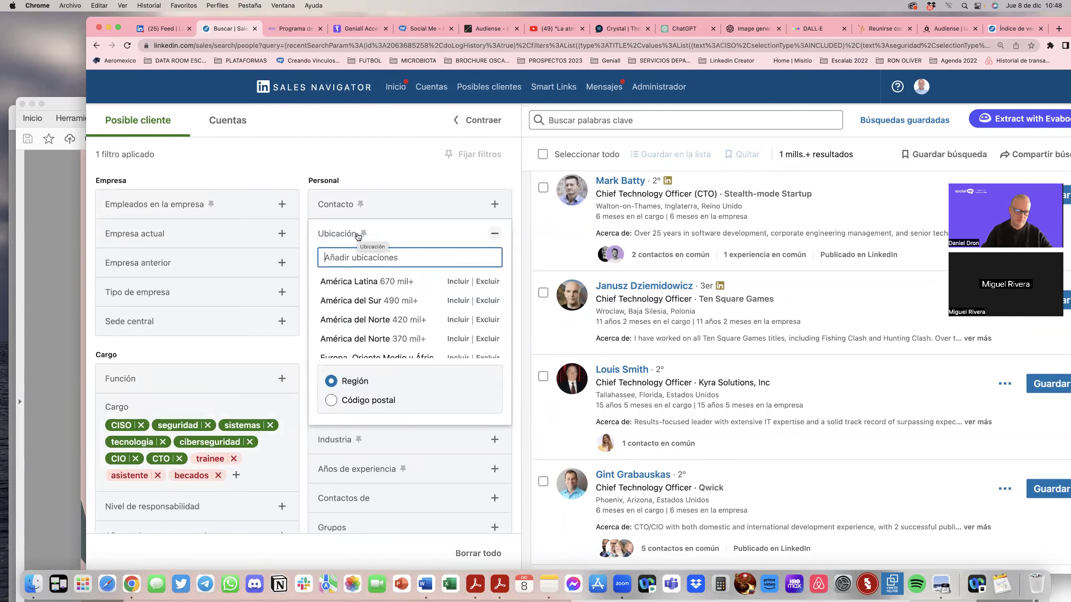
type("mexico")
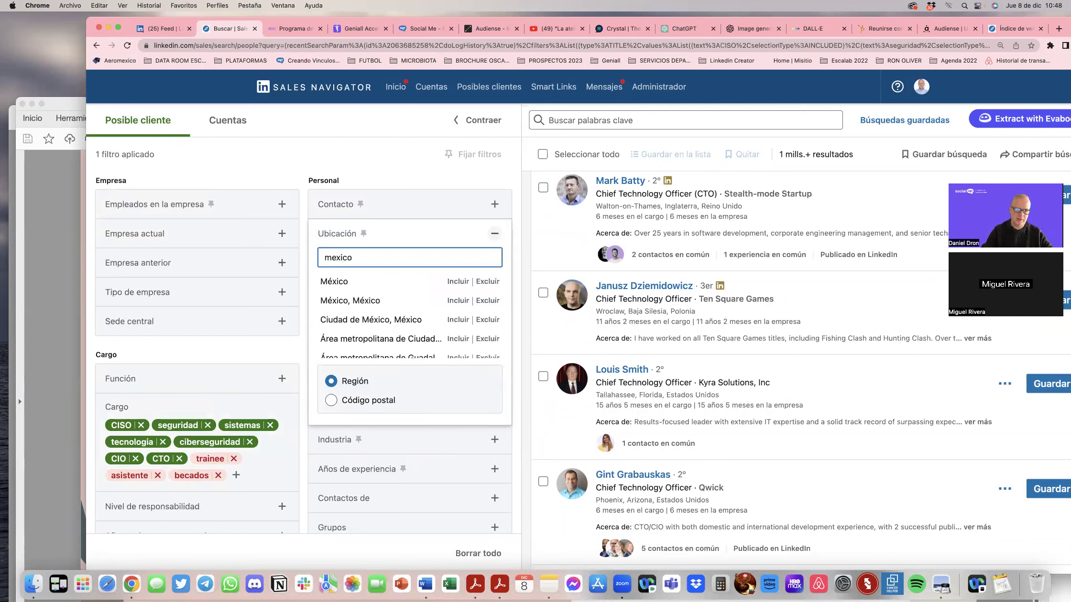
left_click(329, 280)
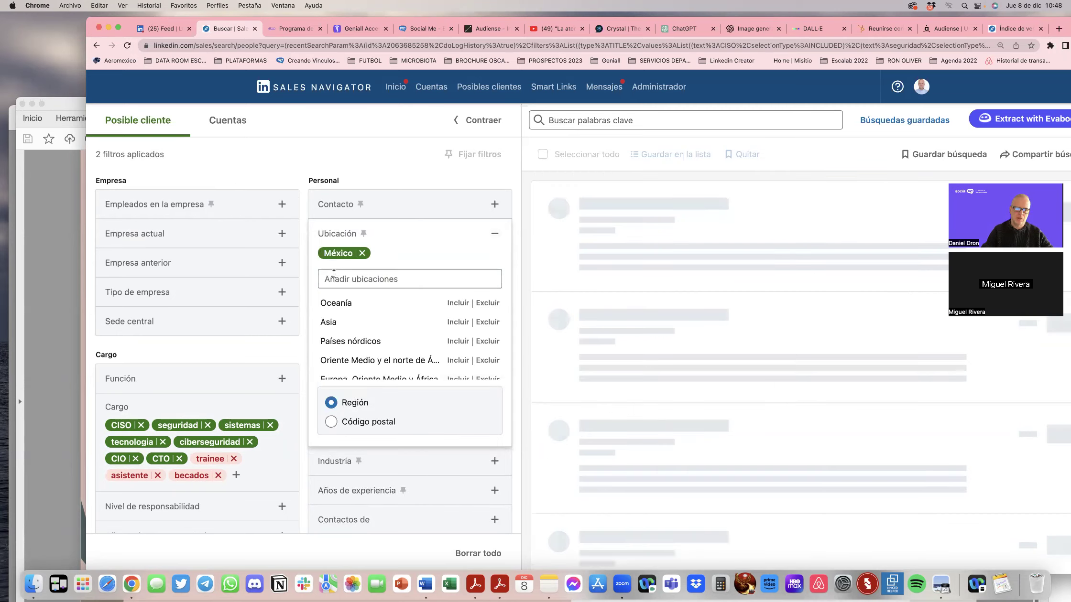
type("colombia")
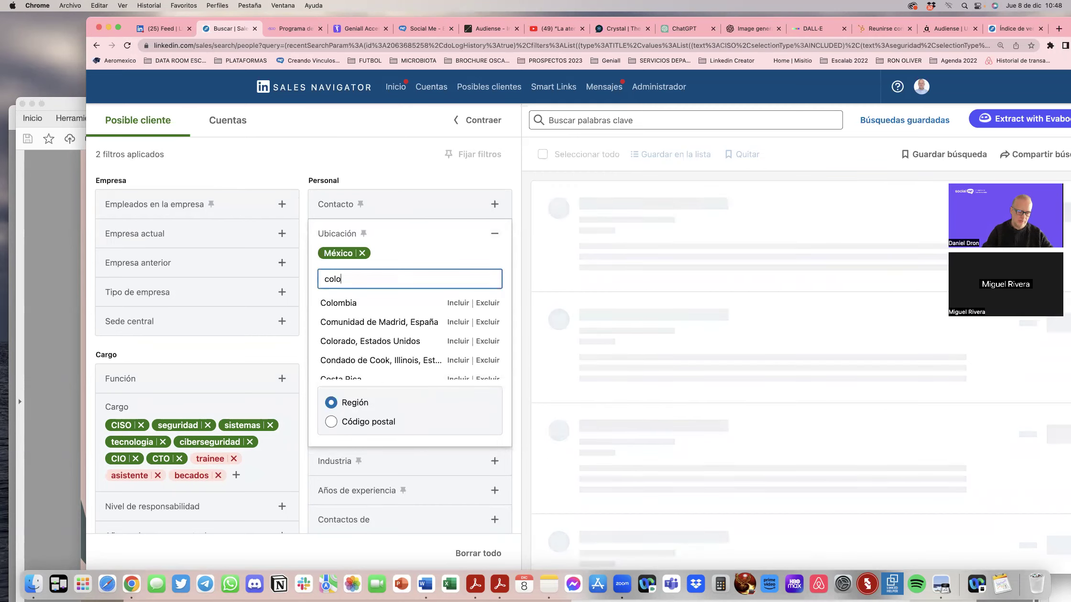
left_click(334, 305)
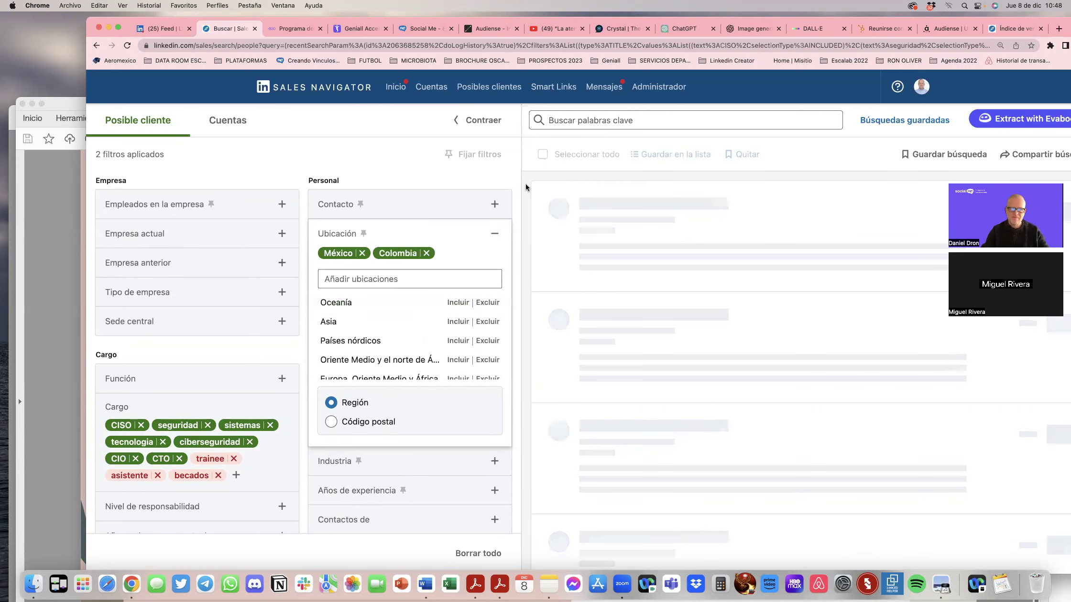
left_click(396, 211)
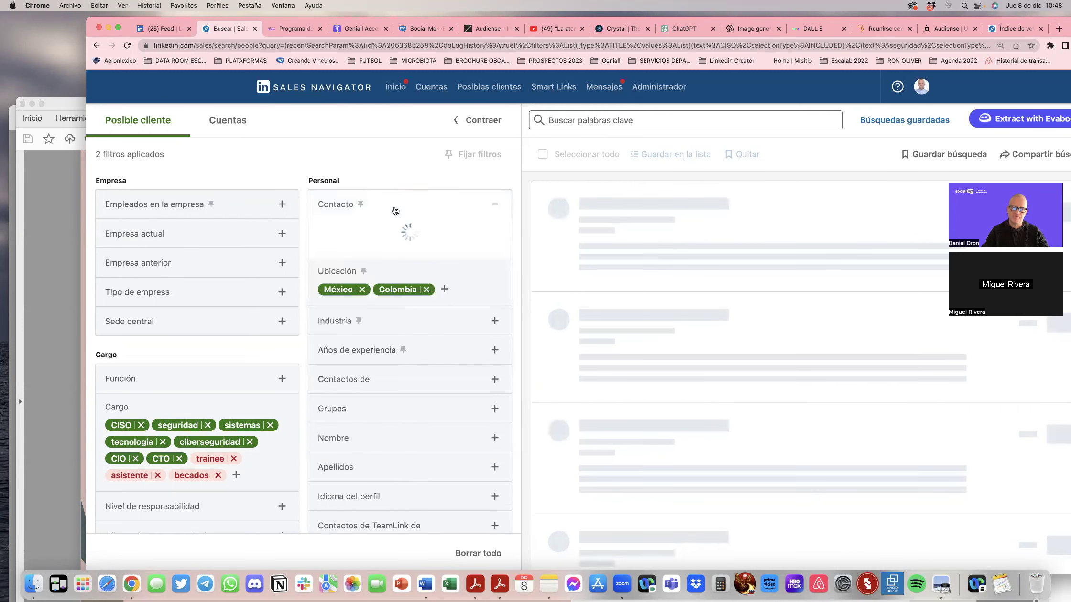
left_click(417, 155)
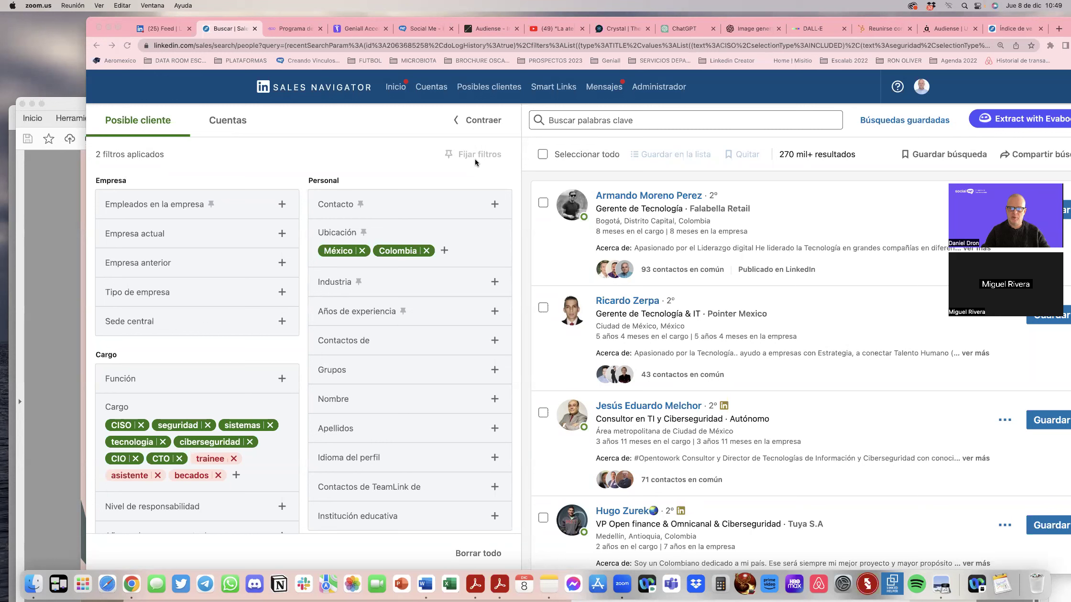
Step: Review the company-size ranges offered in the Empleados en la empresa filter
left_click(190, 241)
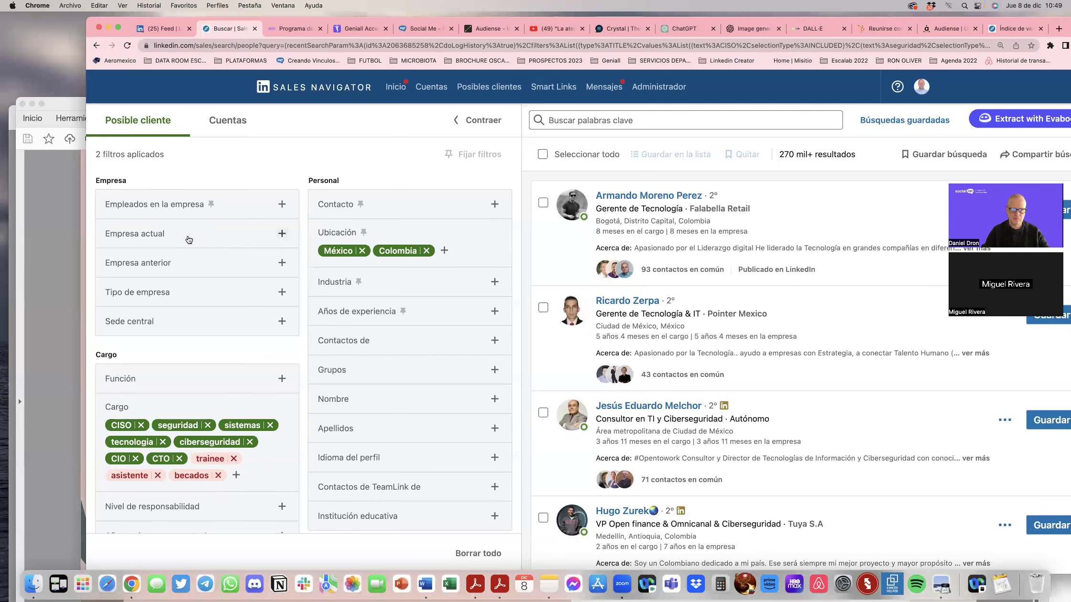
left_click(181, 212)
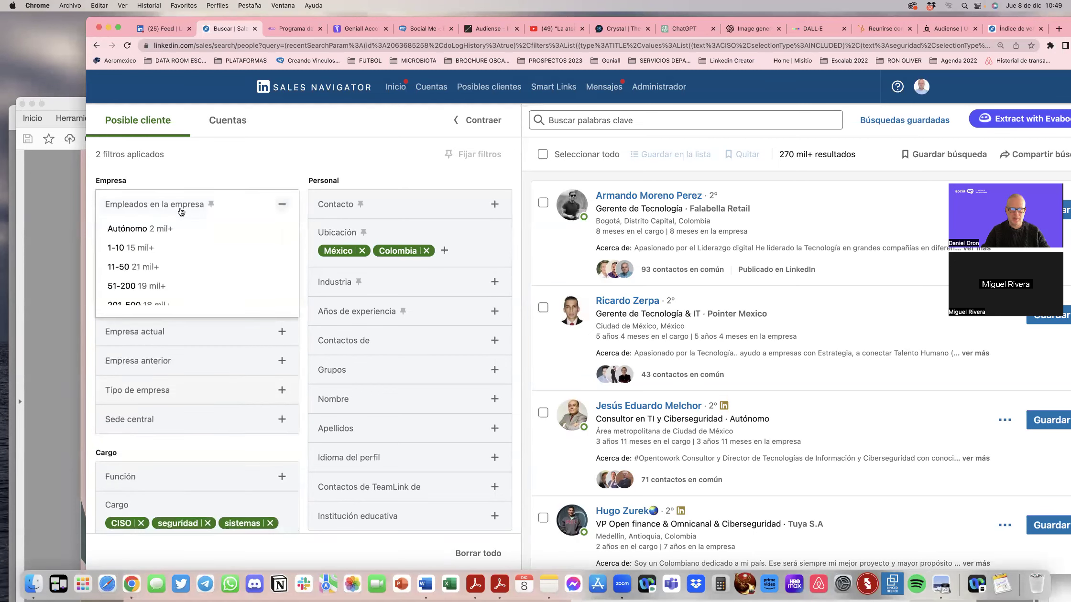
scroll(182, 242, "down", 2)
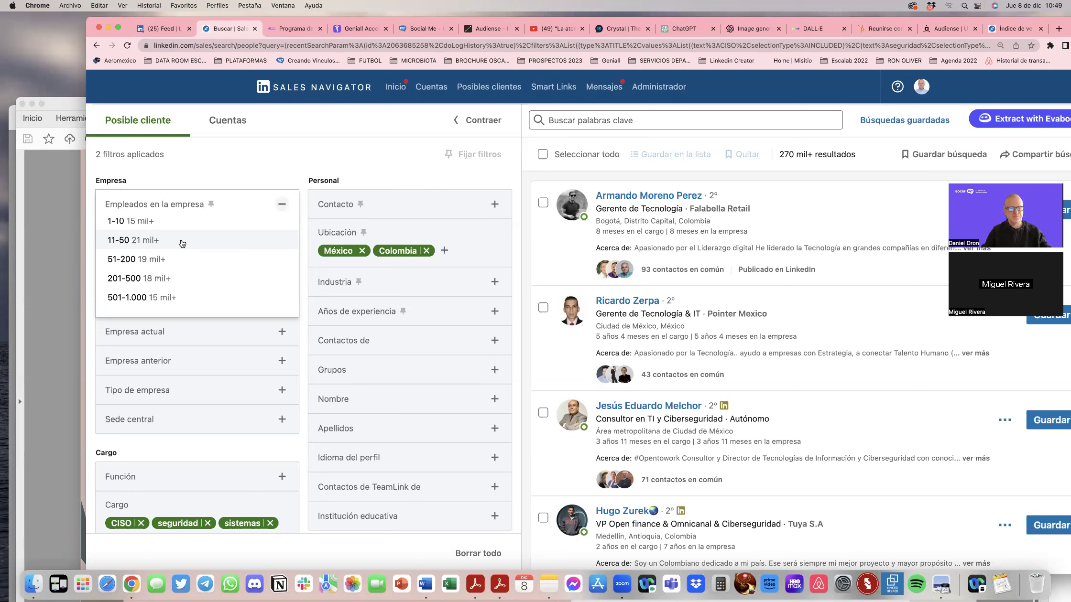
scroll(182, 244, "down", 2)
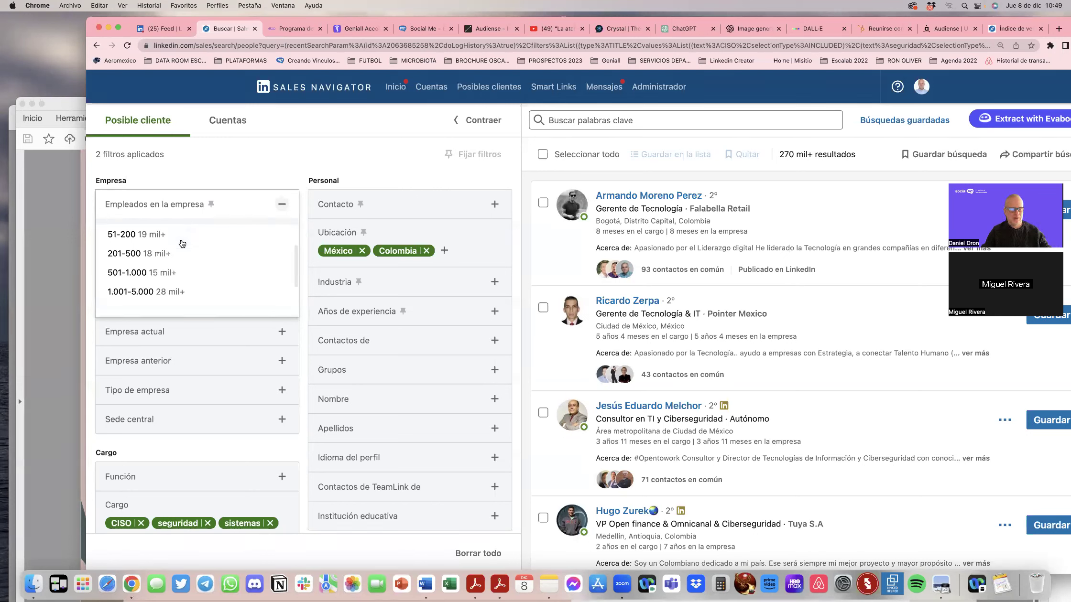
scroll(182, 244, "up", 3)
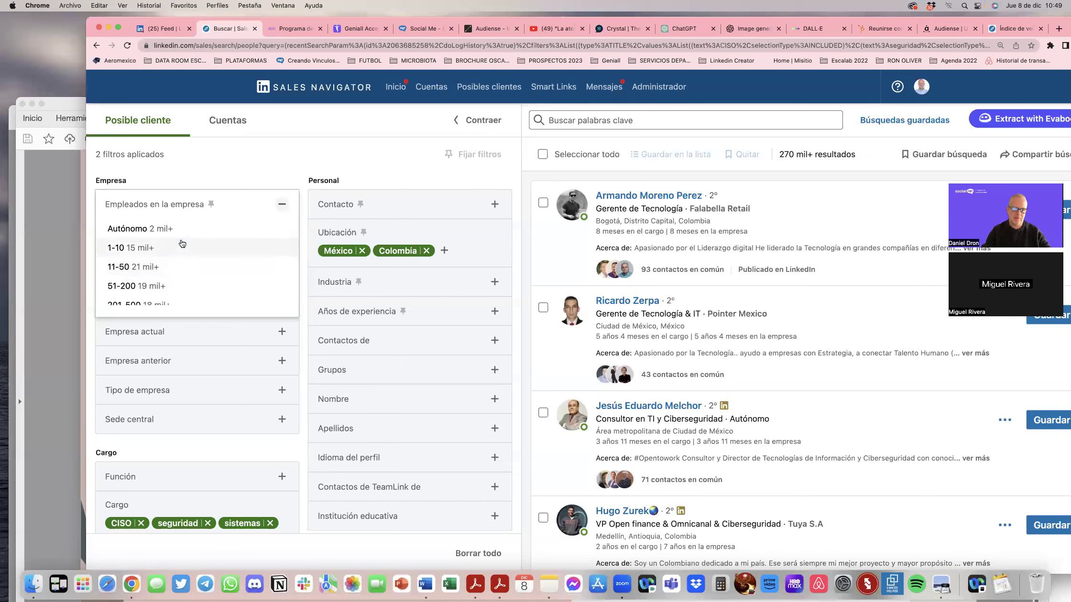
scroll(182, 244, "down", 3)
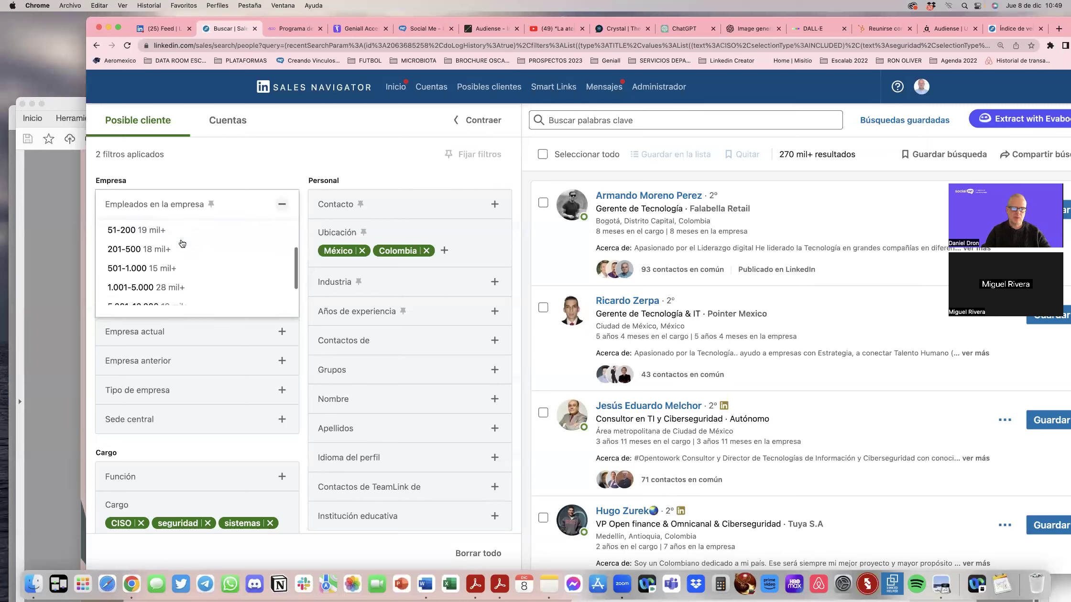
scroll(182, 244, "down", 2)
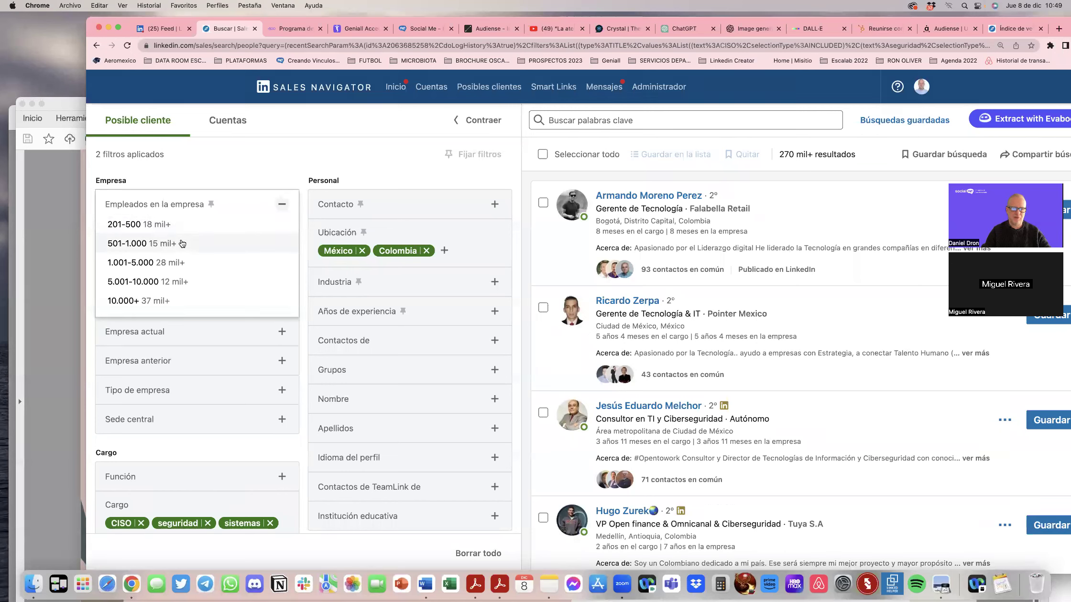
scroll(182, 244, "up", 3)
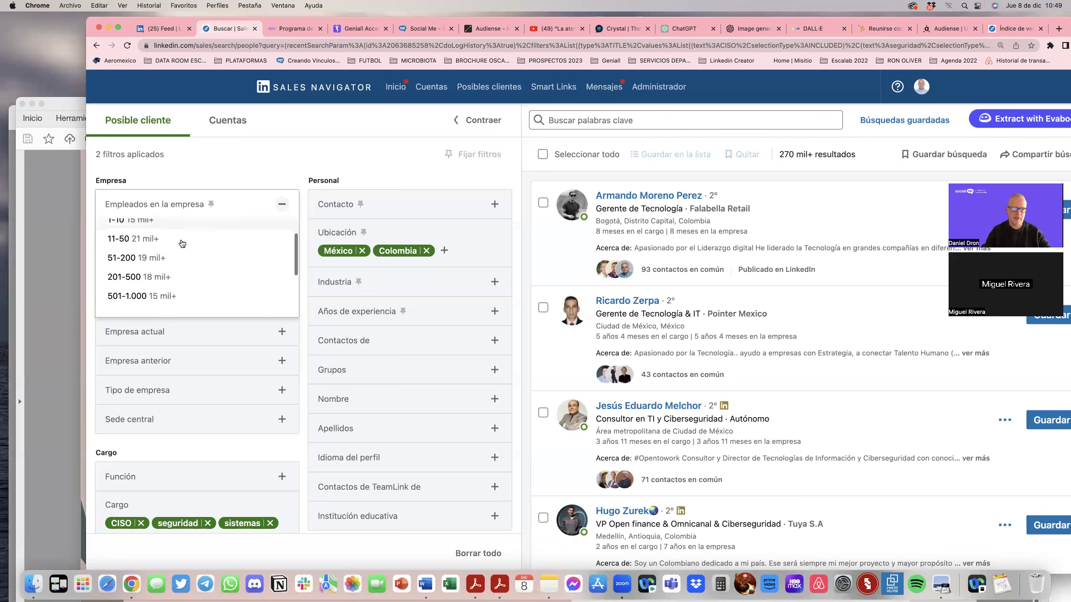
scroll(182, 244, "down", 2)
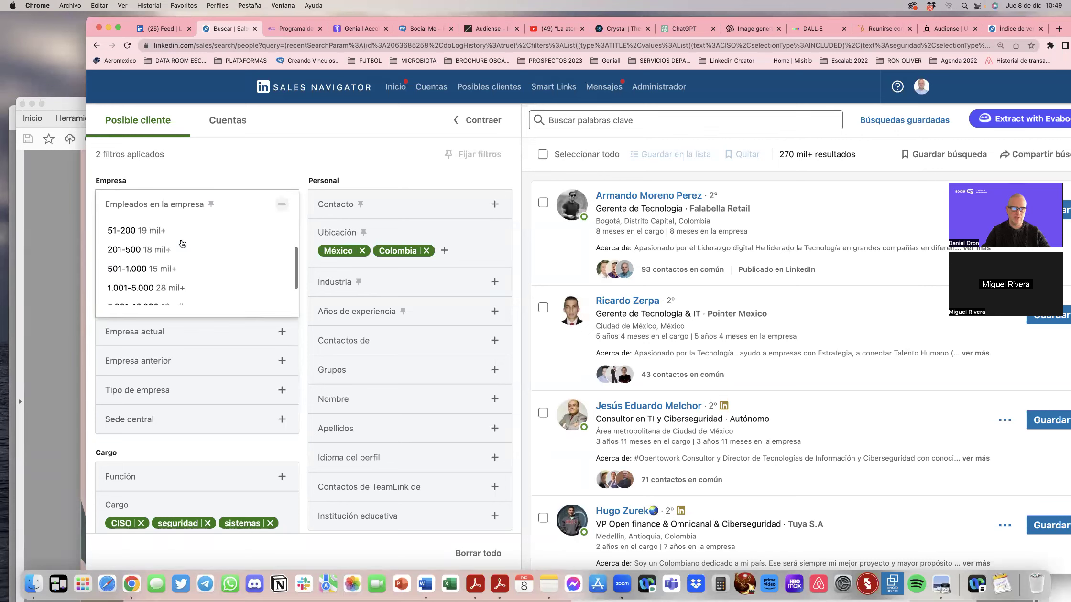
scroll(183, 244, "down", 2)
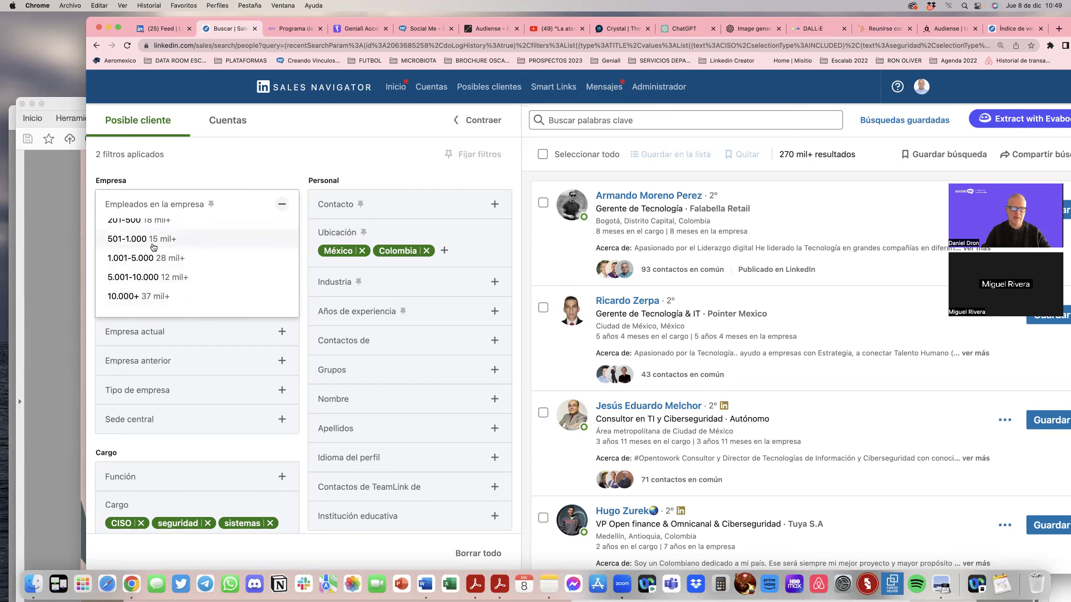
scroll(157, 249, "up", 1)
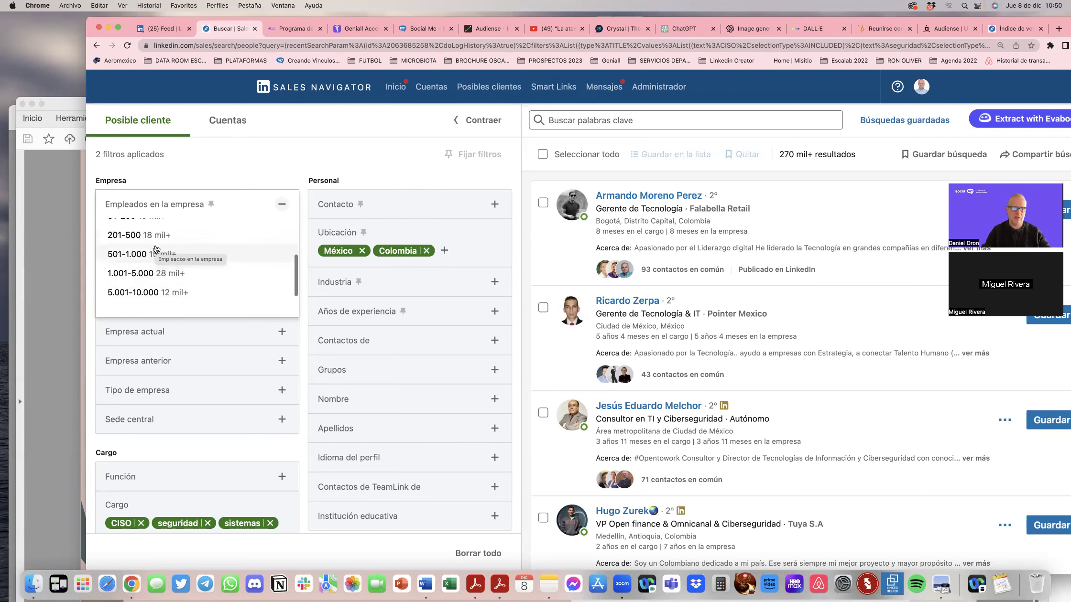
Step: Restrict the lead search to companies with 1.001-5.000, 5.001-10.000 and 10.001 o más employees
left_click(144, 256)
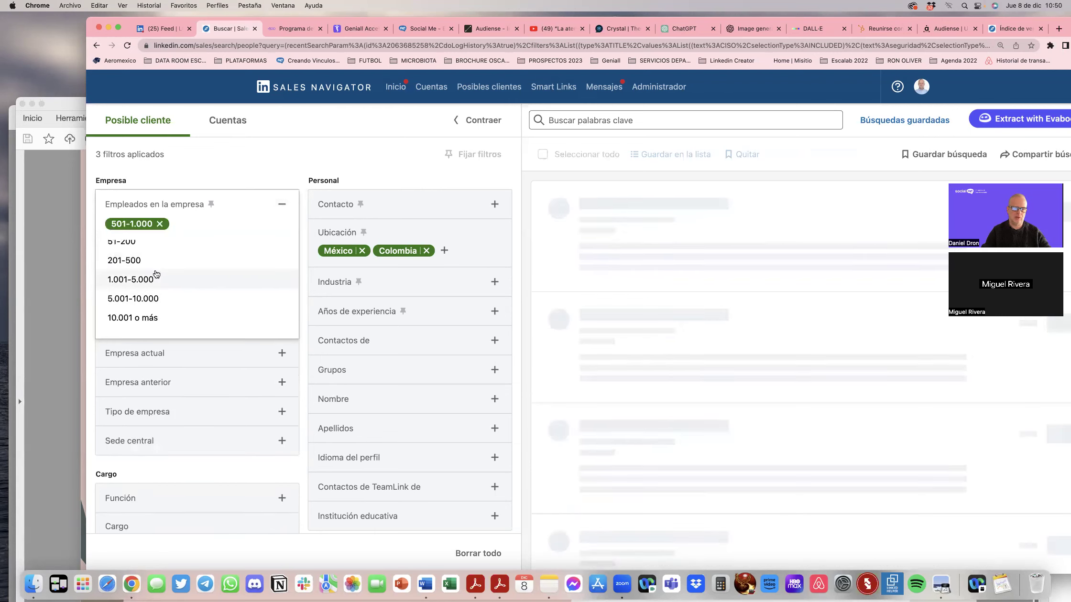
left_click(161, 225)
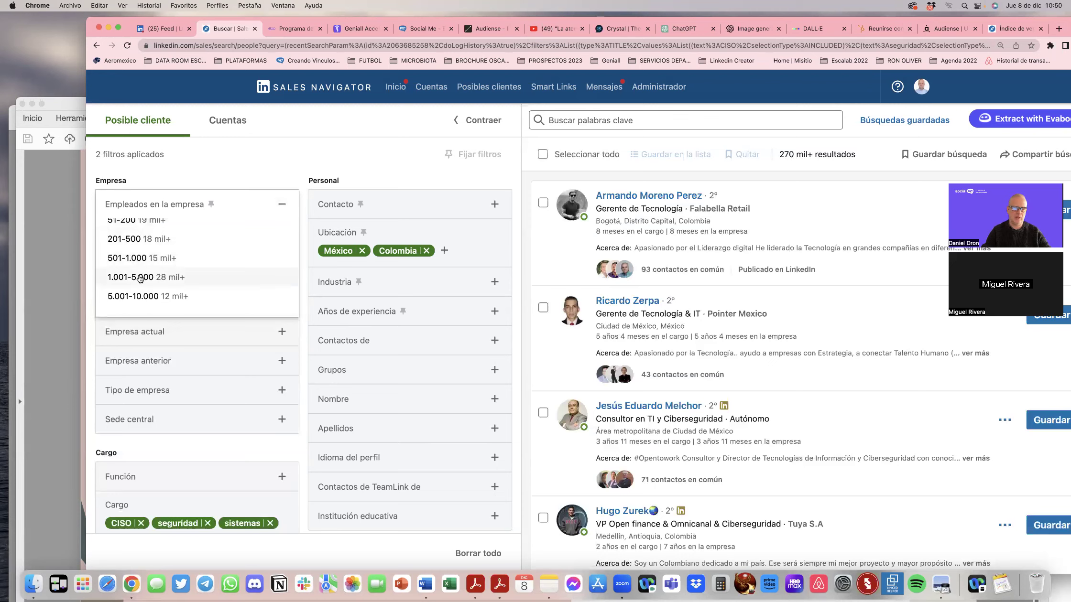
left_click(139, 279)
left_click(149, 298)
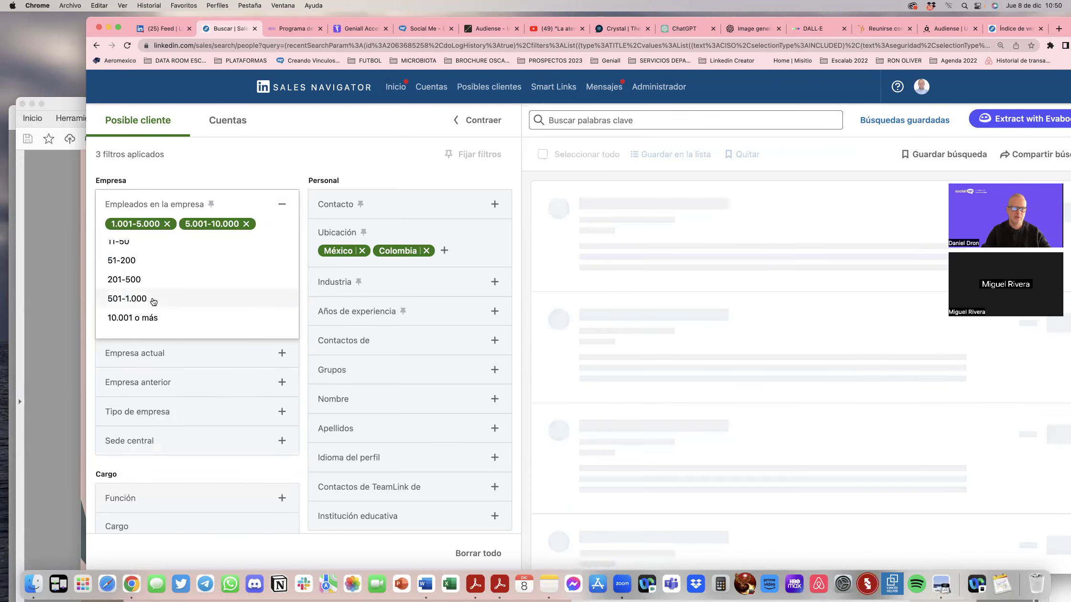
left_click(143, 316)
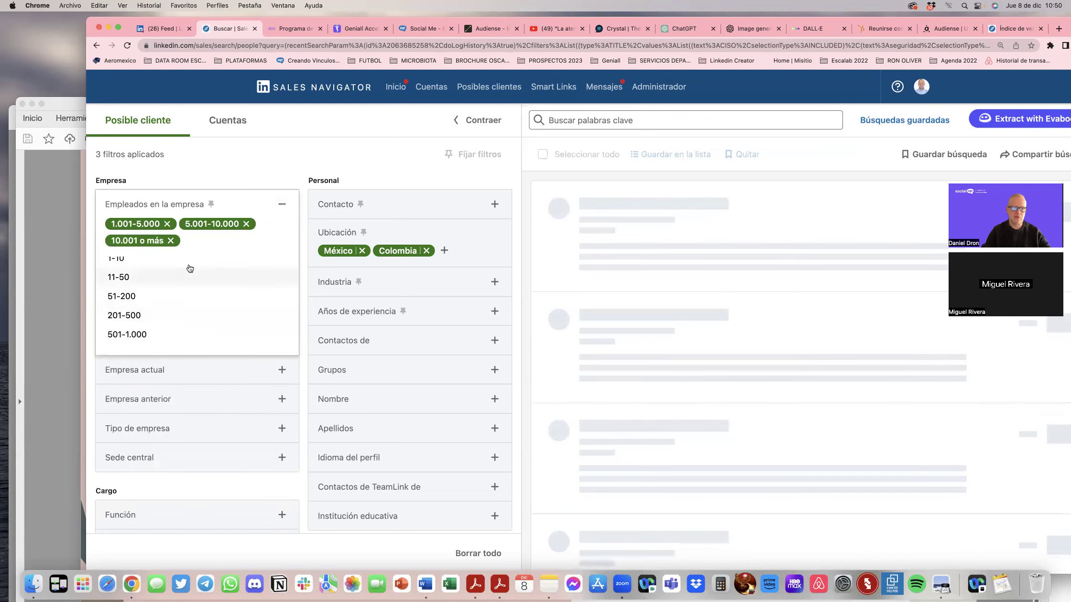
left_click(305, 252)
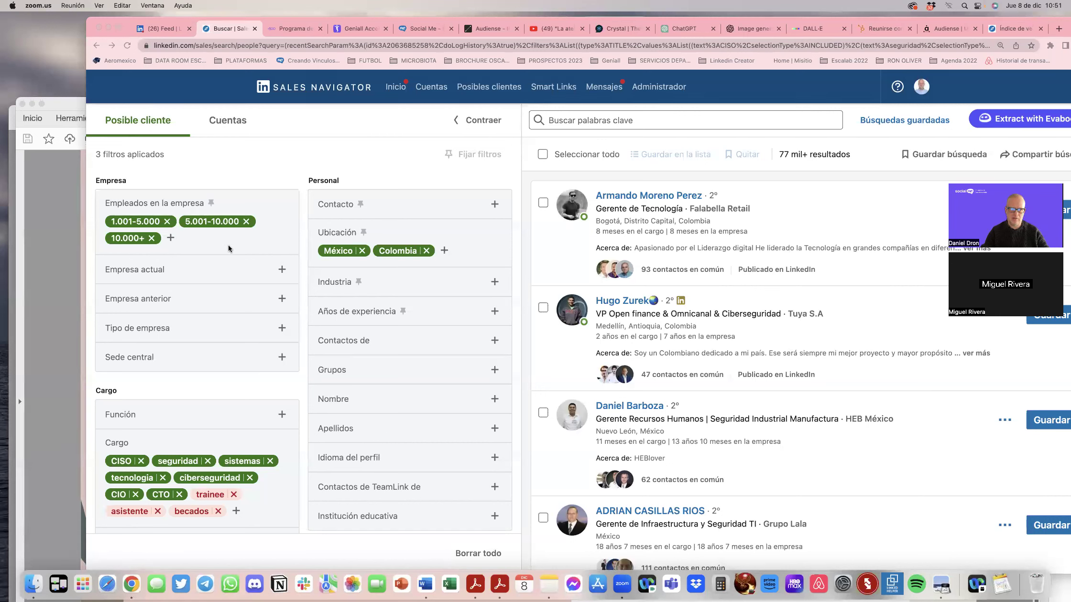
Step: Add the 501-1.000 range to the Empleados en la empresa filter
left_click(171, 239)
left_click(170, 239)
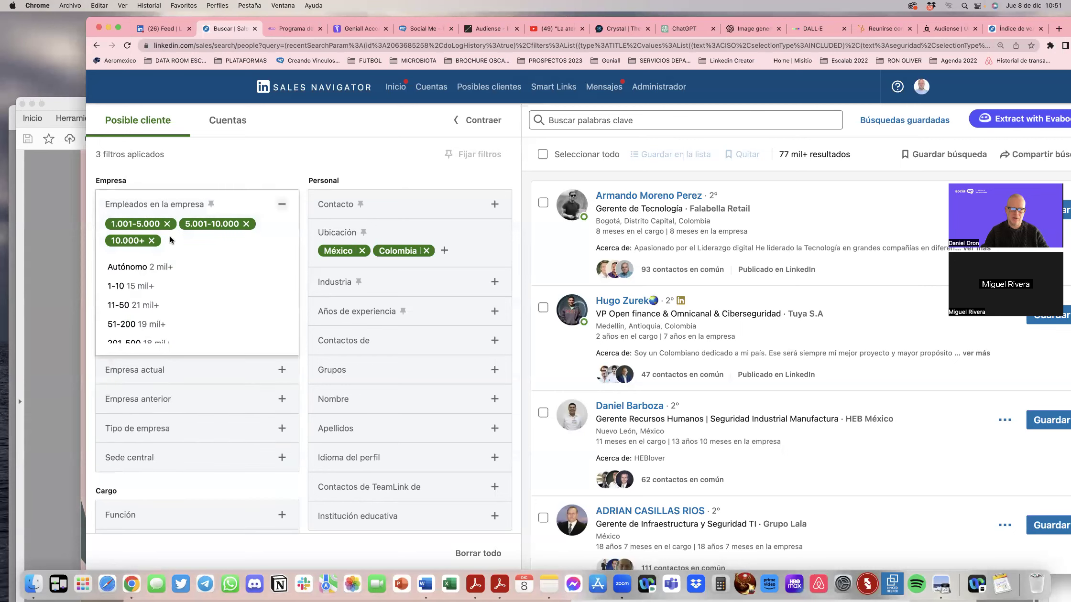
scroll(146, 307, "down", 2)
left_click(146, 307)
scroll(145, 305, "down", 2)
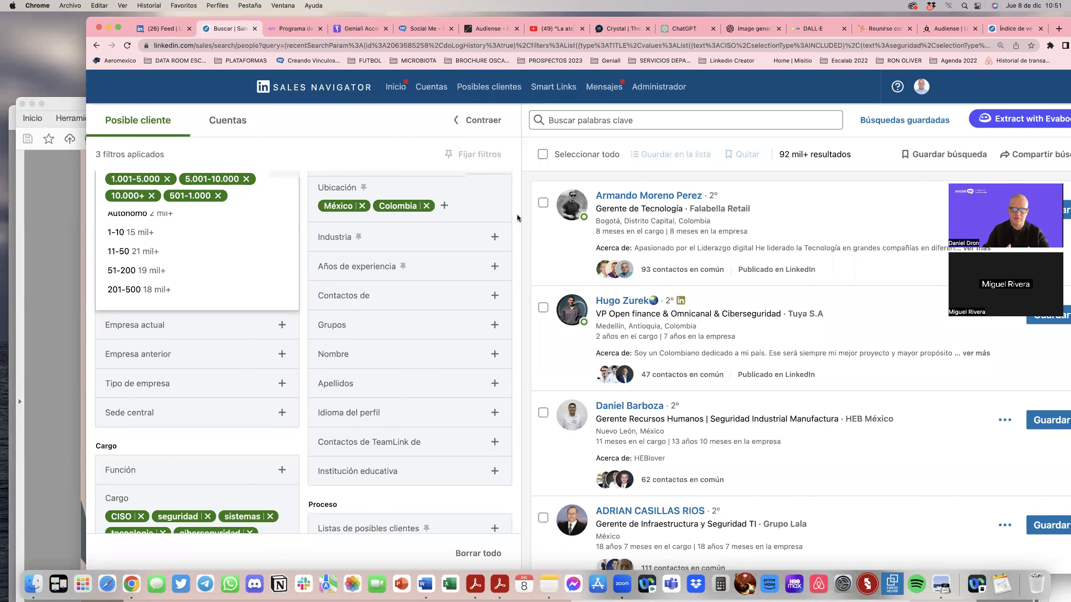
left_click(519, 219)
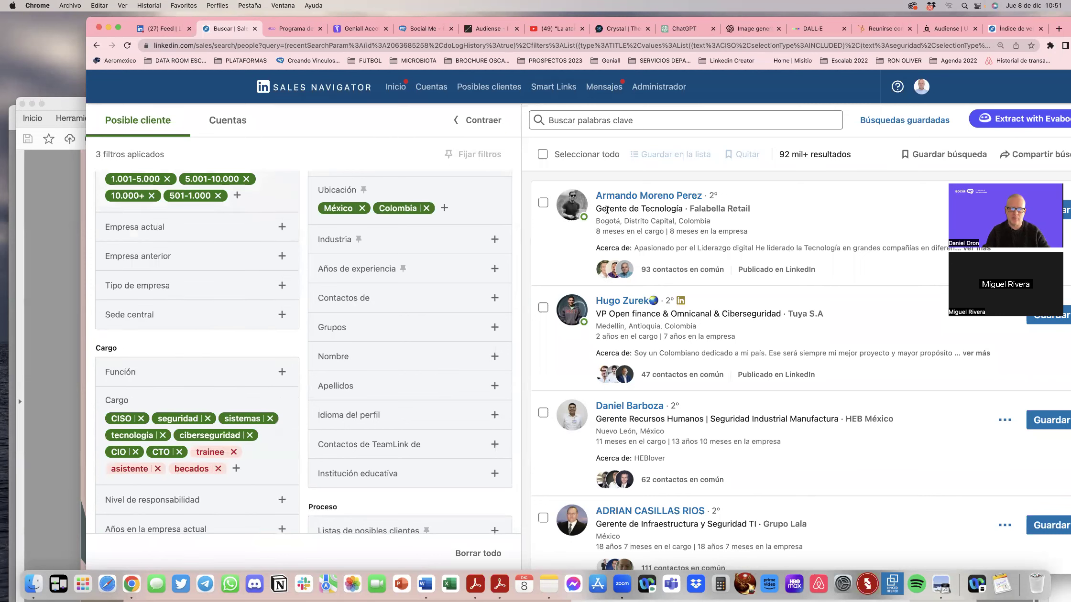
Step: Dismiss the emoji picker and move the browser window so the full width of the search results fits on screen
key("ctrl+super+space")
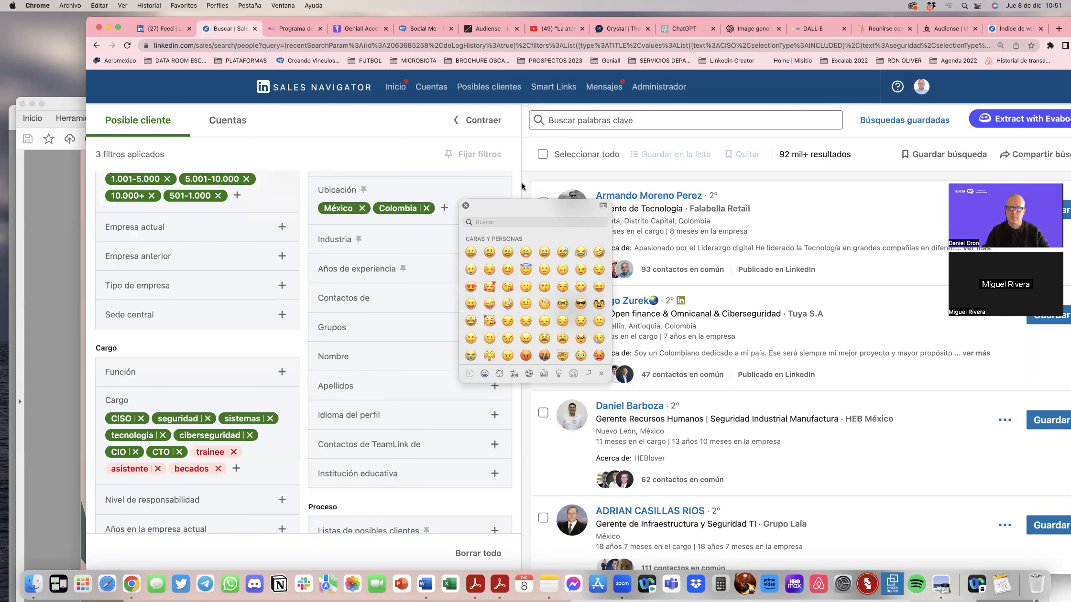
left_click(388, 66)
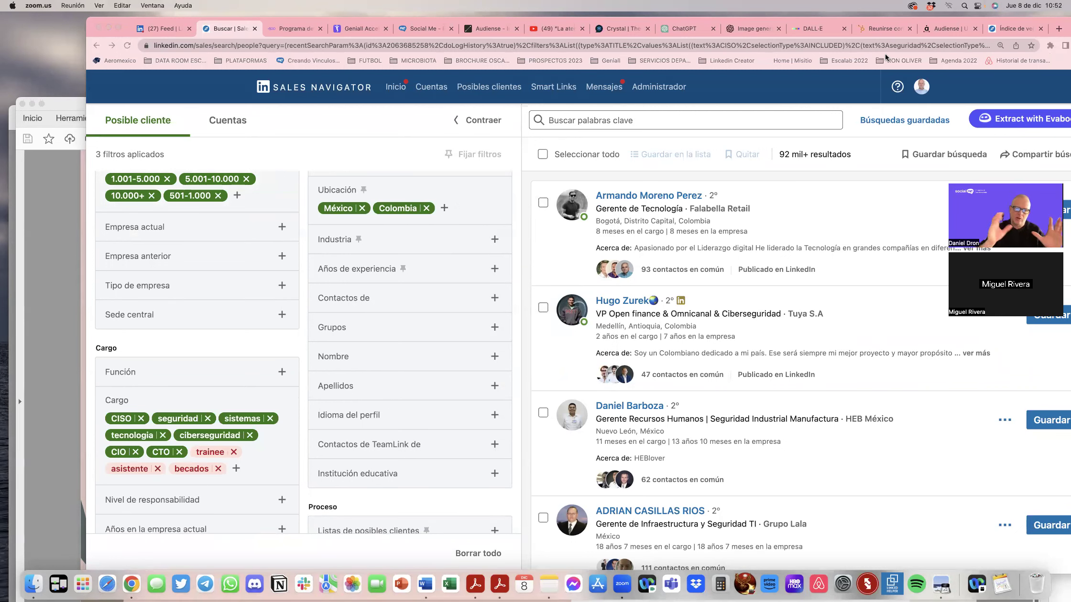
left_click(911, 21)
left_click_drag(911, 21, 898, 24)
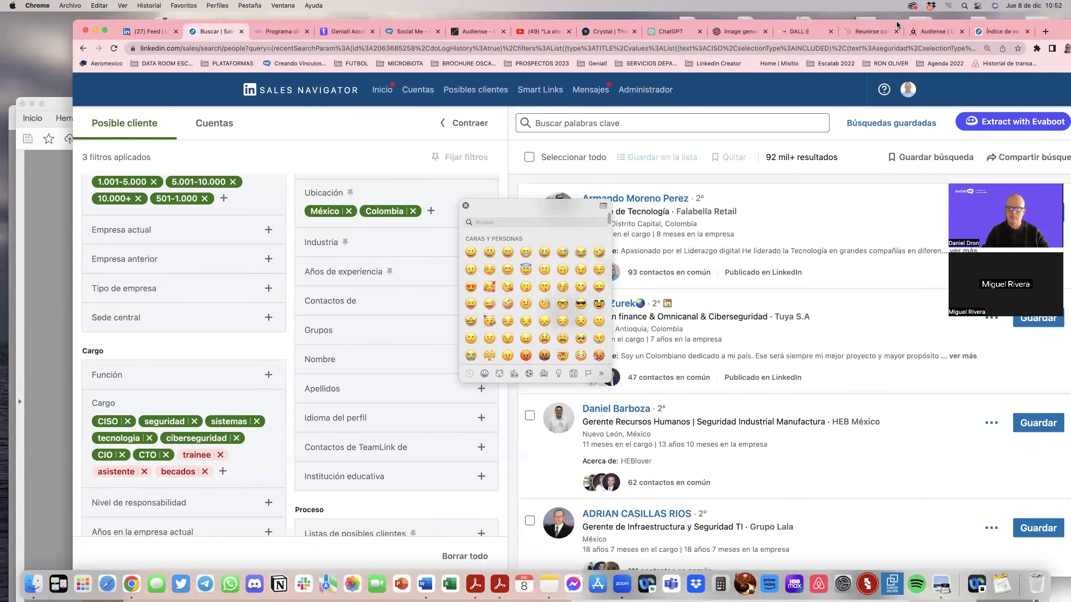
left_click(466, 207)
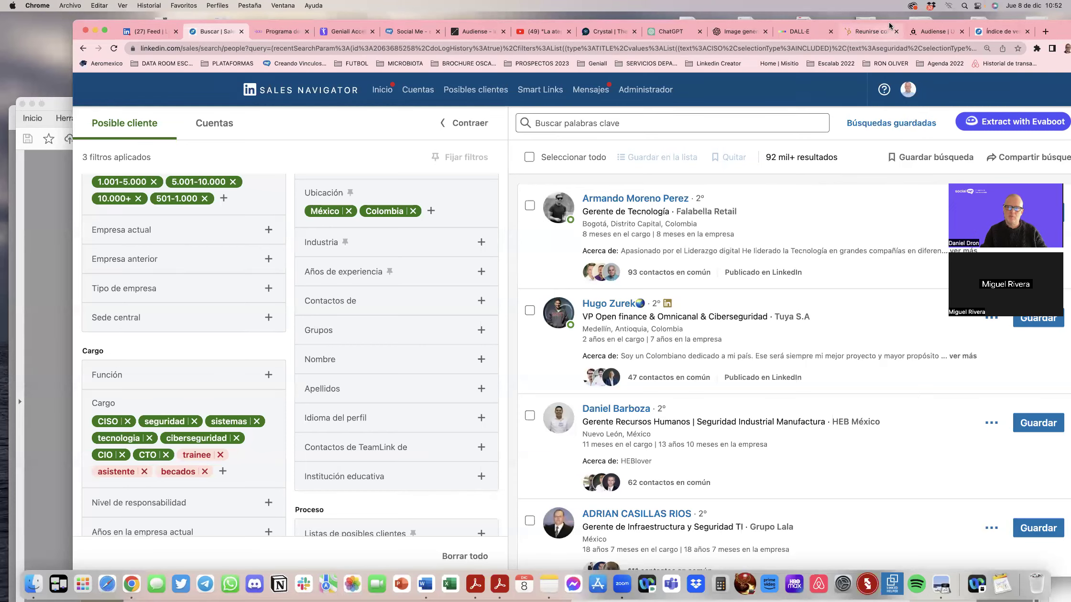
left_click_drag(890, 25, 851, 21)
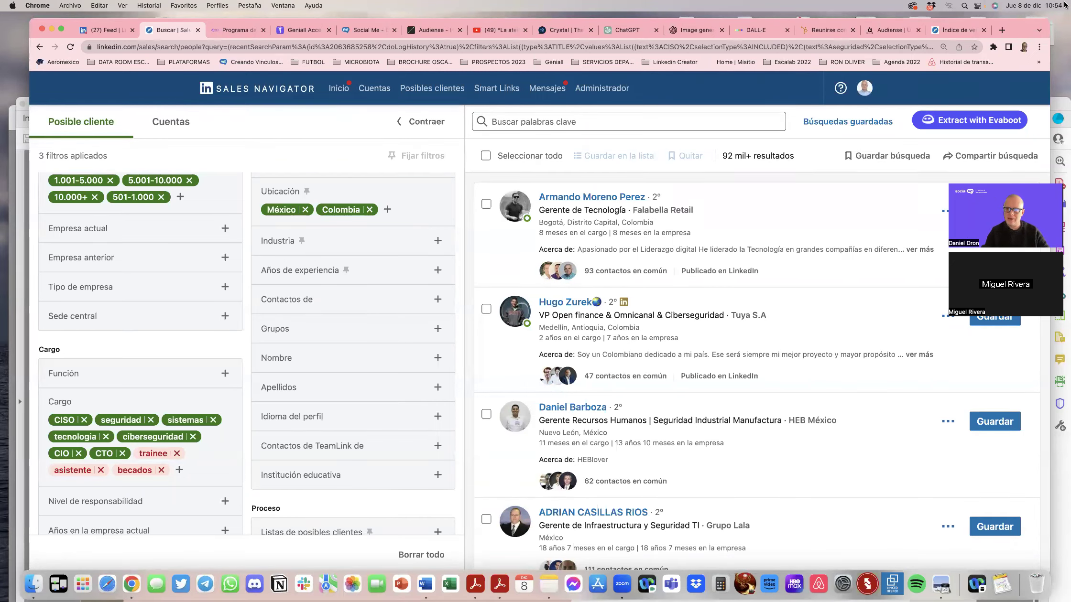
mouse_move(1067, 4)
left_click(891, 364)
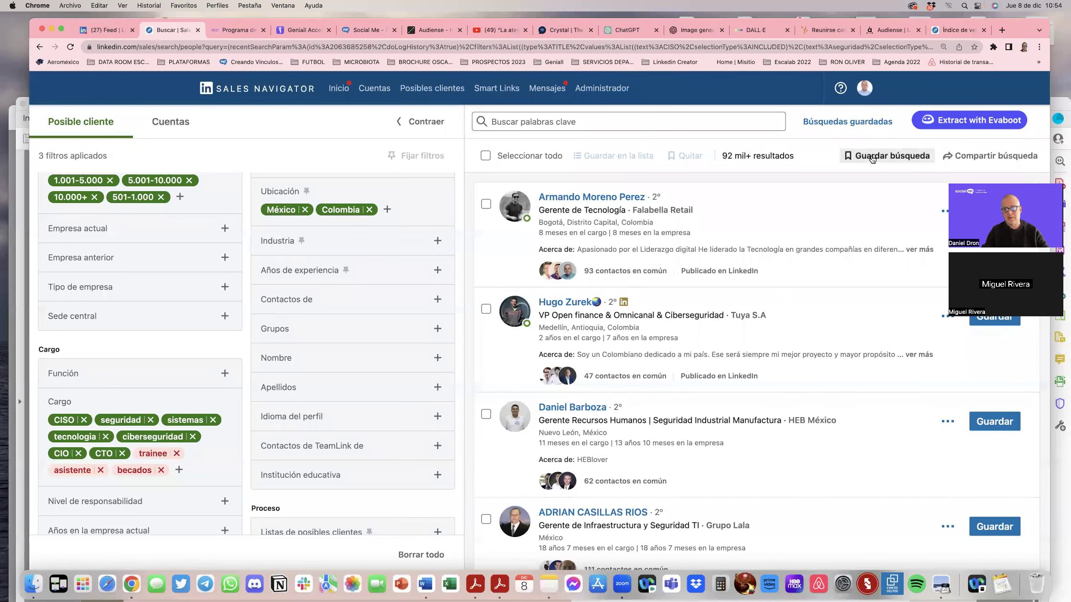
Step: Save the lead search under the name "Mercado Potencial de" followed by the client's first name and "MX COL"
left_click(872, 157)
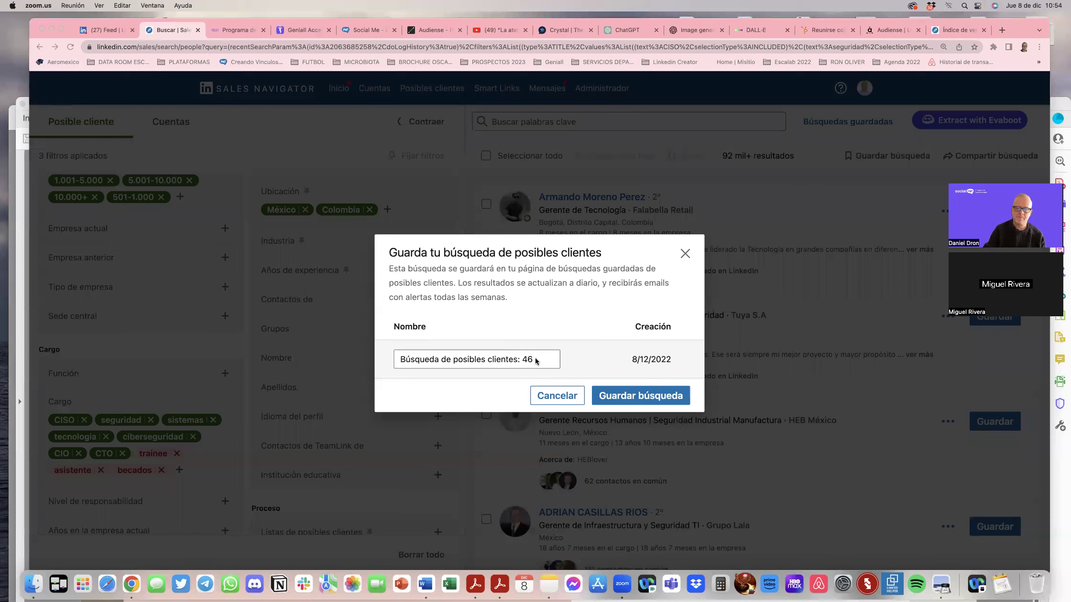
triple_click(436, 350)
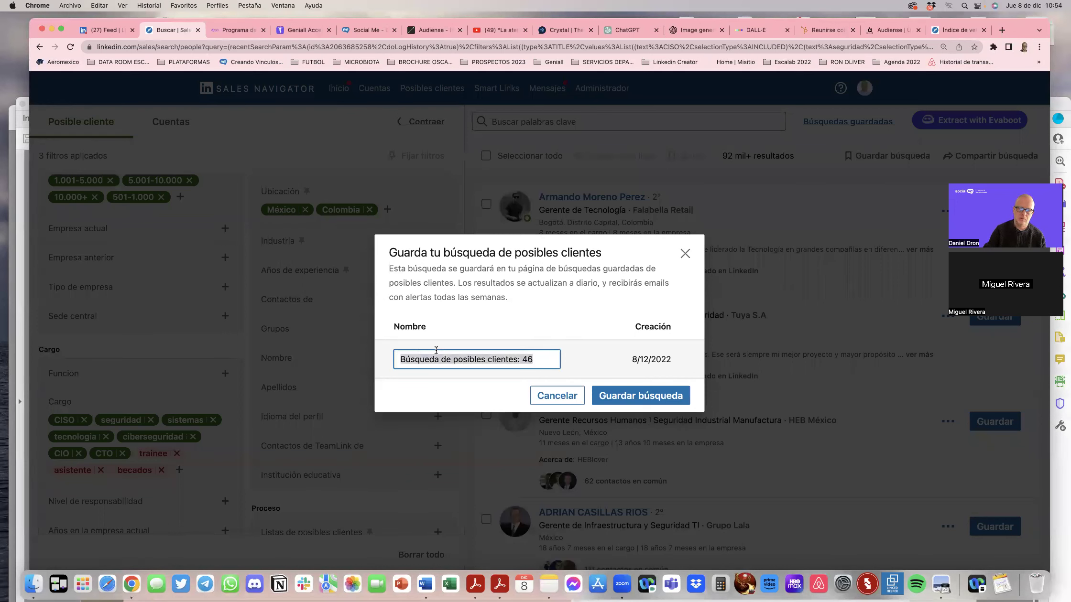
type("Mercado ")
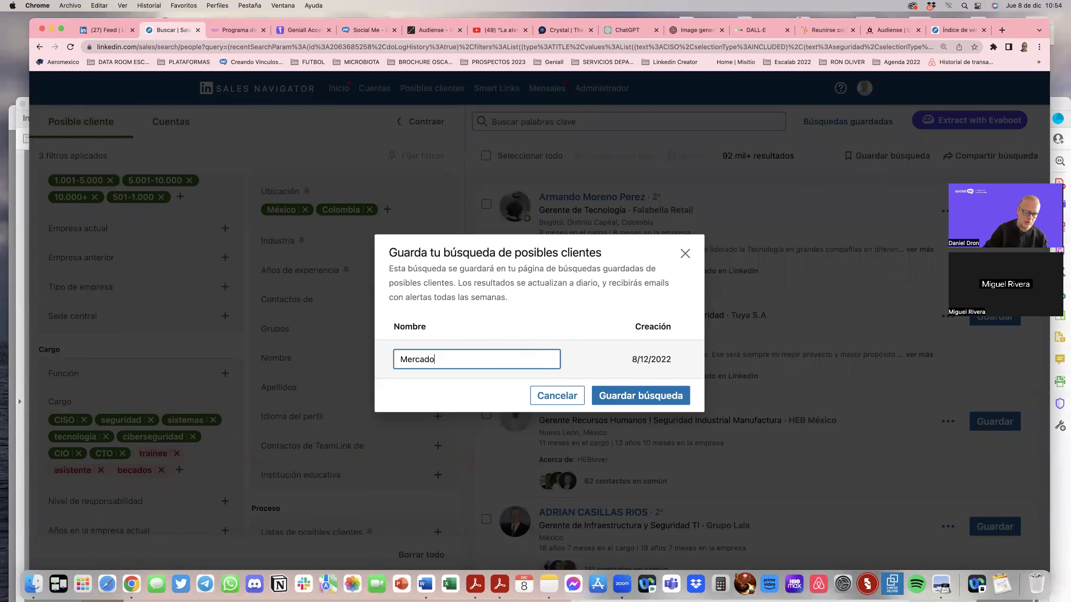
type("Potencial de Ricardo MX COL")
left_click(611, 399)
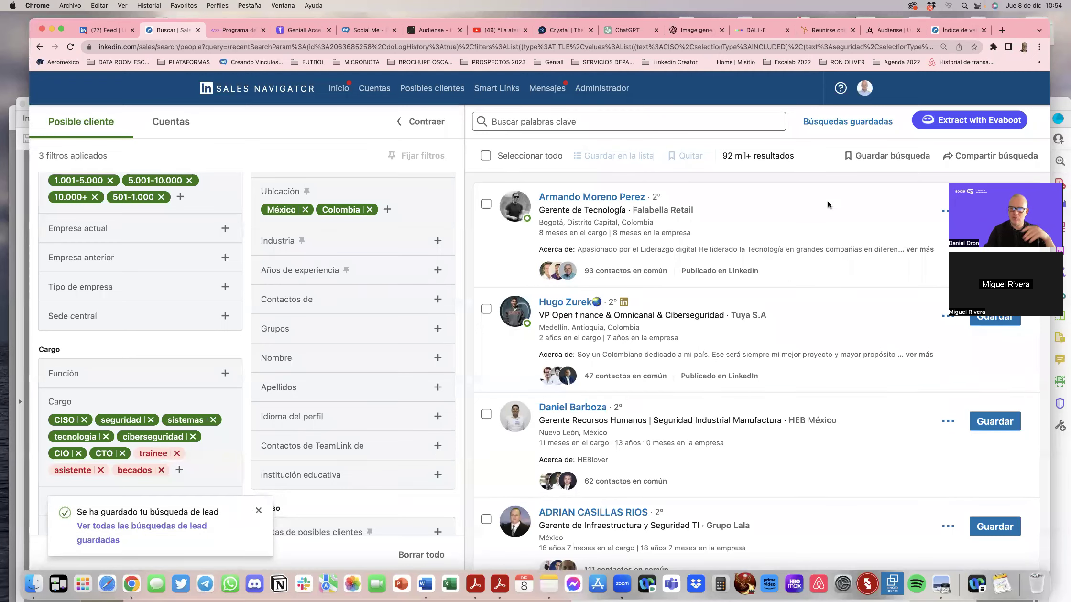
Step: Open the saved lead searches and look through the list of names, new results and dates
left_click(834, 122)
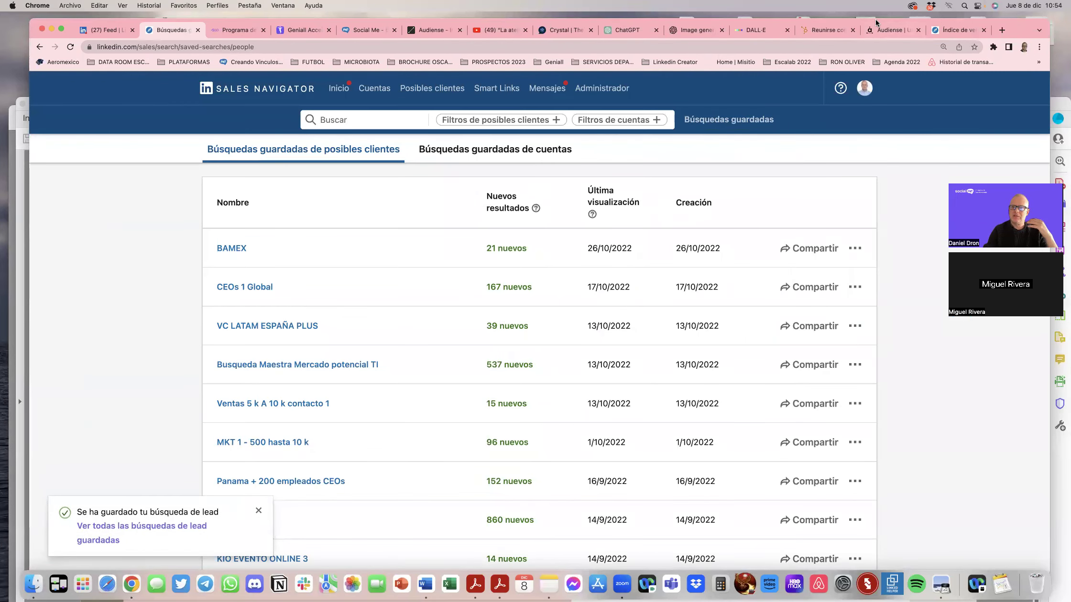
left_click_drag(876, 22, 897, 21)
scroll(543, 208, "down", 15)
scroll(542, 205, "down", 10)
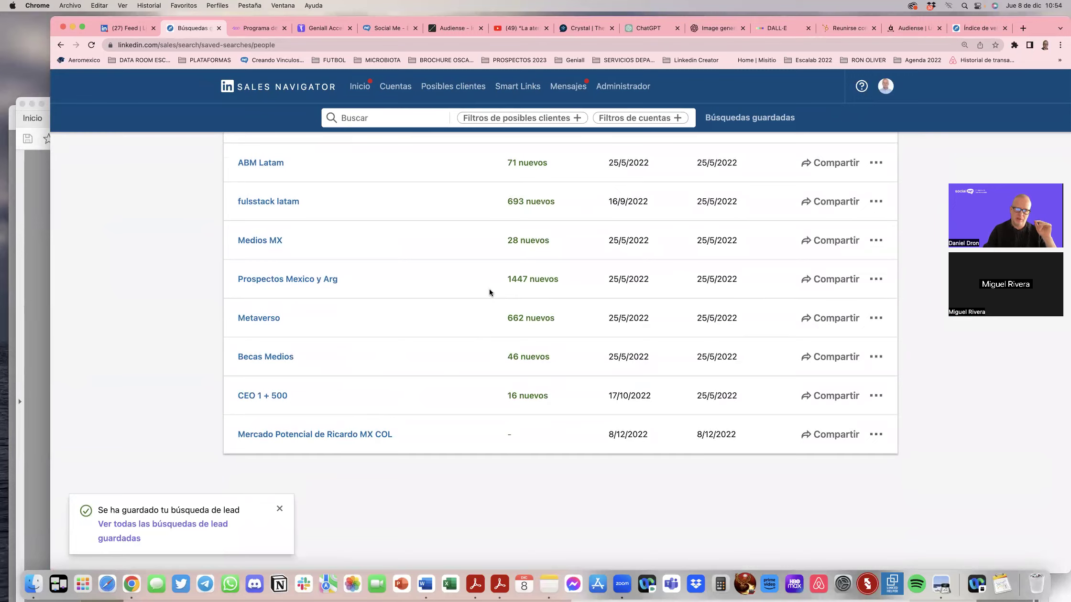
scroll(520, 235, "up", 20)
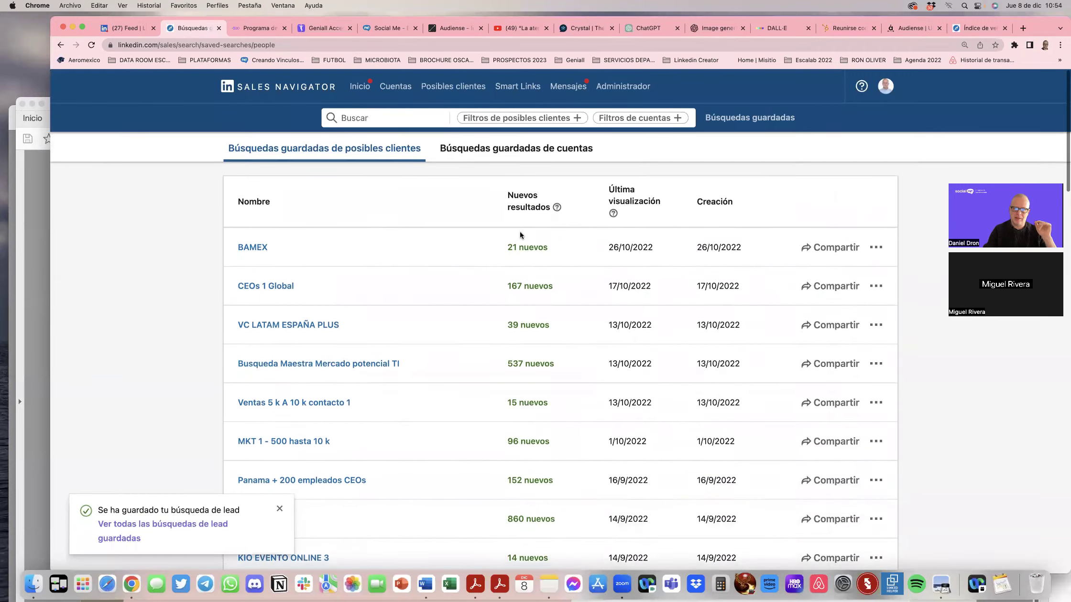
scroll(520, 231, "down", 10)
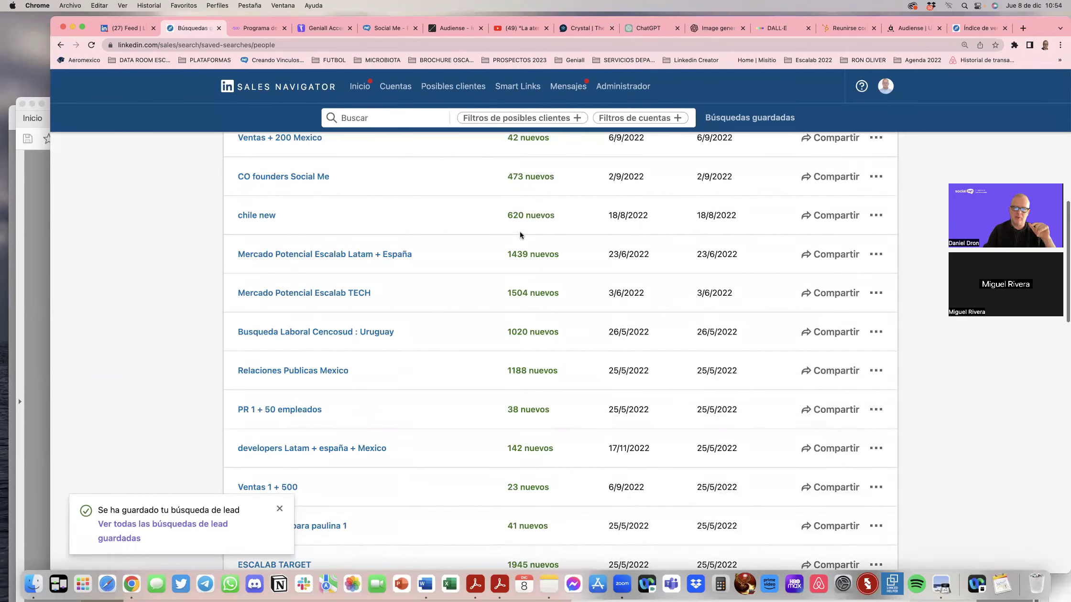
scroll(520, 233, "up", 12)
Step: Open the newly saved Mercado Potencial search for MX COL from the end of the saved lead searches list
scroll(519, 233, "down", 6)
scroll(519, 231, "down", 15)
scroll(520, 232, "down", 5)
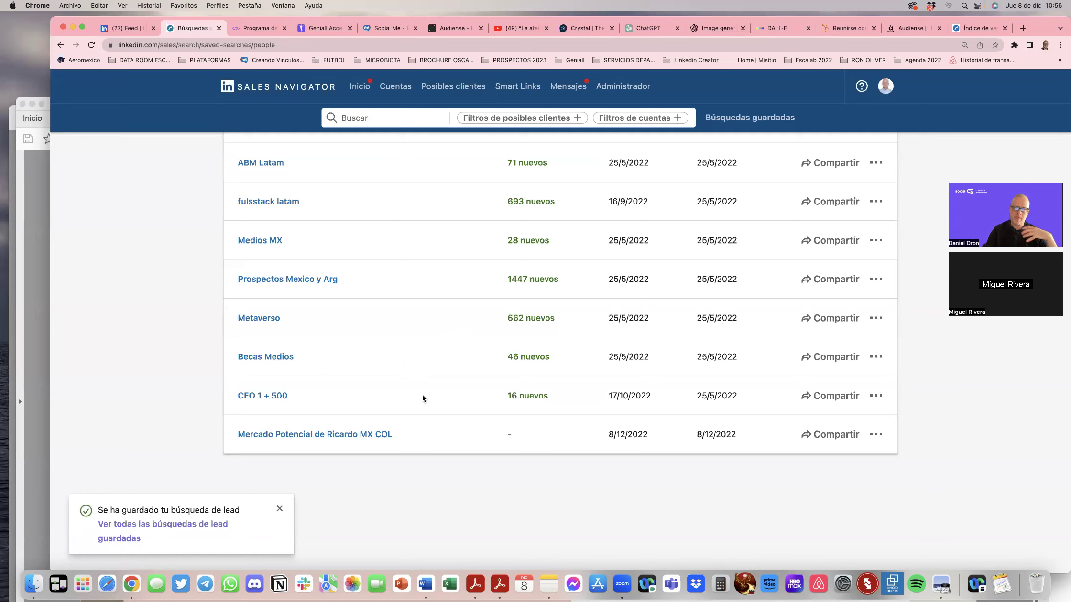
left_click(355, 434)
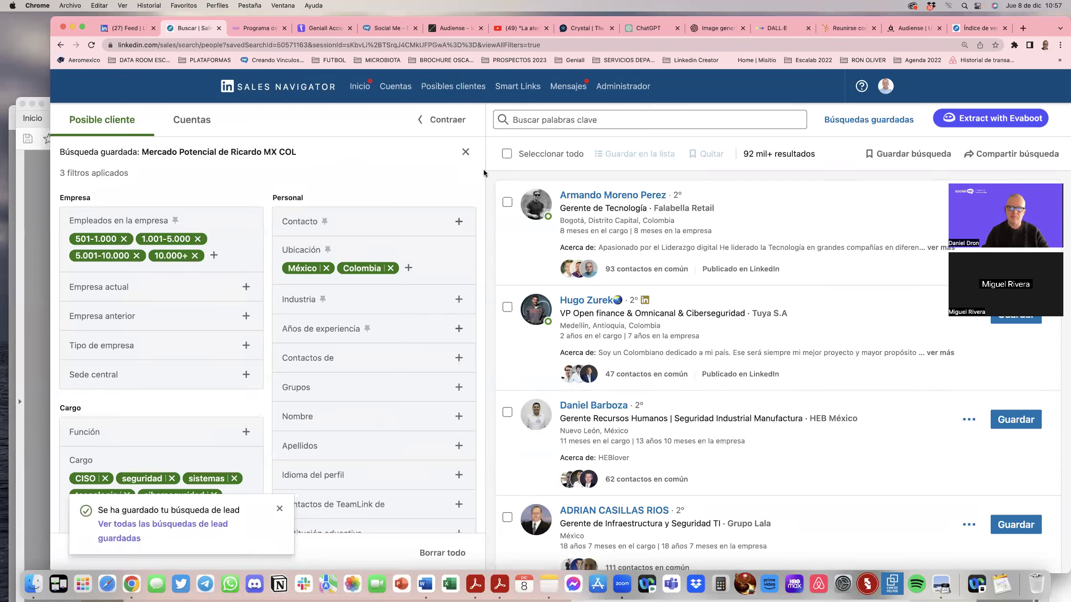
Step: Open the dialog for sharing the saved search with other people, start a recipient lookup, and cancel without sharing
left_click(1008, 155)
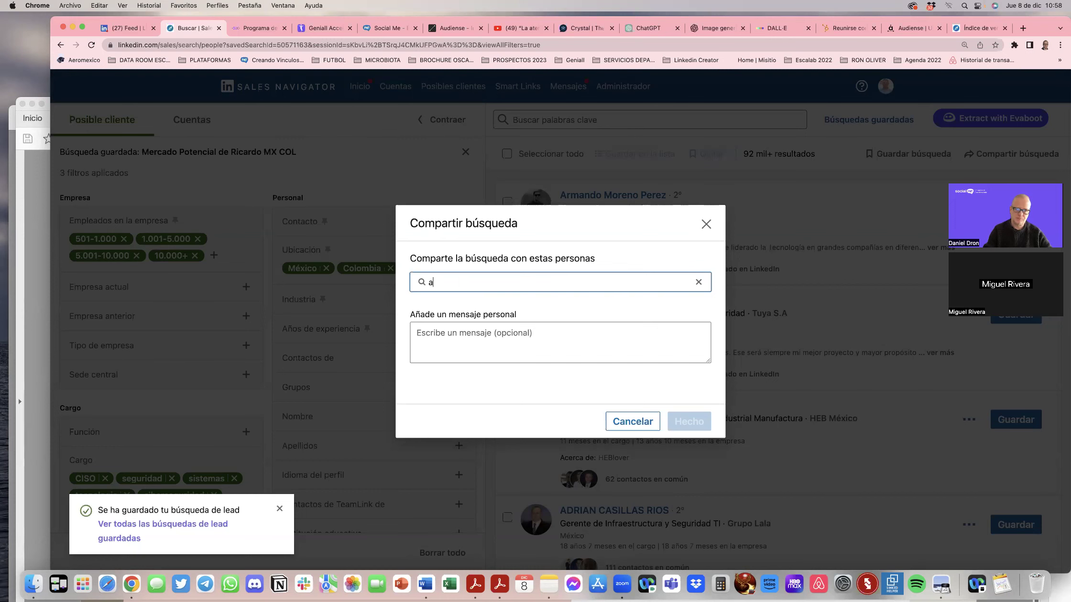
left_click(633, 422)
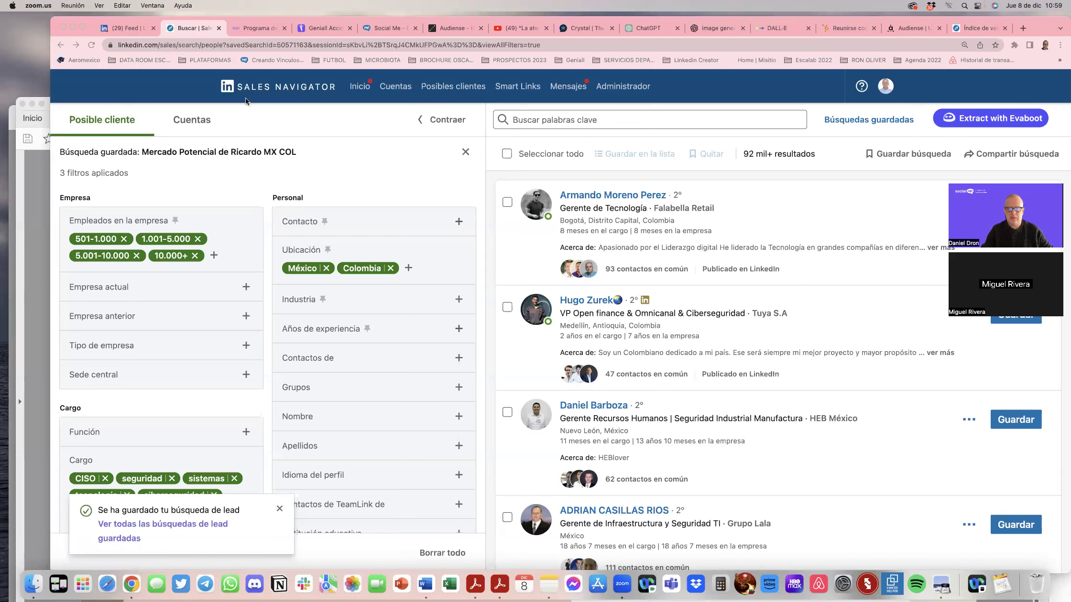
Step: Remove México from the location filter and save the search as "Colombia para vendedor 1"
left_click(353, 248)
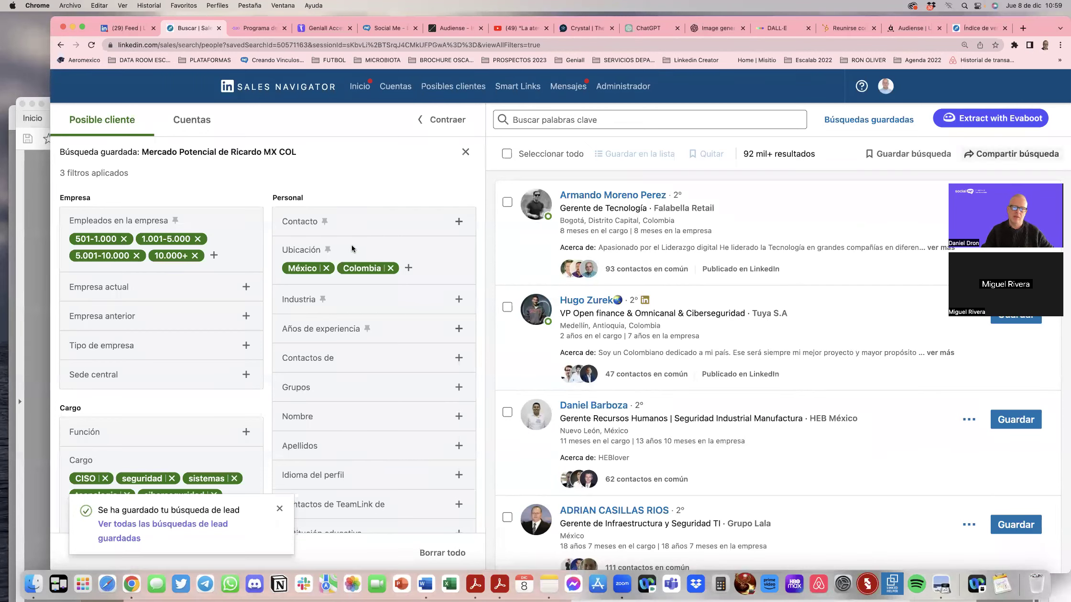
left_click(327, 269)
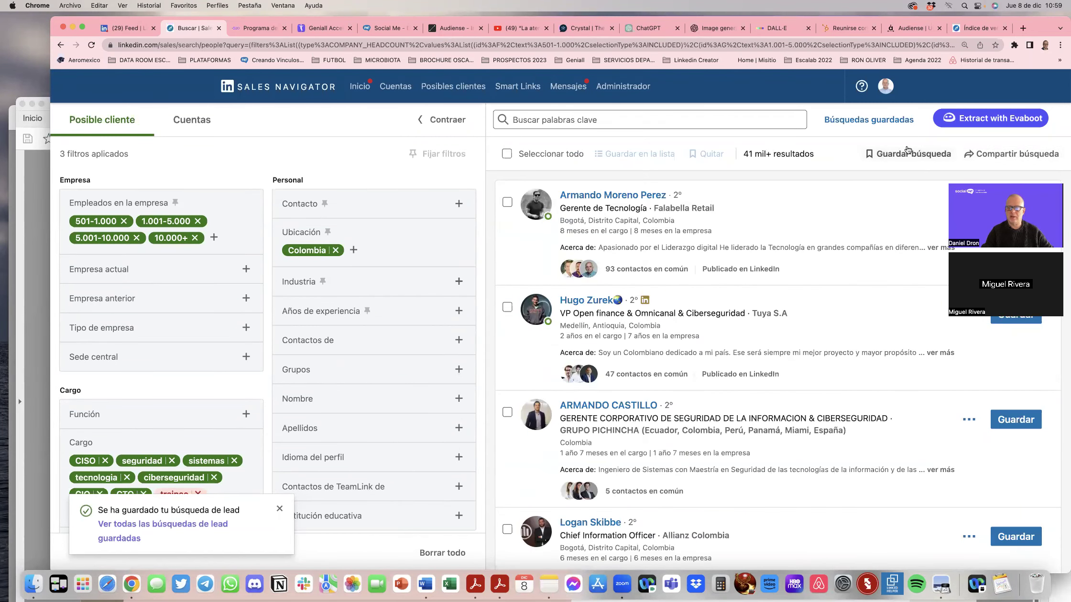
left_click(932, 152)
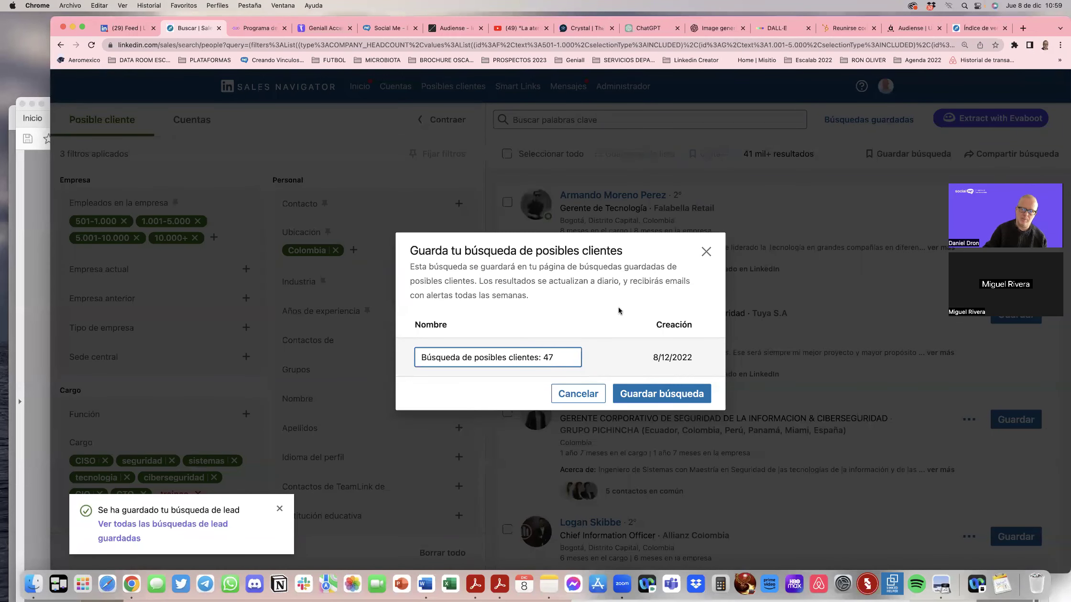
left_click_drag(558, 356, 430, 345)
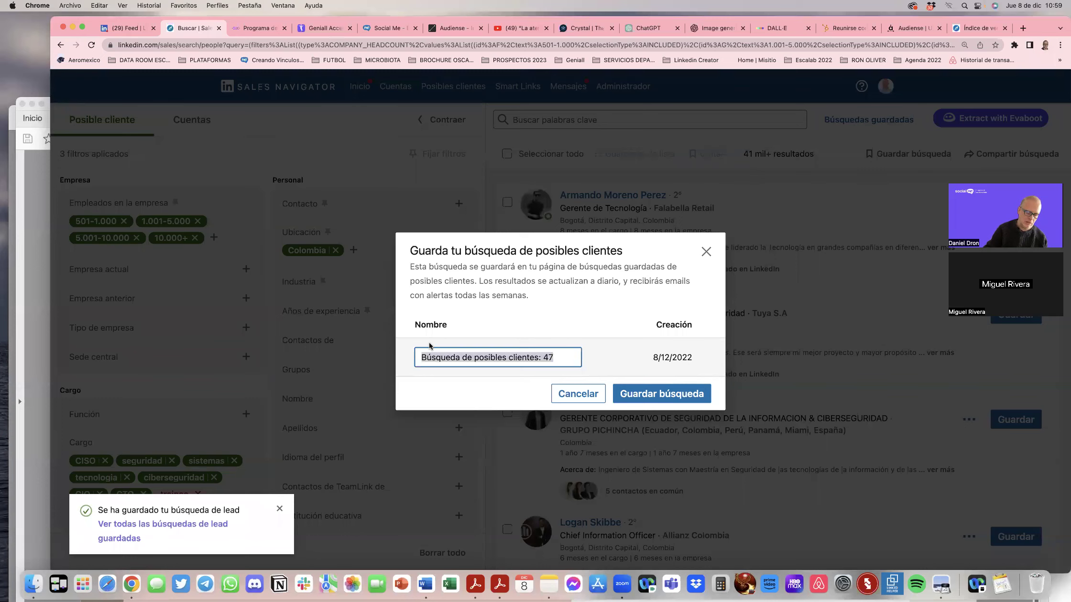
type("Colom")
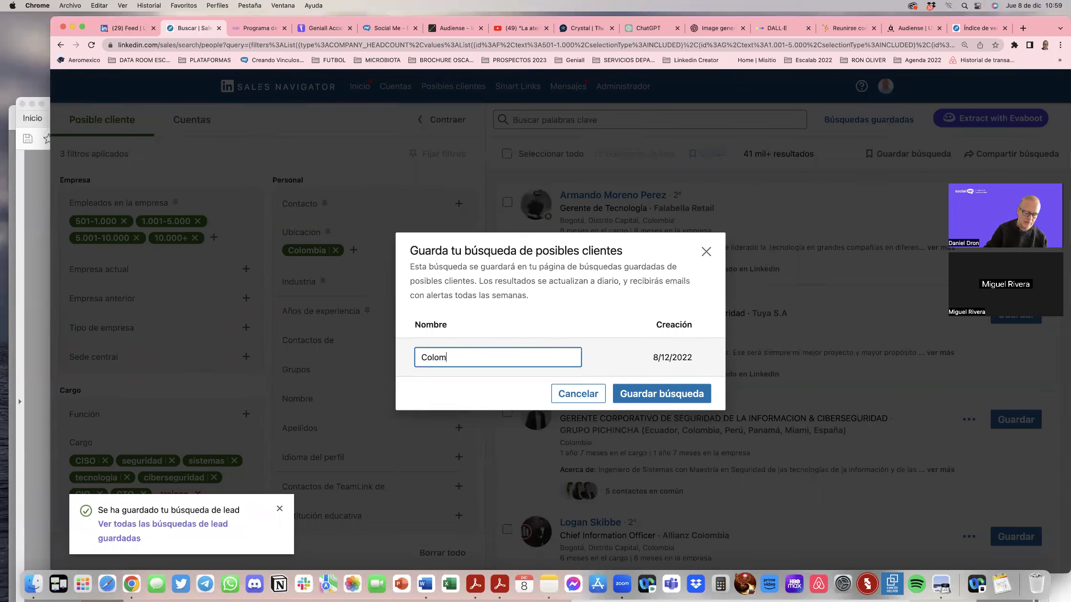
type("bia para v")
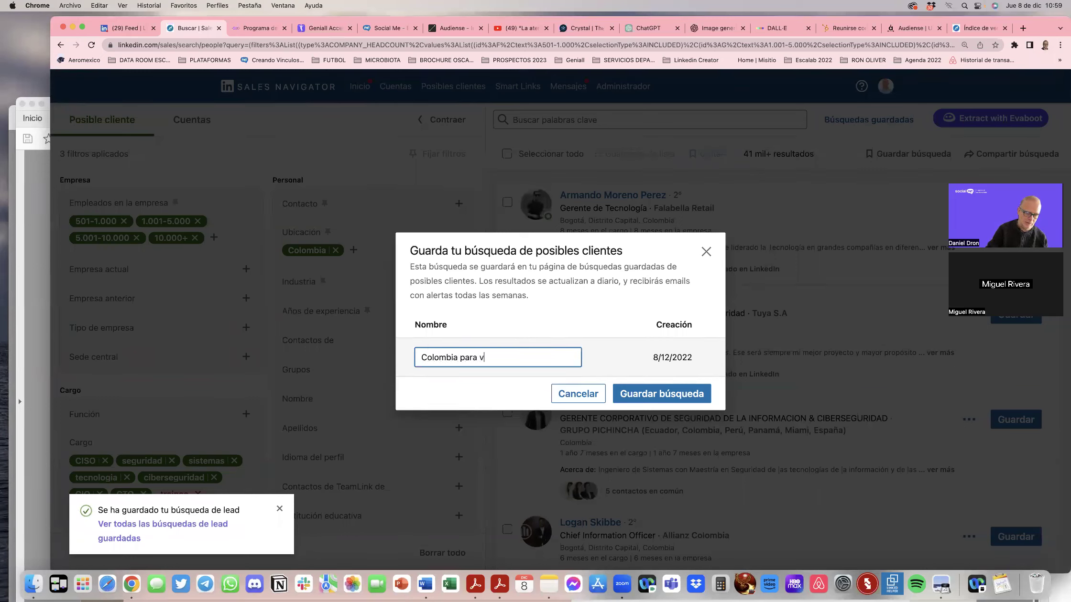
type("endedor 1")
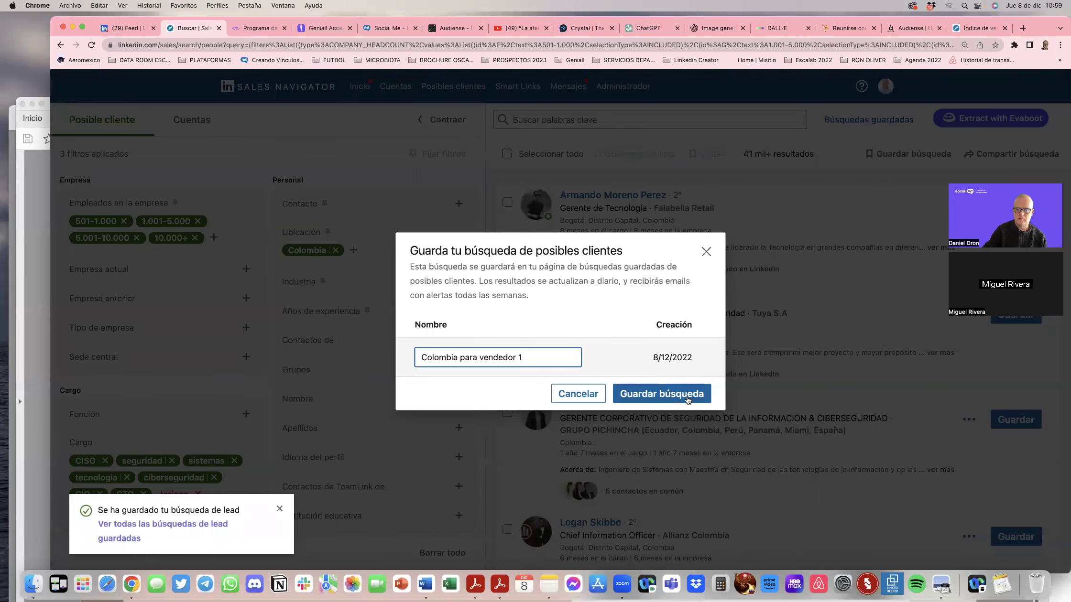
left_click(682, 397)
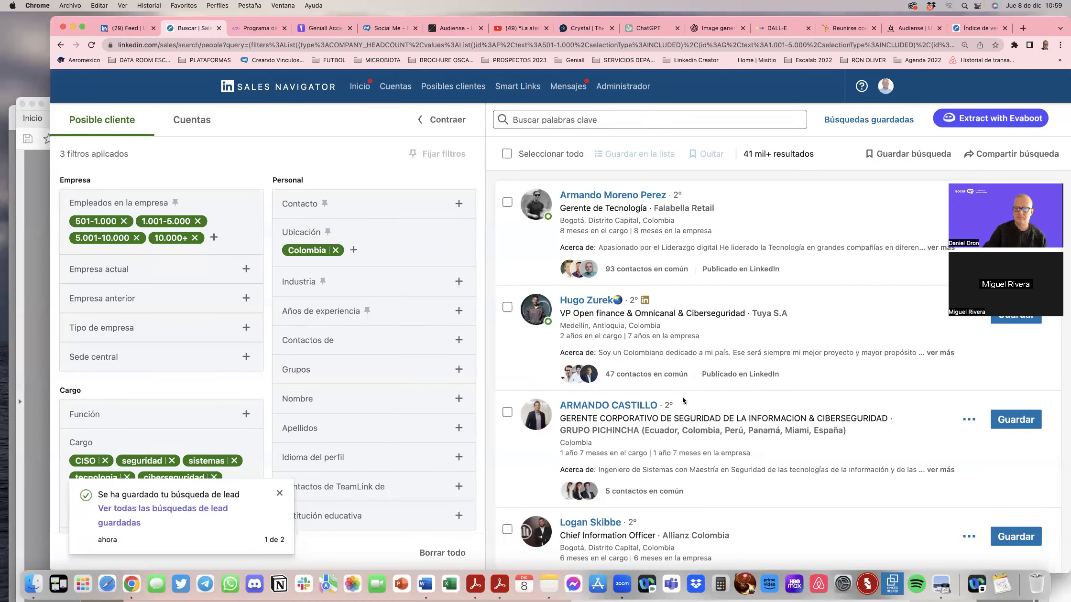
Step: Replace Colombia with México in the location filter of the lead search
left_click(354, 250)
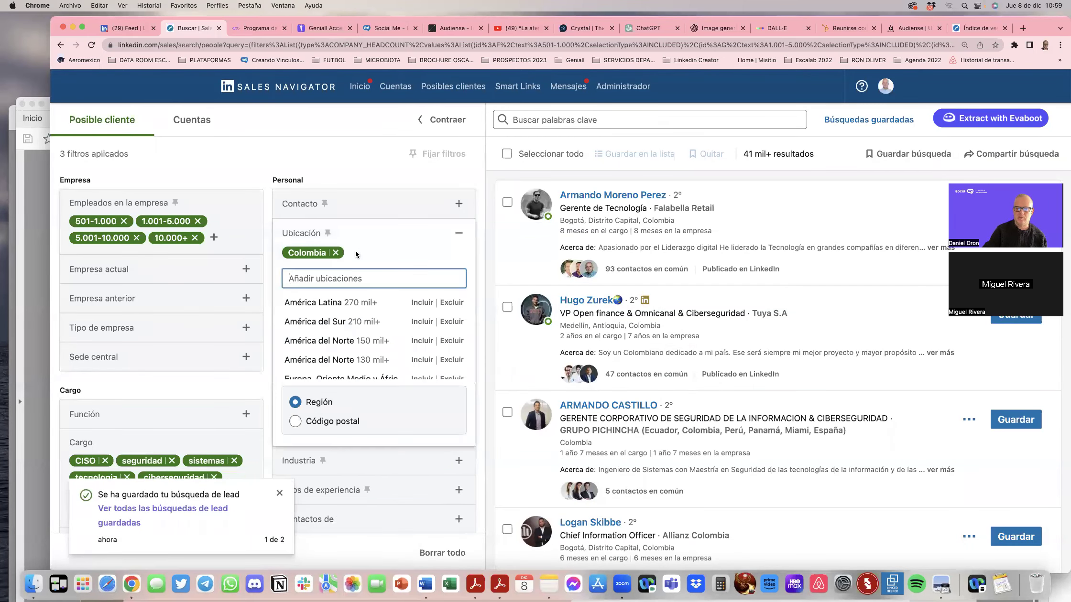
type("me")
type("o")
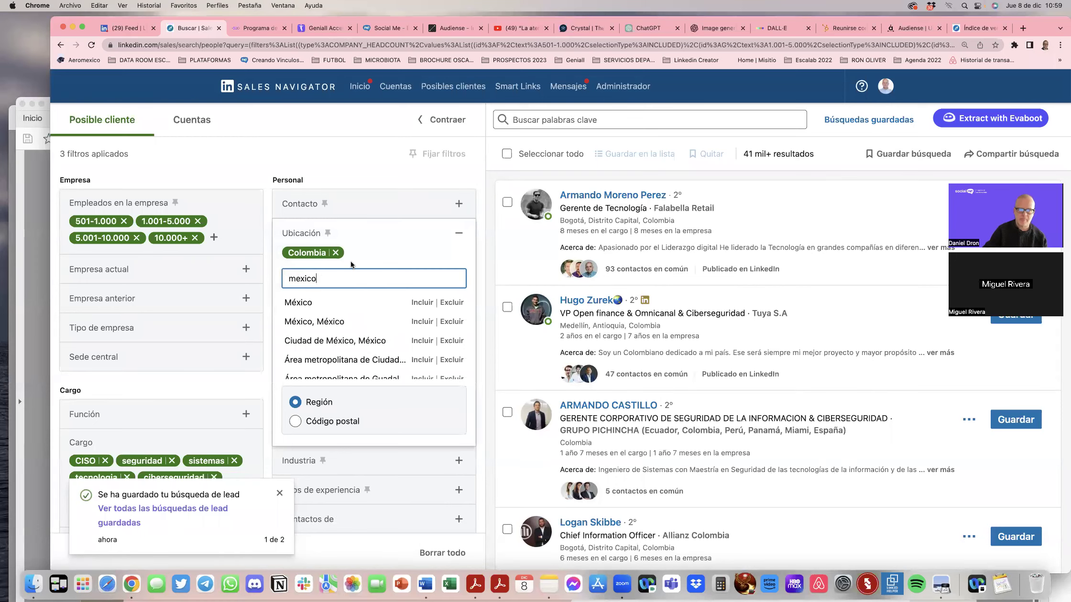
left_click(335, 302)
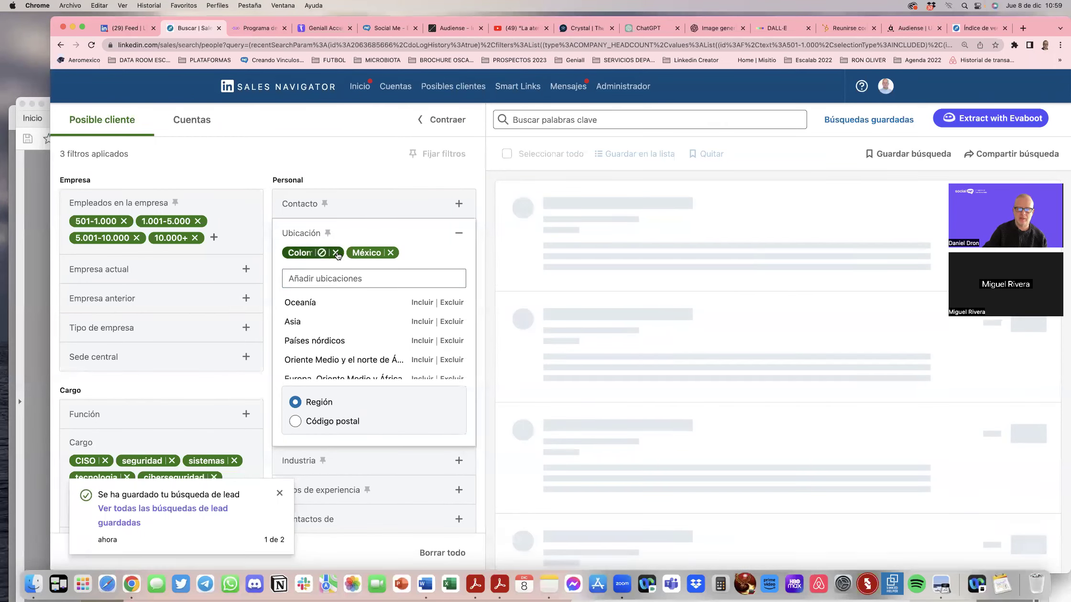
left_click(336, 253)
left_click(324, 279)
left_click(432, 186)
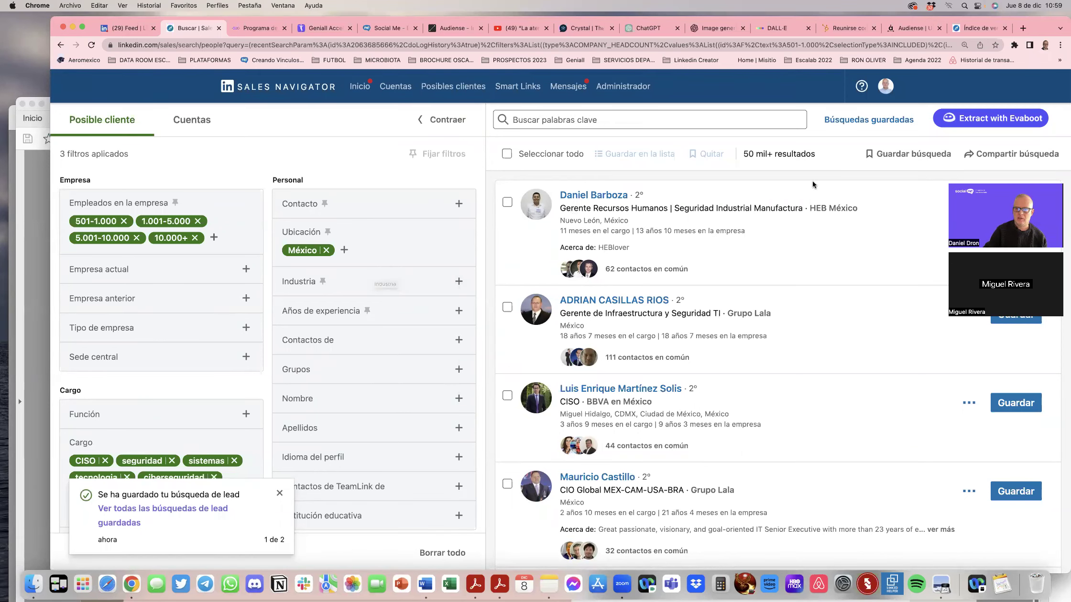
Step: Save the México-only lead search under the name "Mexico para vendedor 2"
left_click(899, 153)
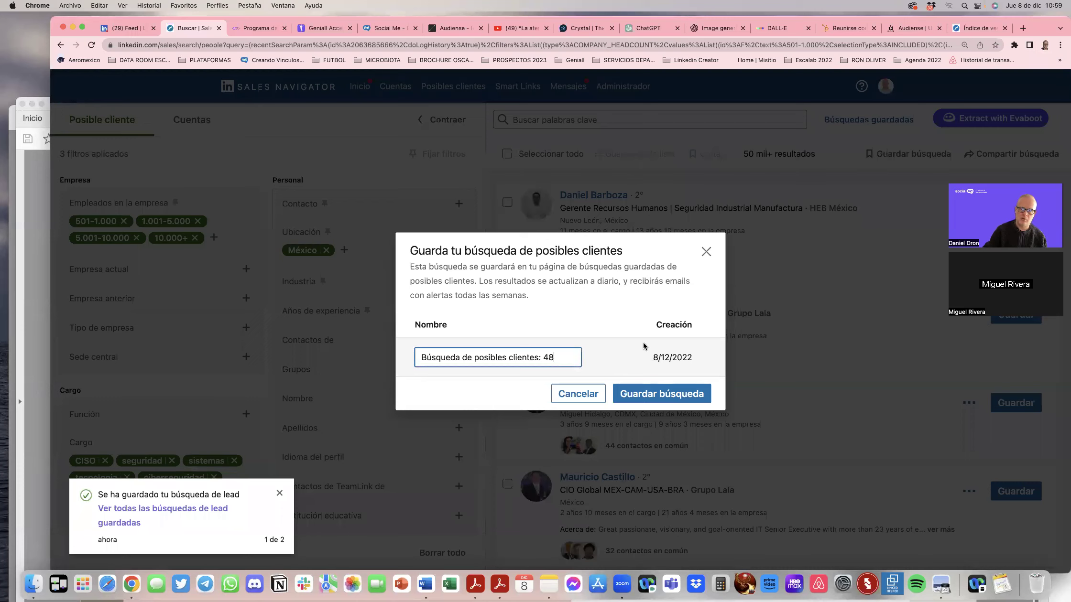
left_click_drag(554, 357, 430, 354)
type("Mexico para vendedor 2")
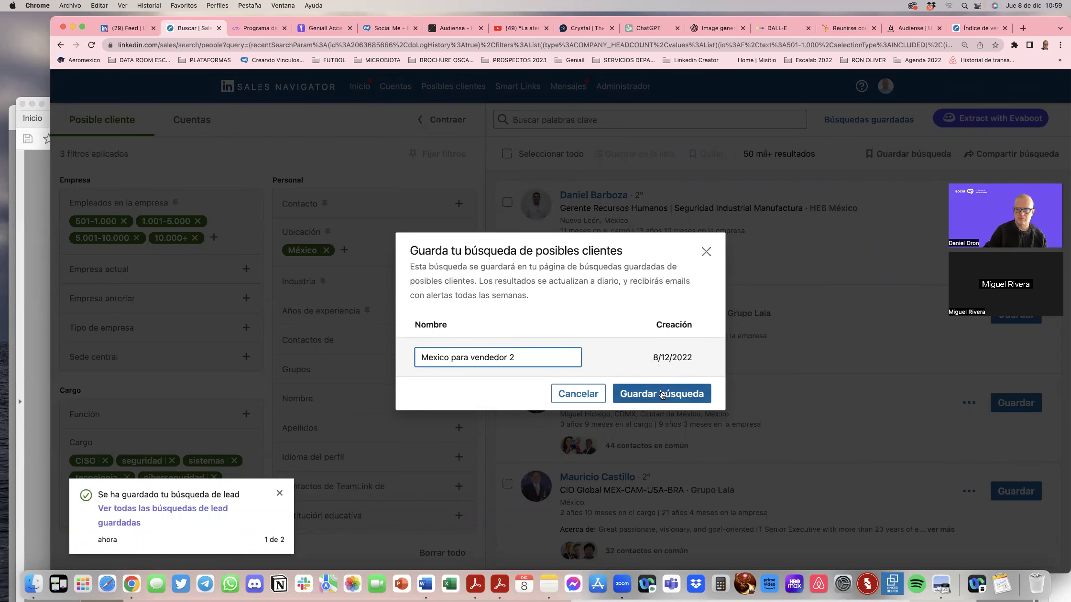
left_click(662, 394)
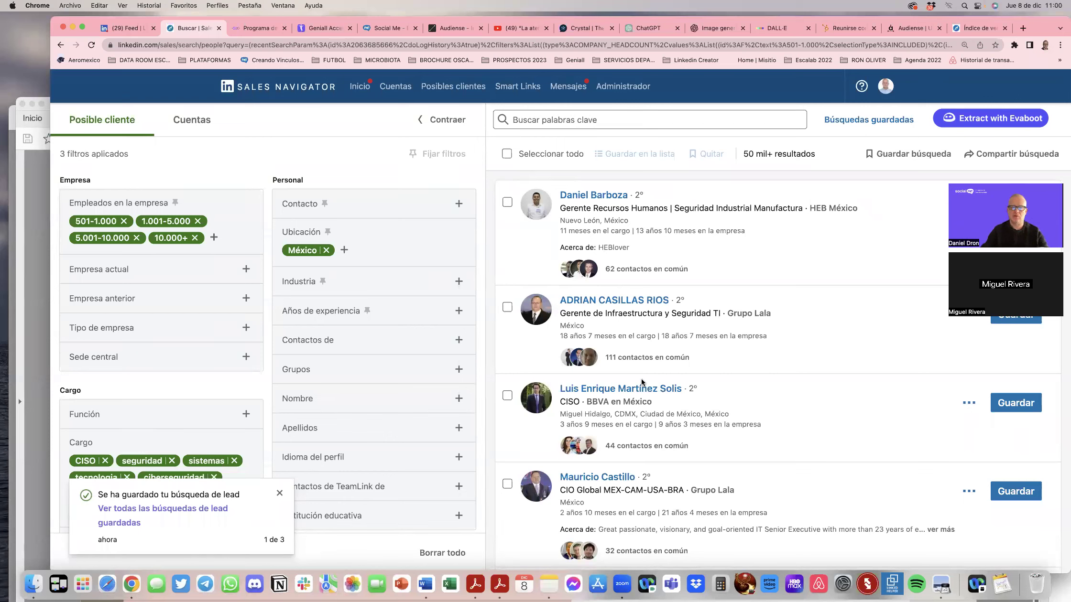
Step: Narrow the location filter from the whole country to "Ciudad de México, México"
left_click(344, 250)
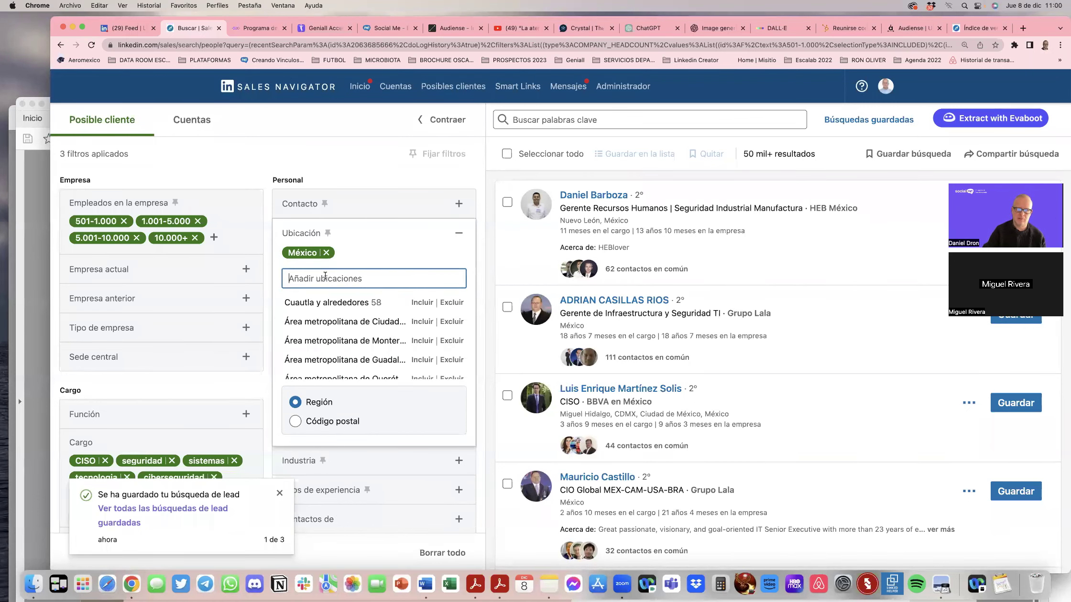
type("ciudad")
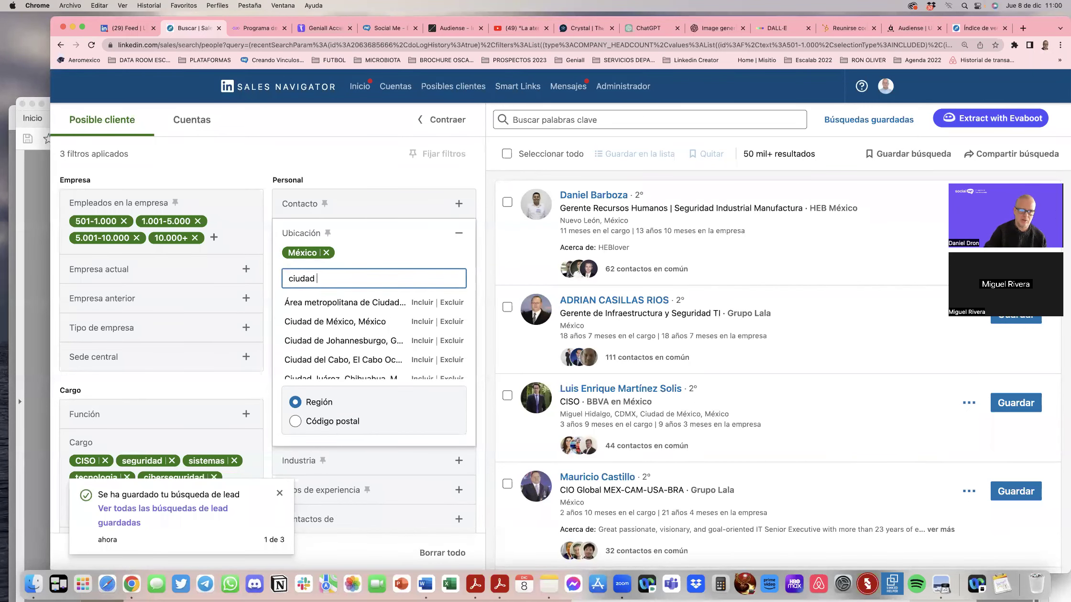
left_click(335, 321)
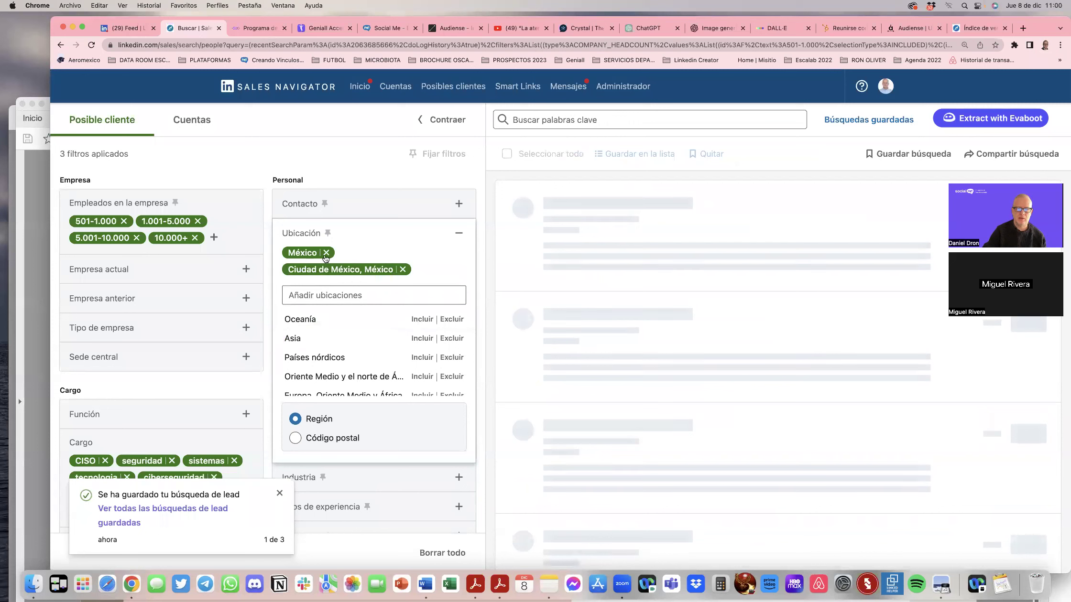
left_click(326, 252)
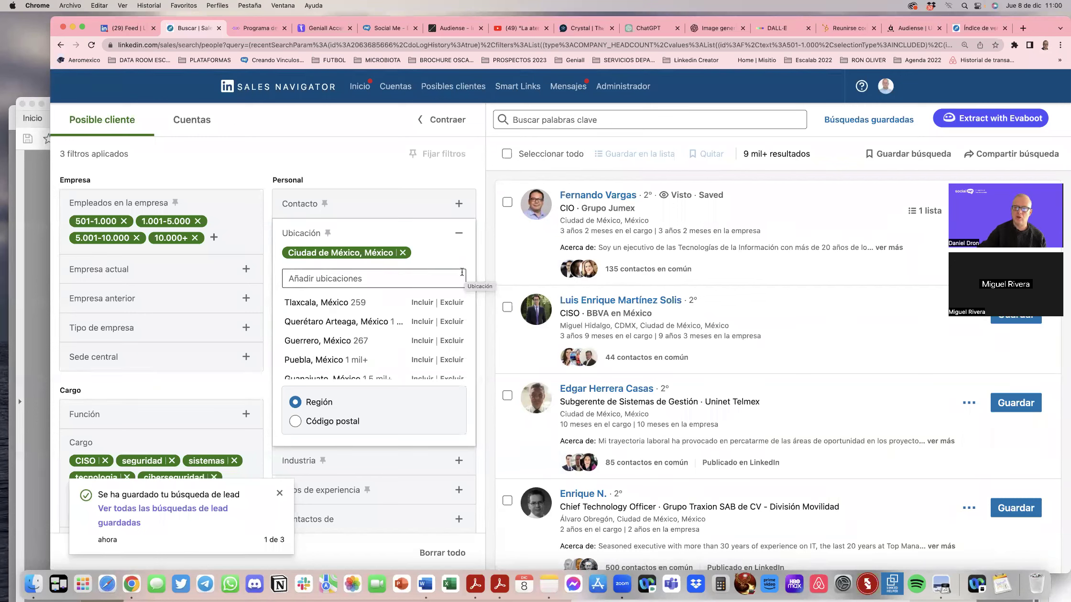
Step: Replace Ciudad de México with "Puebla, México" in the location filter
left_click(416, 279)
type("puebla")
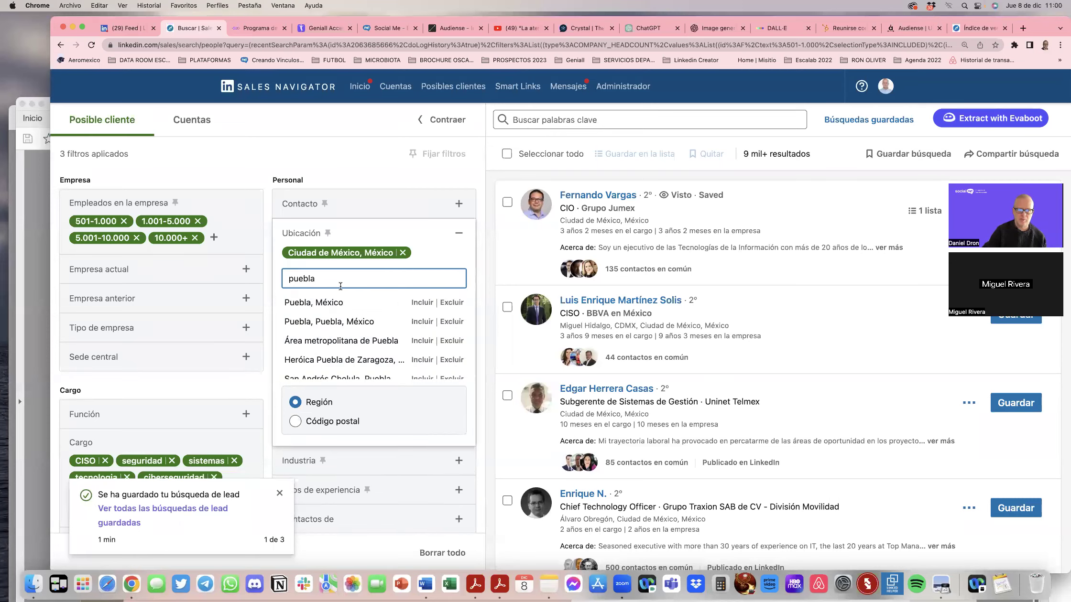
left_click(316, 301)
left_click(402, 253)
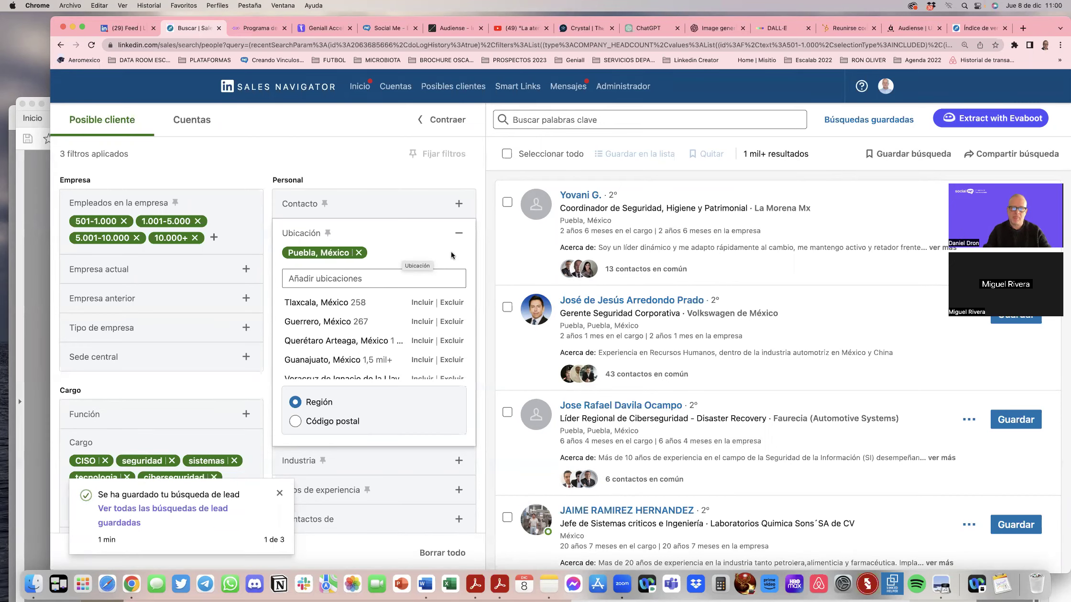
left_click(481, 252)
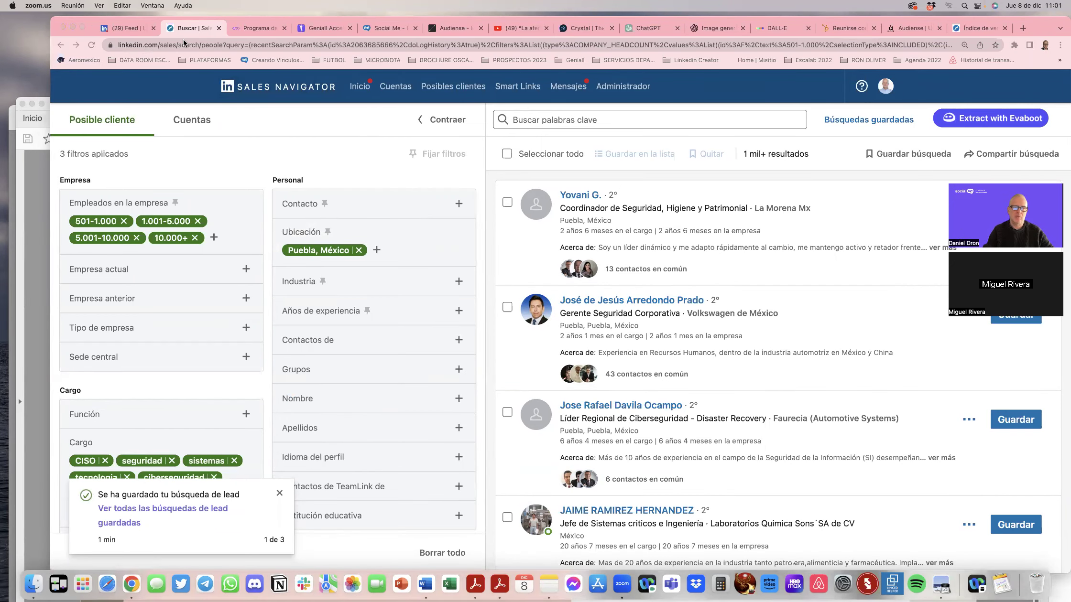
Step: Remove Puebla from the location filter and include the countries México and Colombia instead
left_click_drag(180, 22, 274, 29)
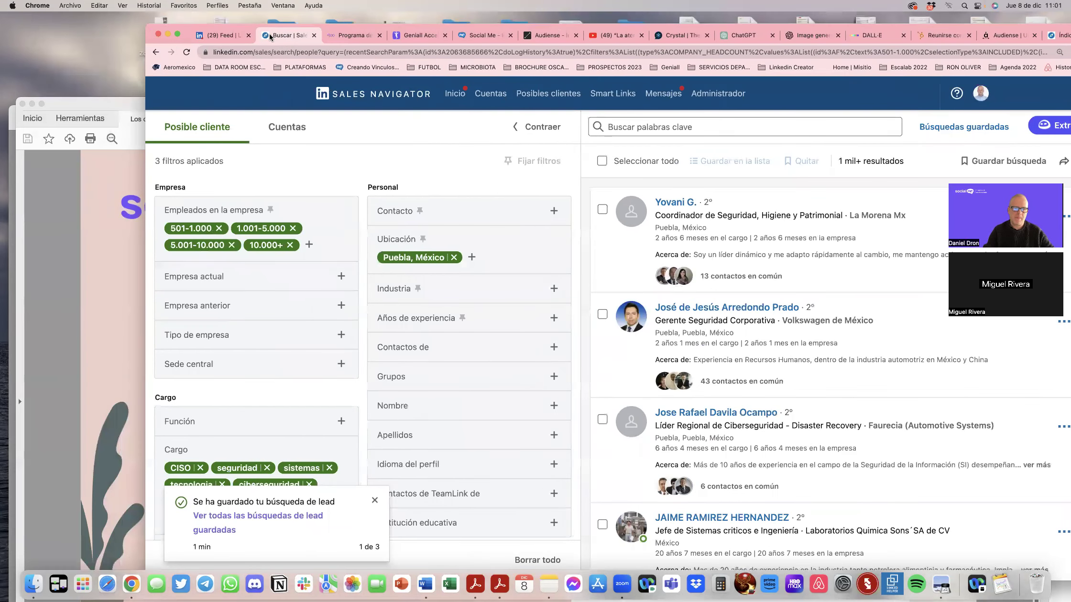
left_click(454, 258)
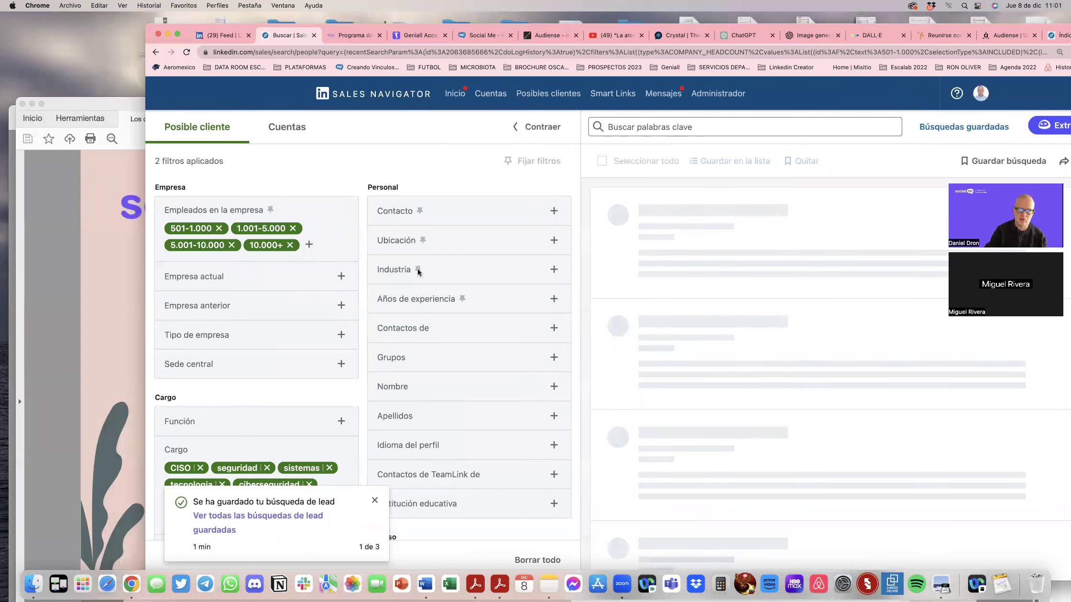
left_click(415, 242)
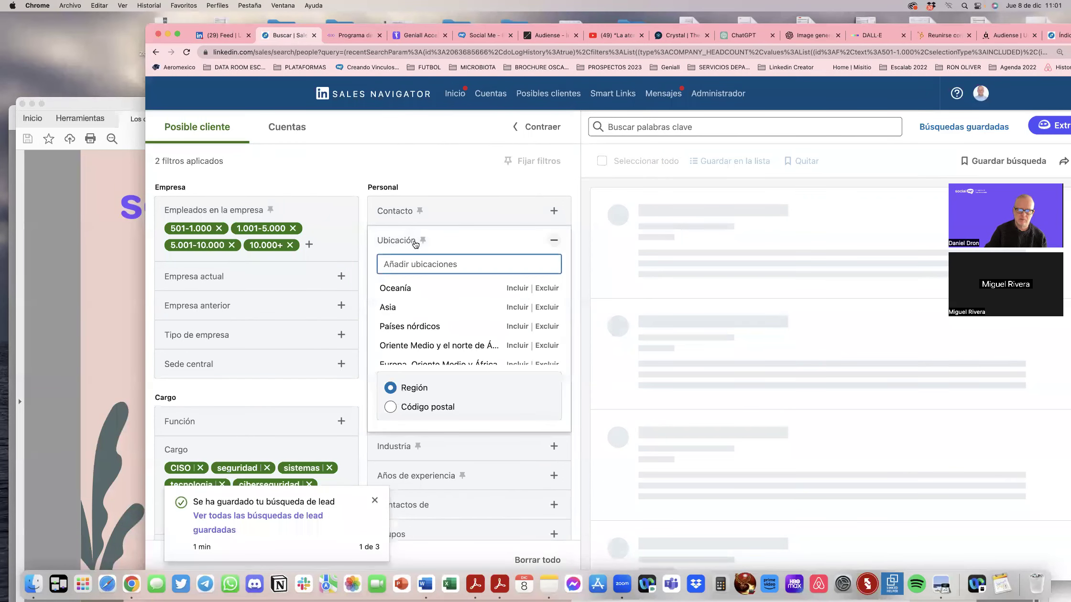
type("mexico")
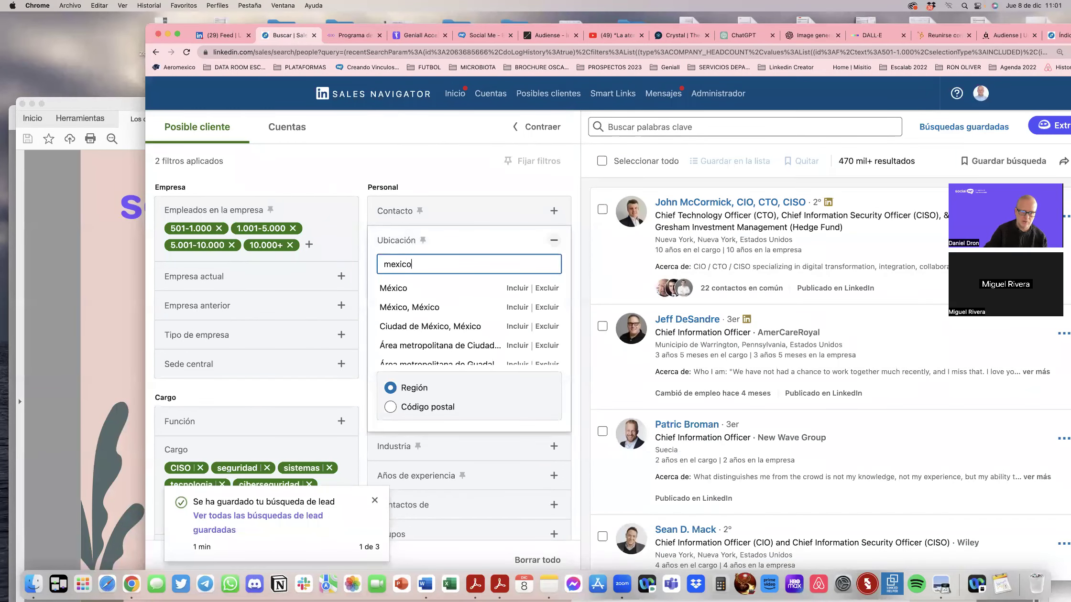
left_click(396, 288)
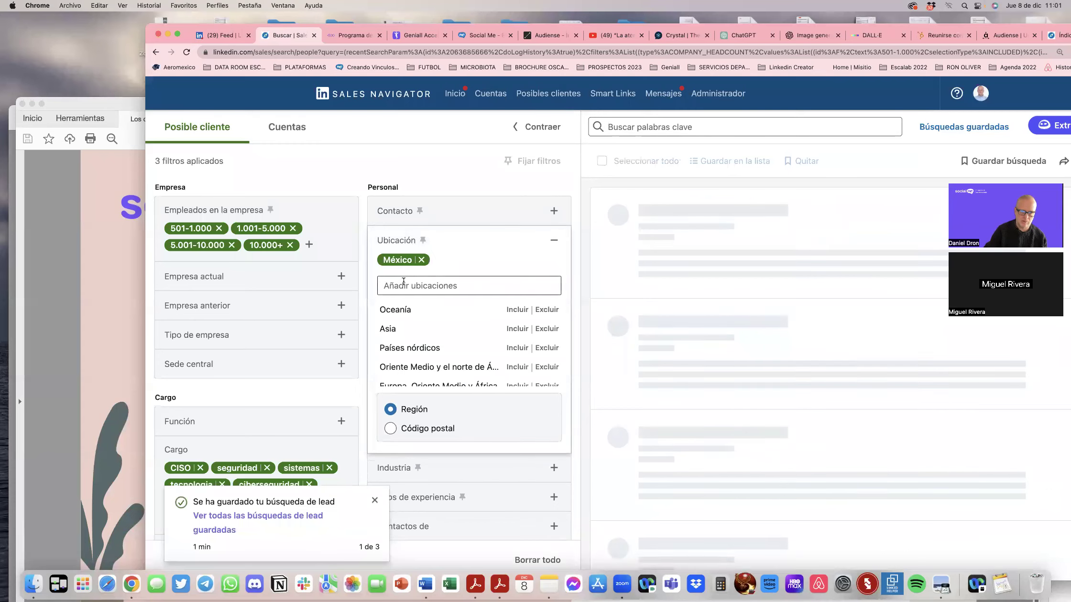
left_click(404, 281)
type("colo")
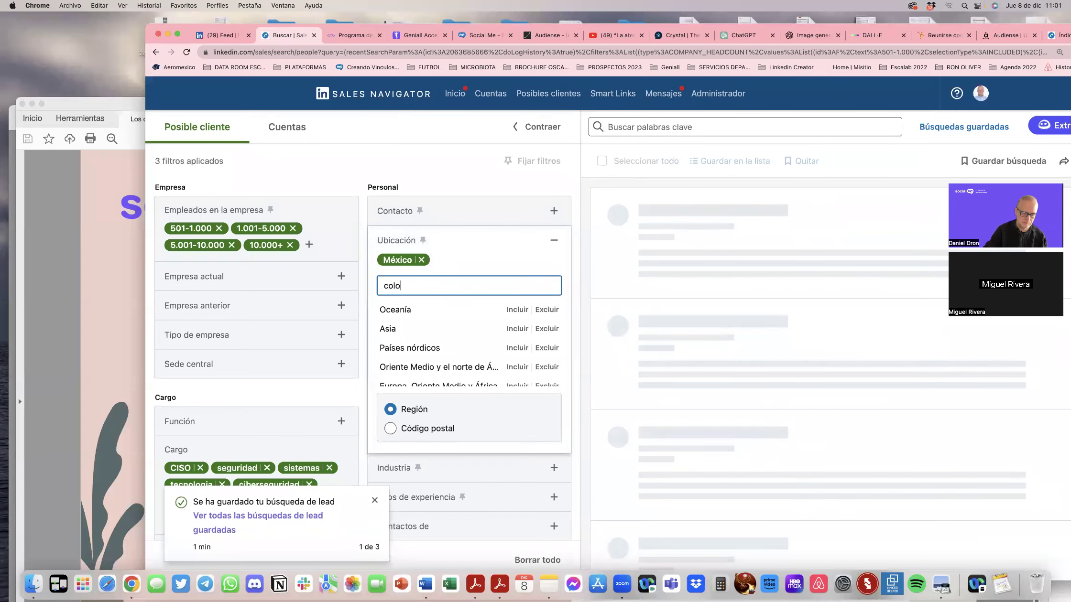
type("mbia")
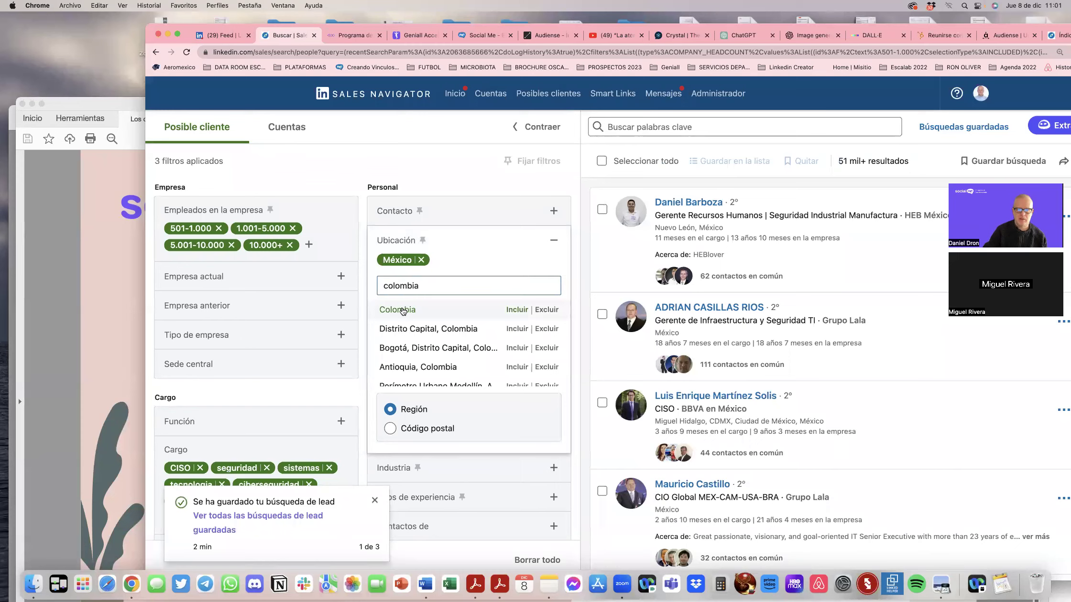
left_click(403, 311)
Step: Remove the 1.001-5.000, 5.001-10.000 and 10.000+ headcount ranges so only companies with 501-1.000 employees are included
left_click_drag(200, 27, 290, 30)
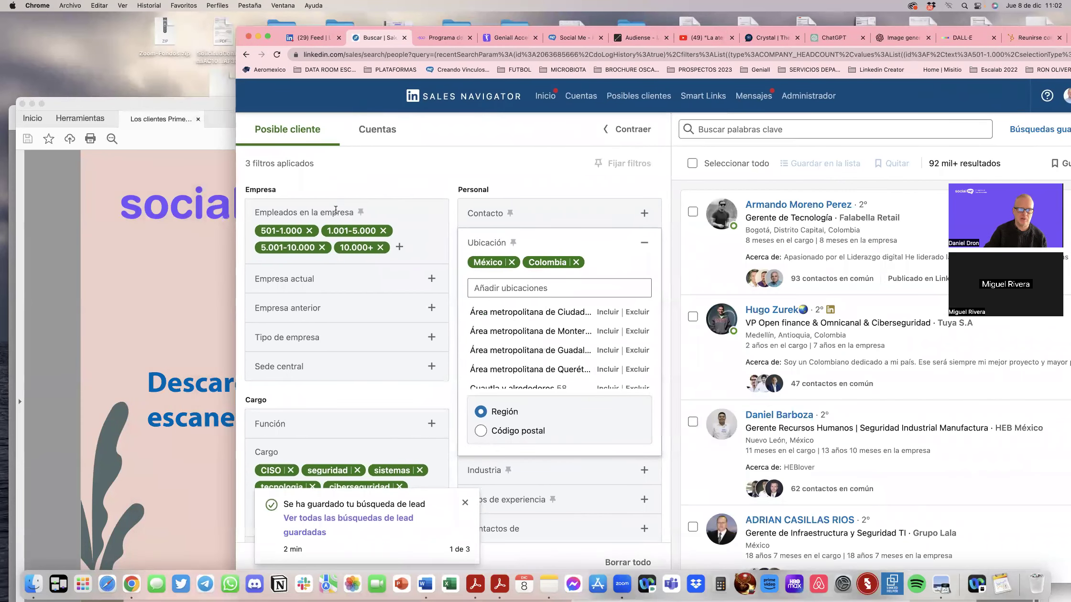
left_click(382, 232)
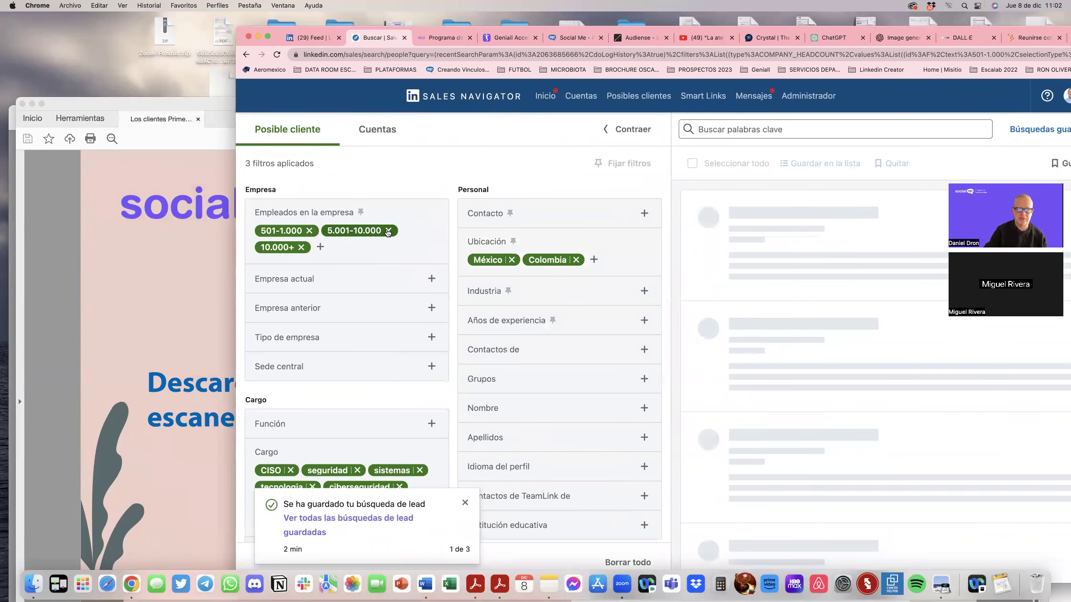
left_click(388, 232)
left_click(370, 232)
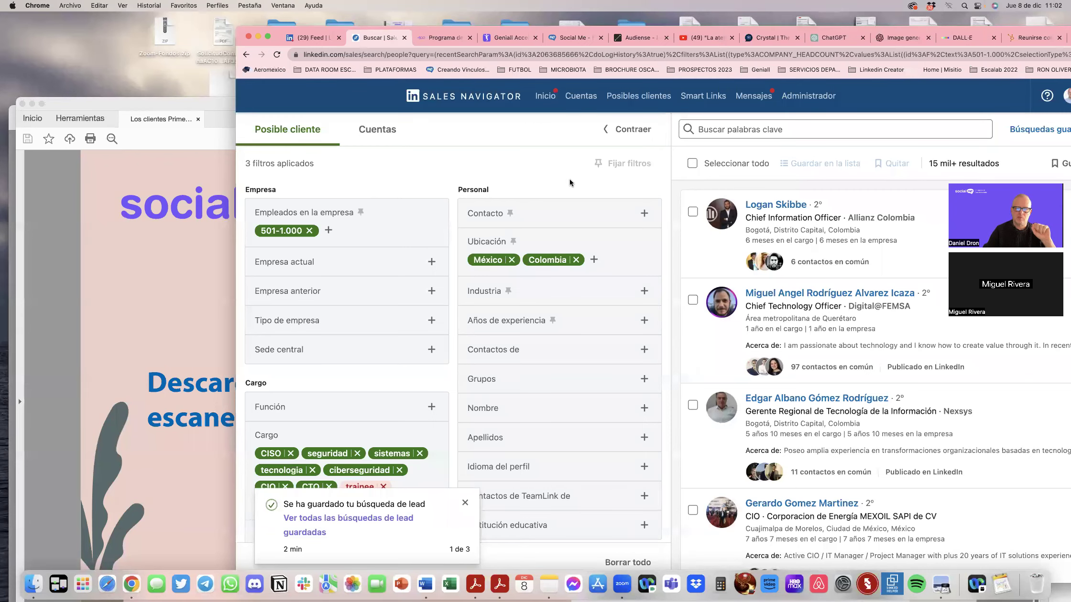
mouse_move(894, 28)
left_mouse_down()
mouse_move(836, 35)
mouse_move(915, 42)
mouse_move(886, 40)
left_mouse_up()
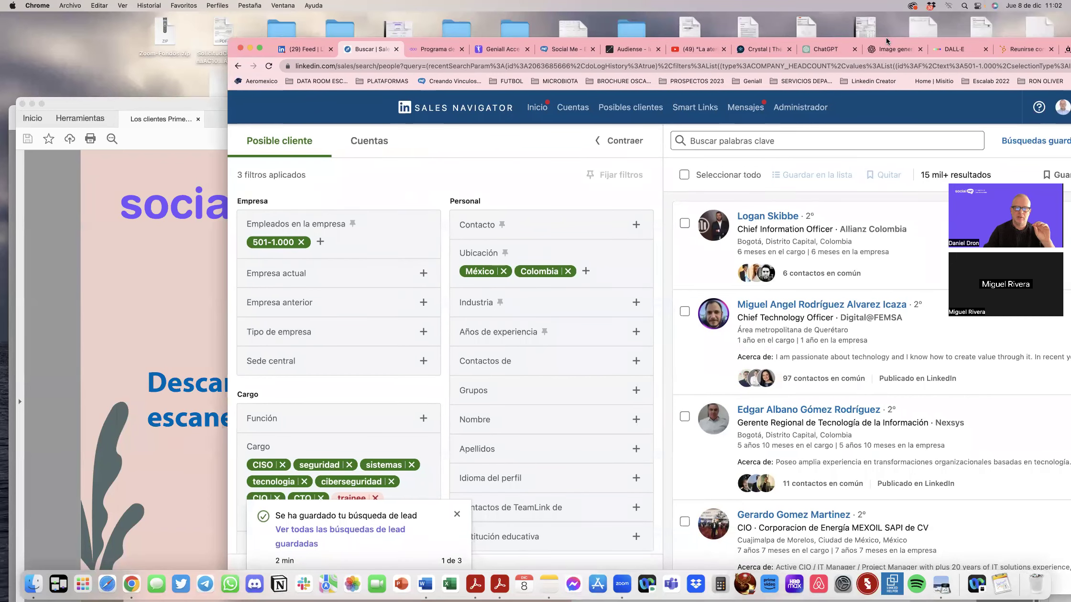
Step: Move the browser window to expose the full results list and look through the leads found for 501-1.000 employee companies
left_click_drag(886, 38, 623, 17)
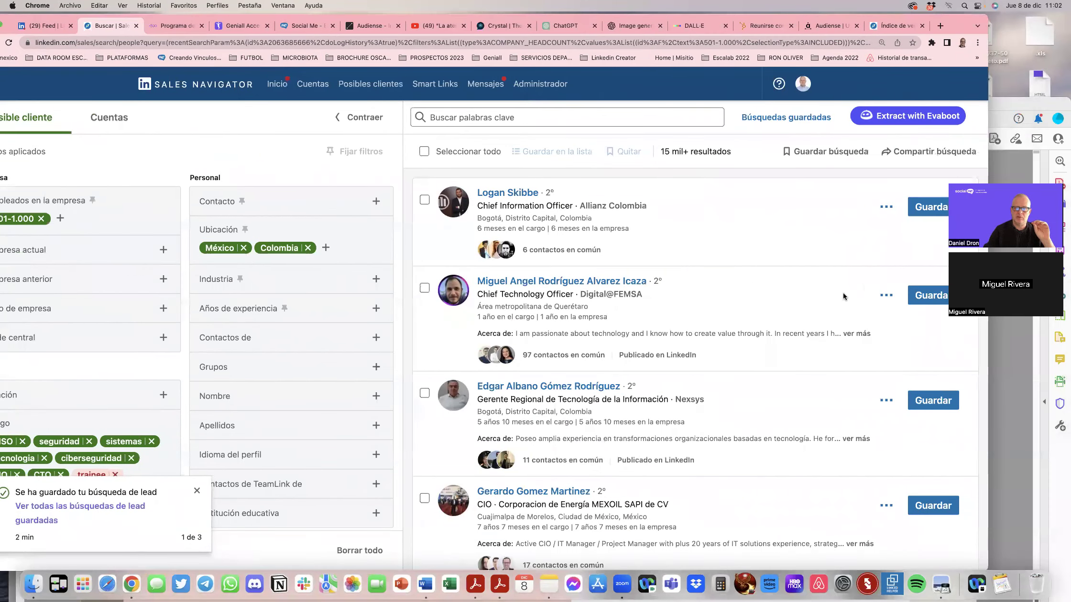
scroll(613, 310, "down", 20)
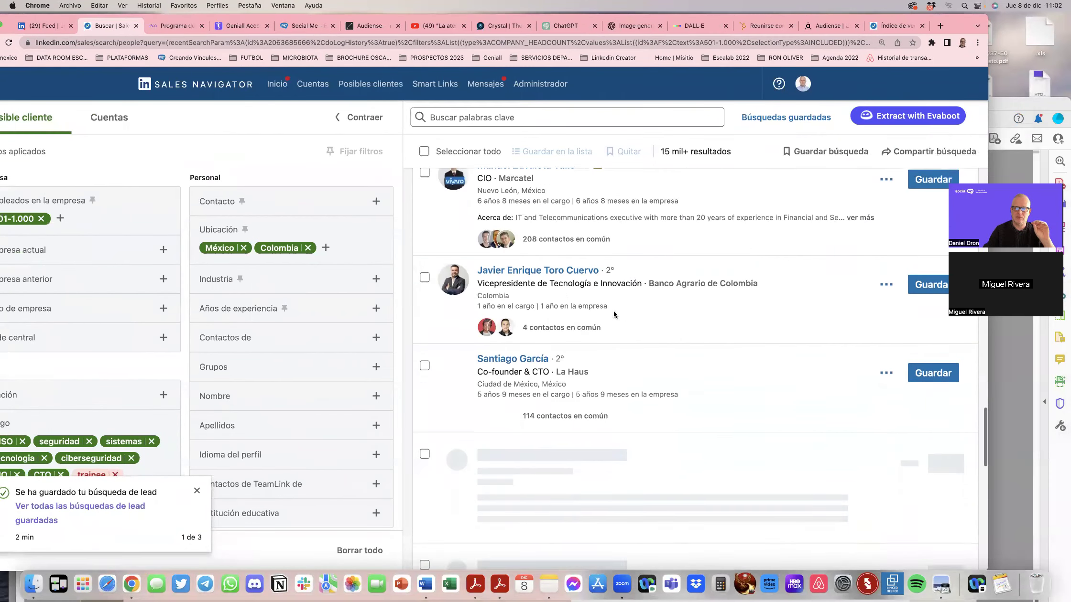
scroll(614, 315, "down", 5)
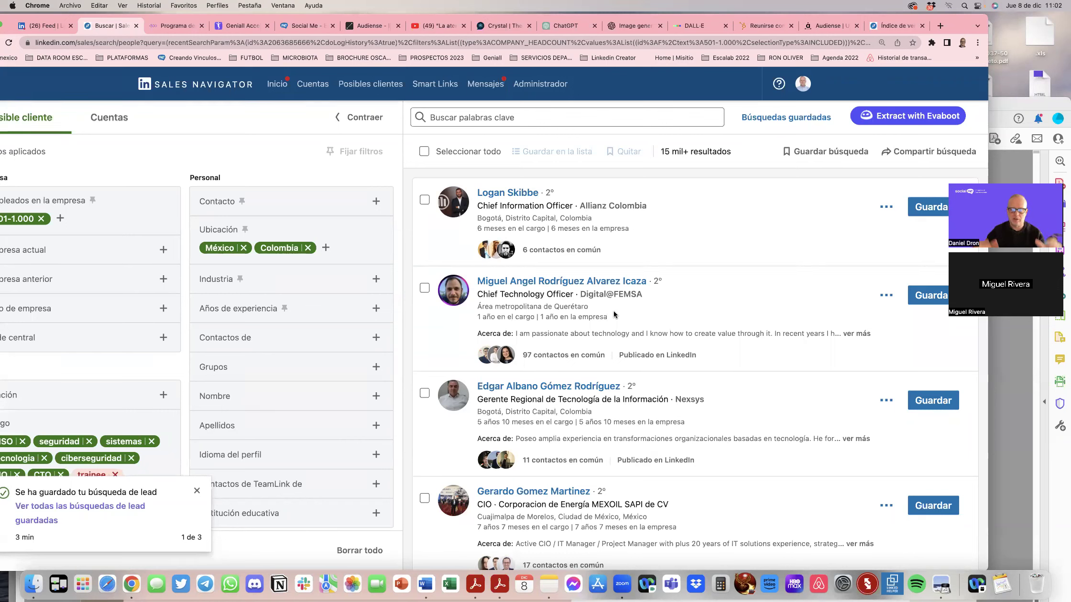
key("ctrl+super+space")
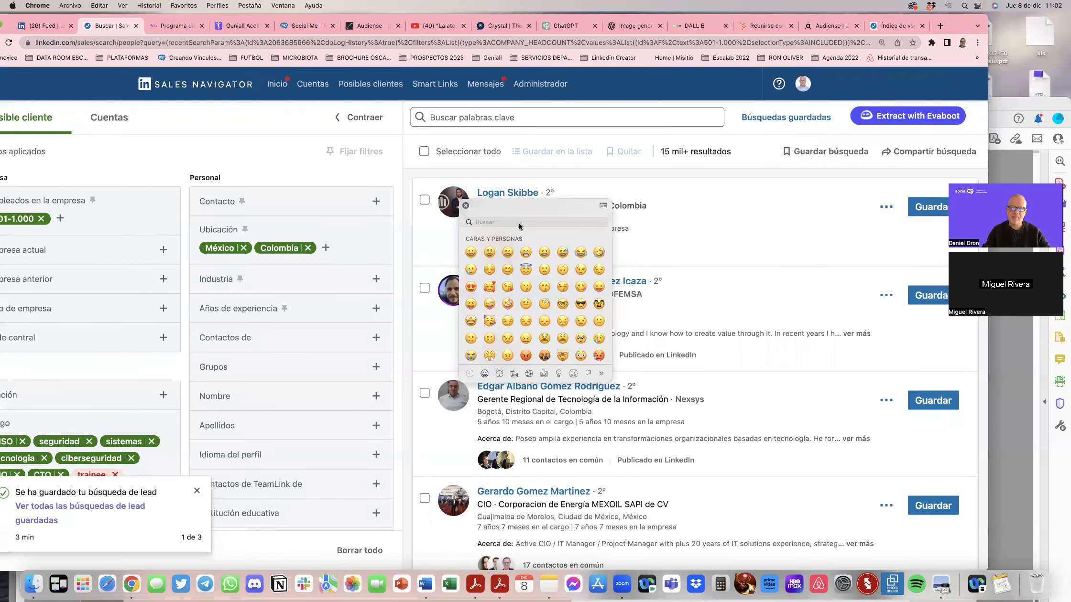
left_click(465, 206)
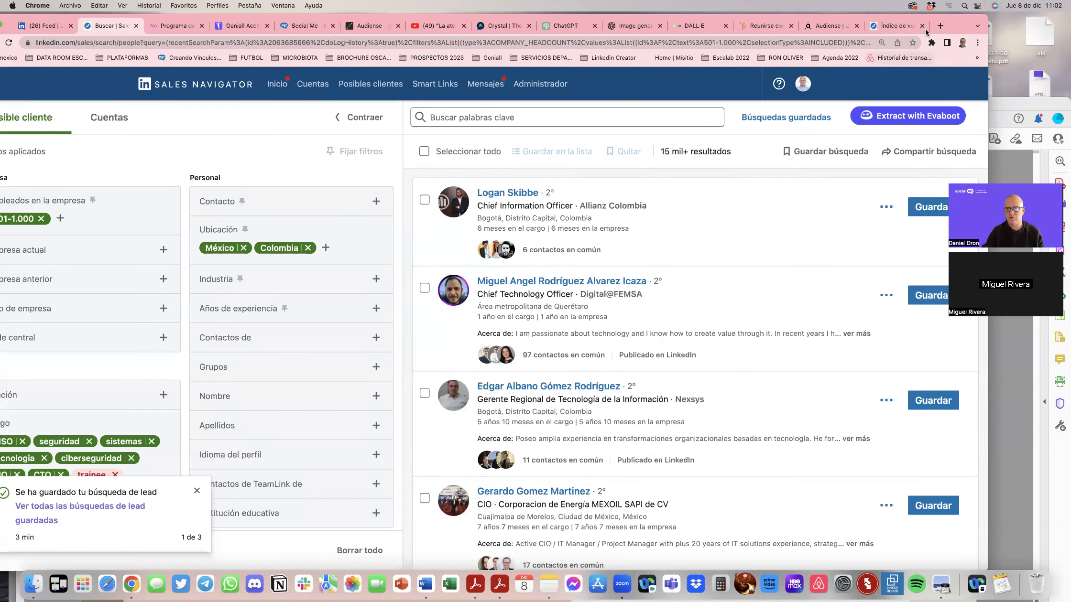
Step: Open the profile of the first lead, the Chief Information Officer at Allianz Colombia, in a separate window beside the search
mouse_move(934, 17)
left_mouse_down()
mouse_move(966, 16)
mouse_move(914, 15)
left_mouse_up()
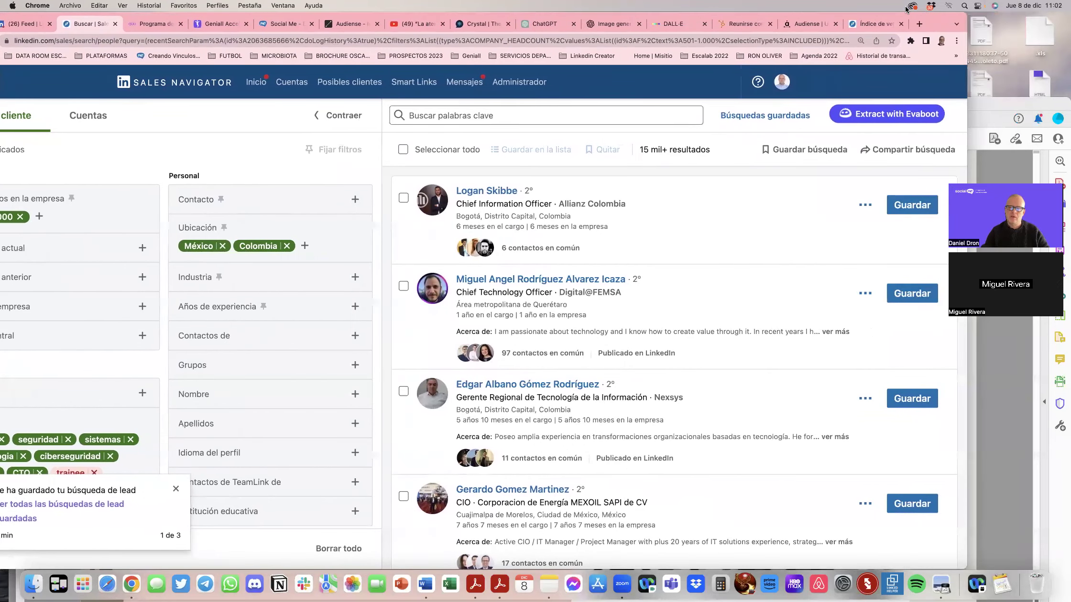
right_click(495, 191)
left_click(503, 210)
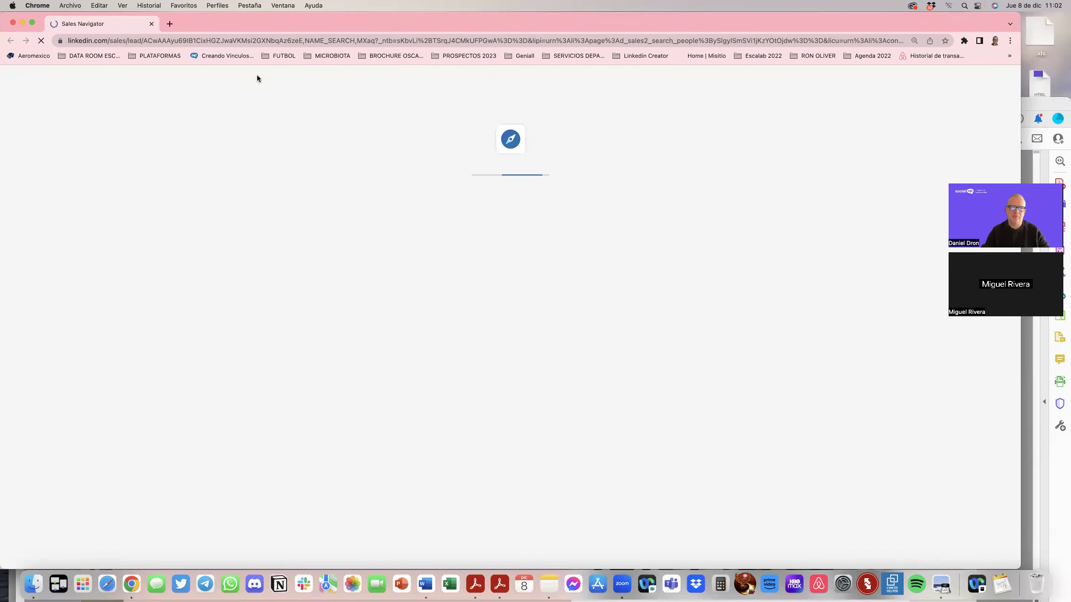
left_click_drag(291, 31, 355, 30)
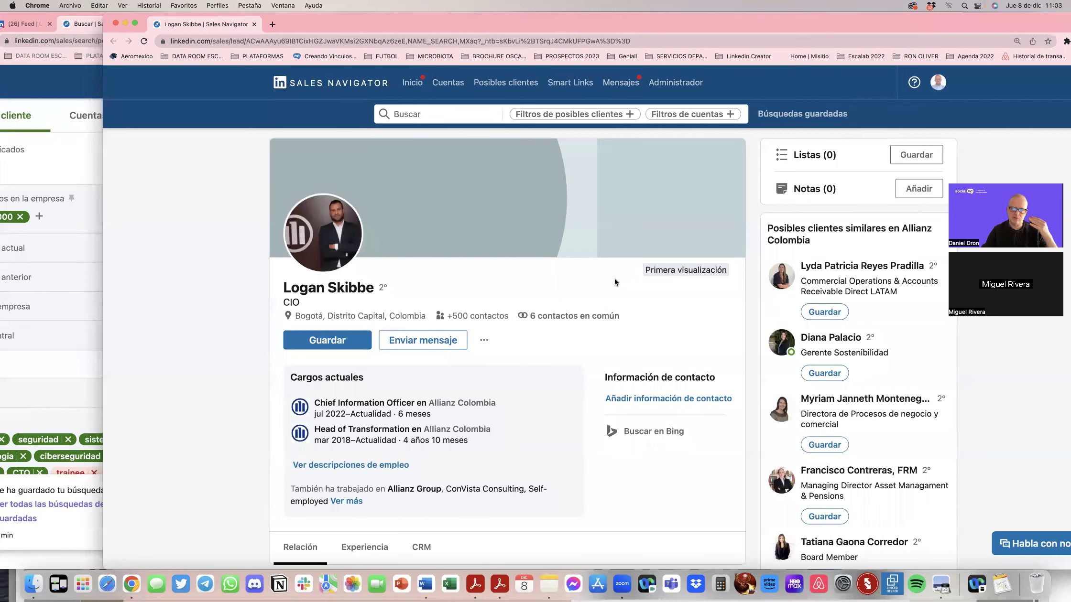
Step: Examine the CIO's profile summary, the similar leads suggested at Allianz Colombia and the shared contacts who could provide an introduction
scroll(654, 299, "down", 3)
scroll(654, 299, "up", 2)
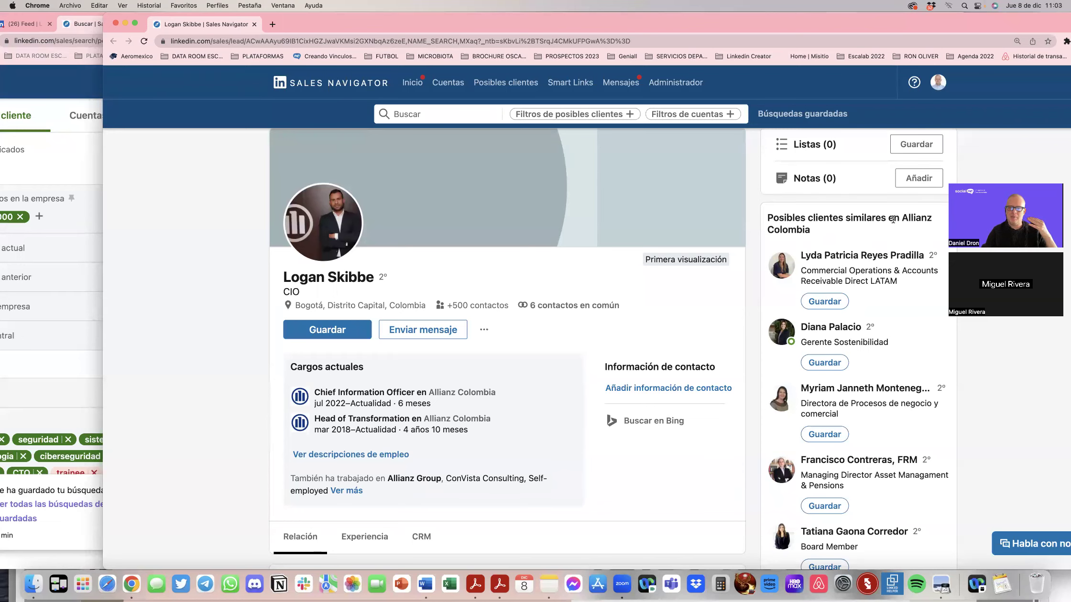
scroll(868, 268, "down", 5)
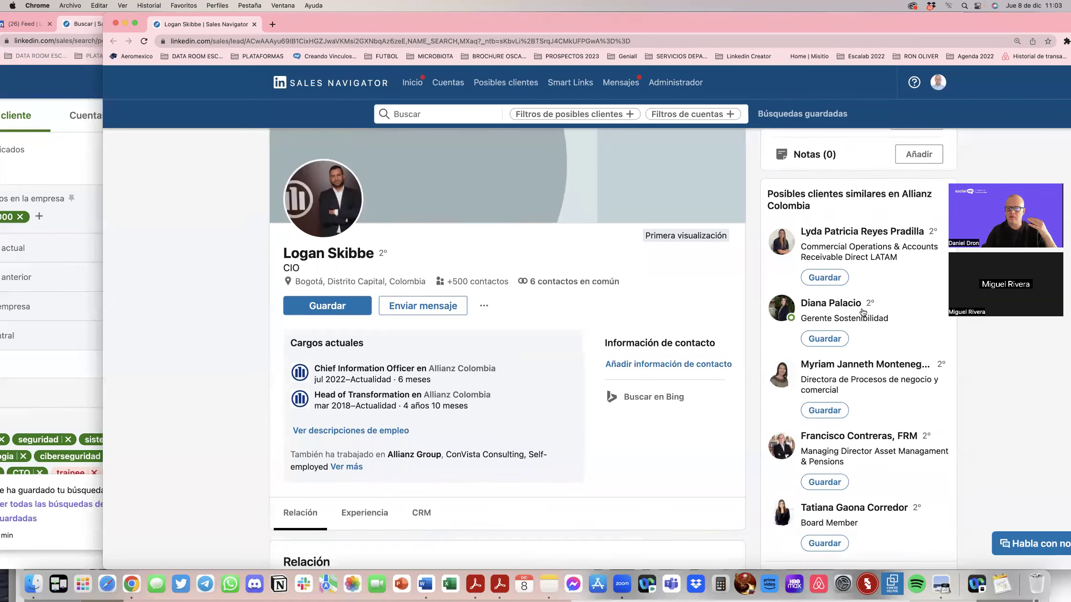
scroll(863, 312, "up", 4)
scroll(863, 312, "up", 2)
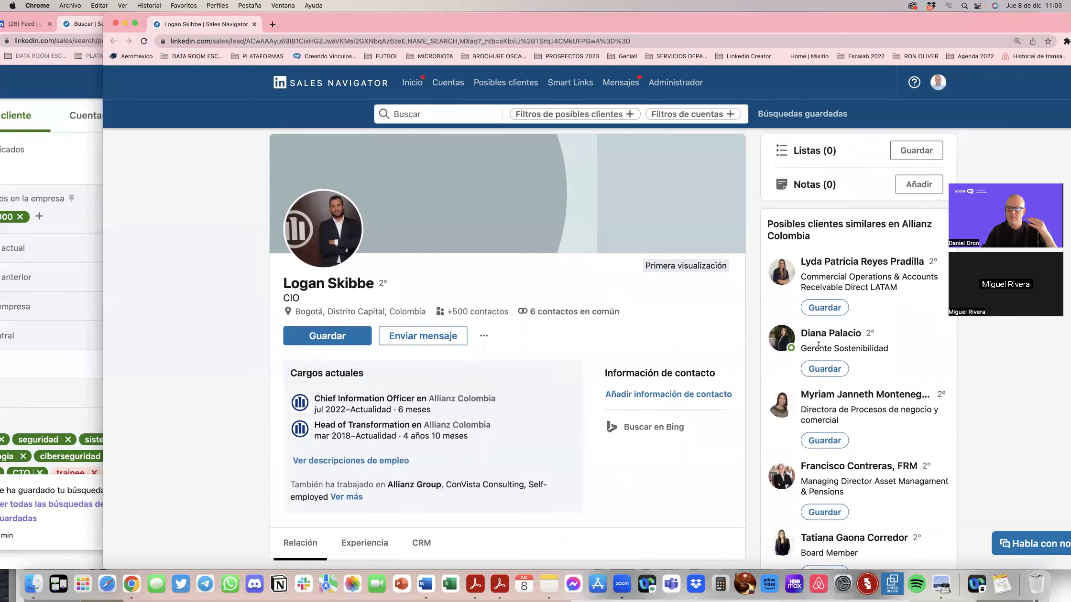
scroll(832, 315, "up", 1)
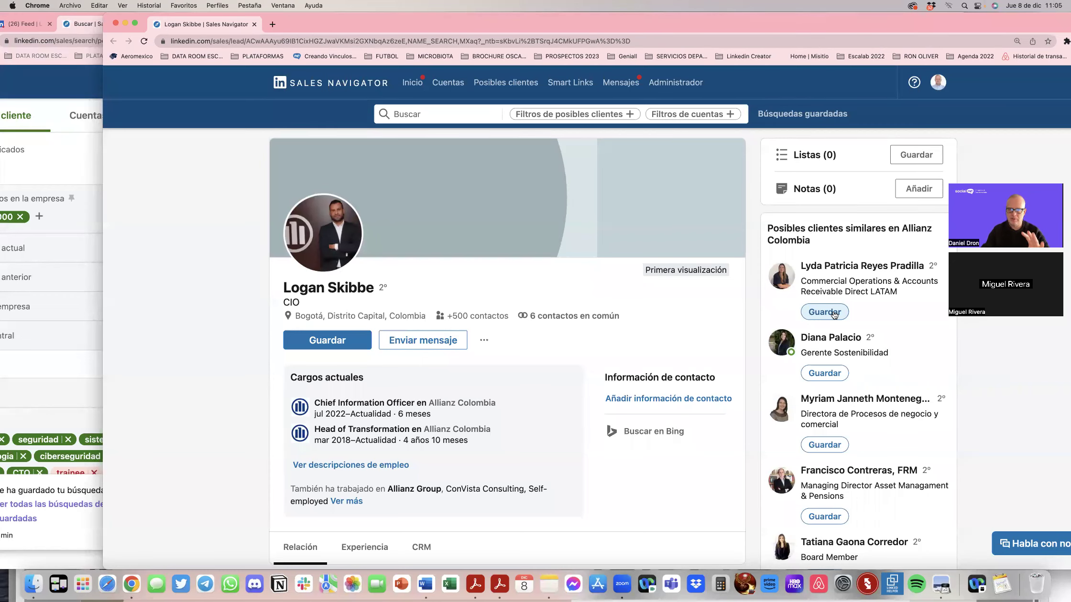
scroll(834, 313, "down", 15)
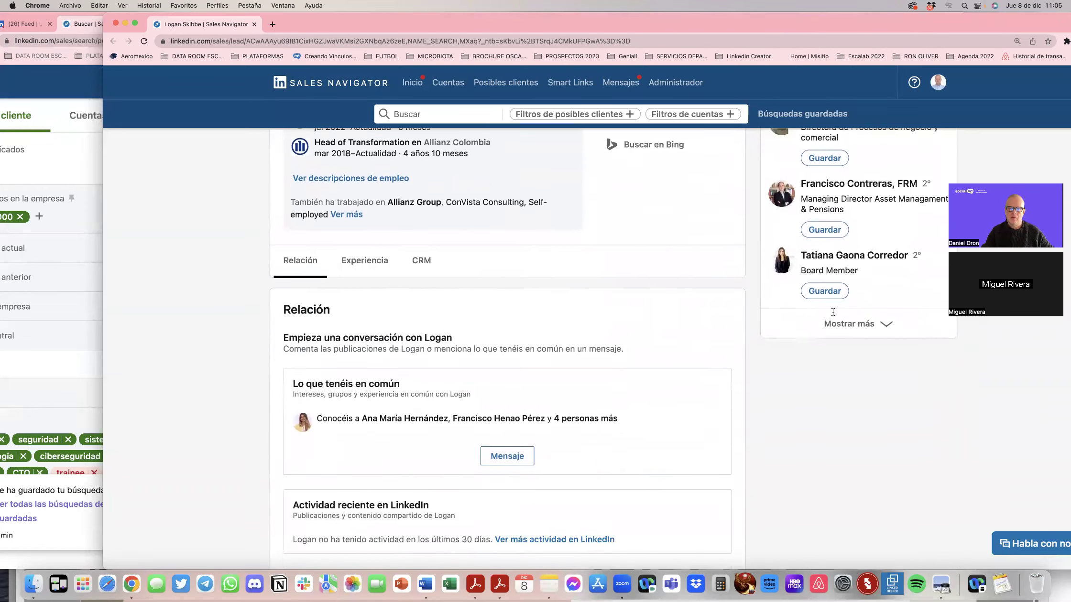
scroll(832, 315, "down", 7)
scroll(833, 314, "up", 4)
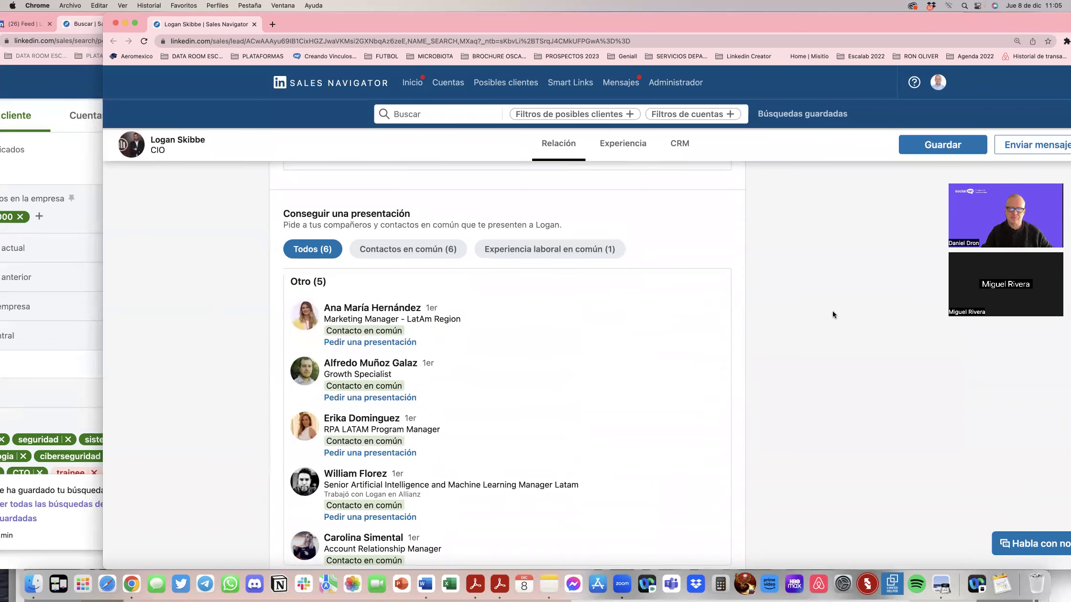
scroll(833, 315, "down", 1)
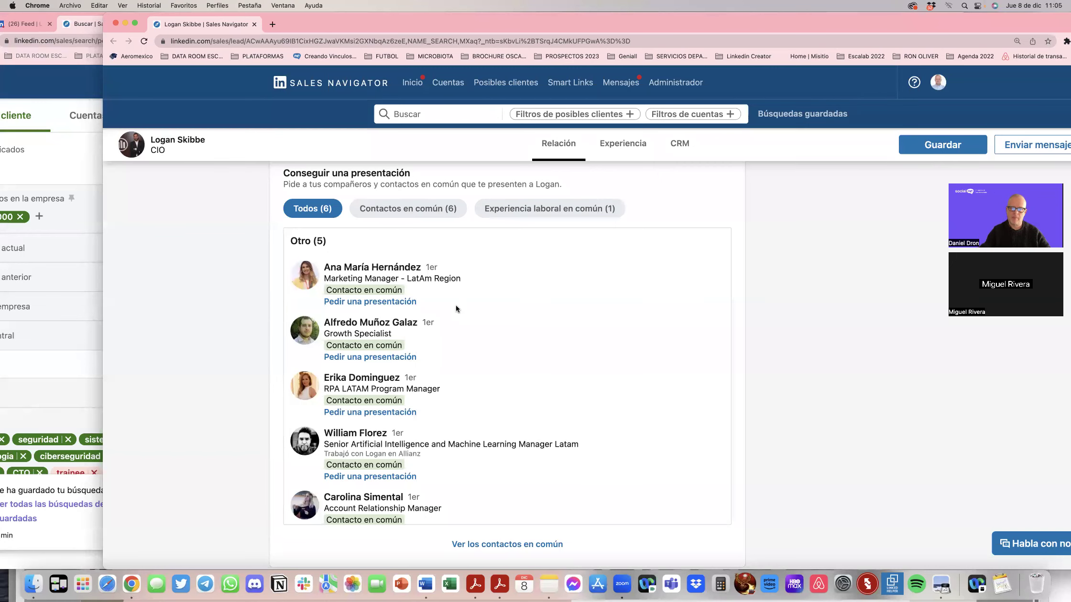
scroll(474, 355, "down", 2)
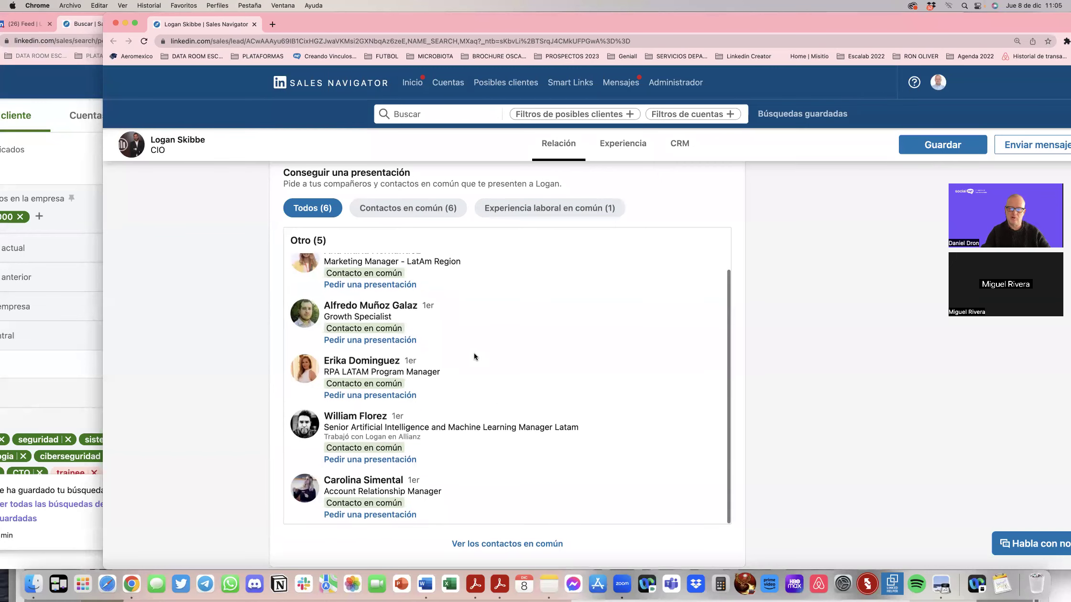
Step: Review the CIO's work experience, education, interests and CRM section on the profile
scroll(765, 387, "down", 15)
scroll(766, 387, "down", 5)
scroll(765, 387, "up", 8)
scroll(765, 388, "down", 6)
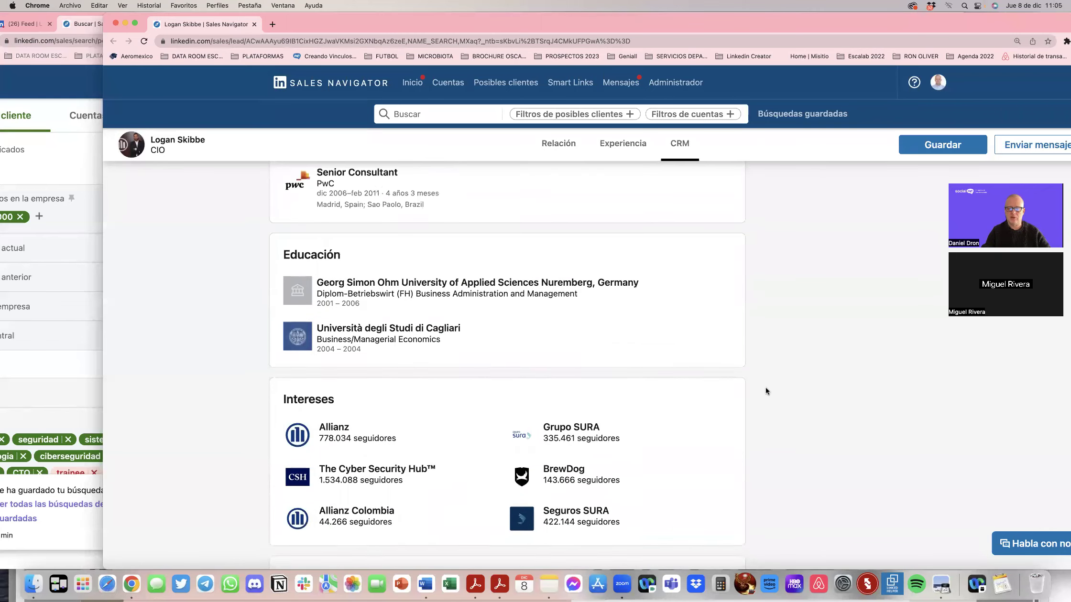
scroll(766, 388, "down", 3)
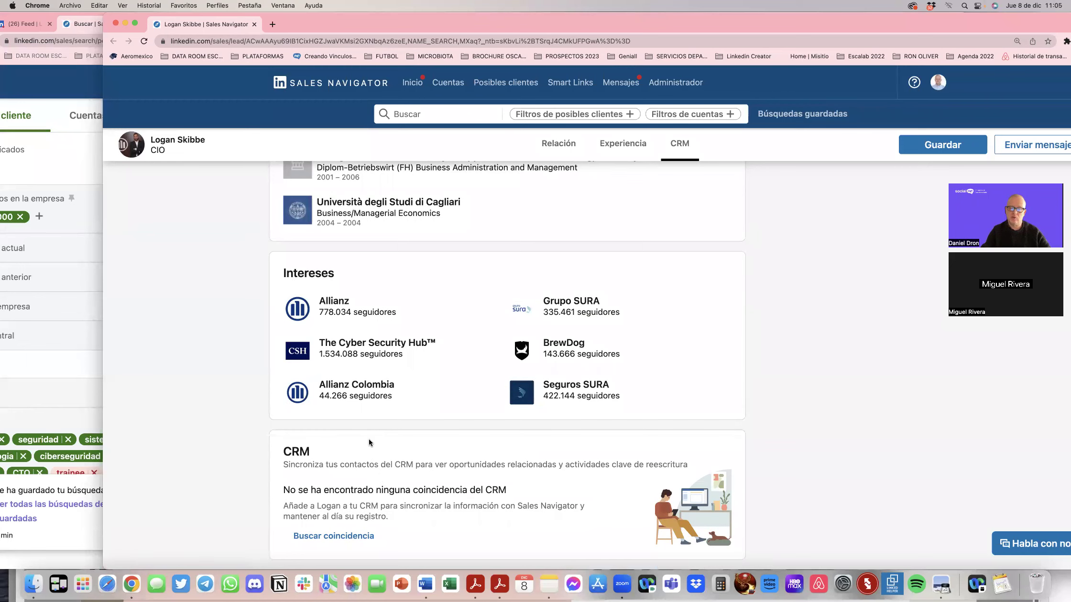
scroll(369, 442, "up", 10)
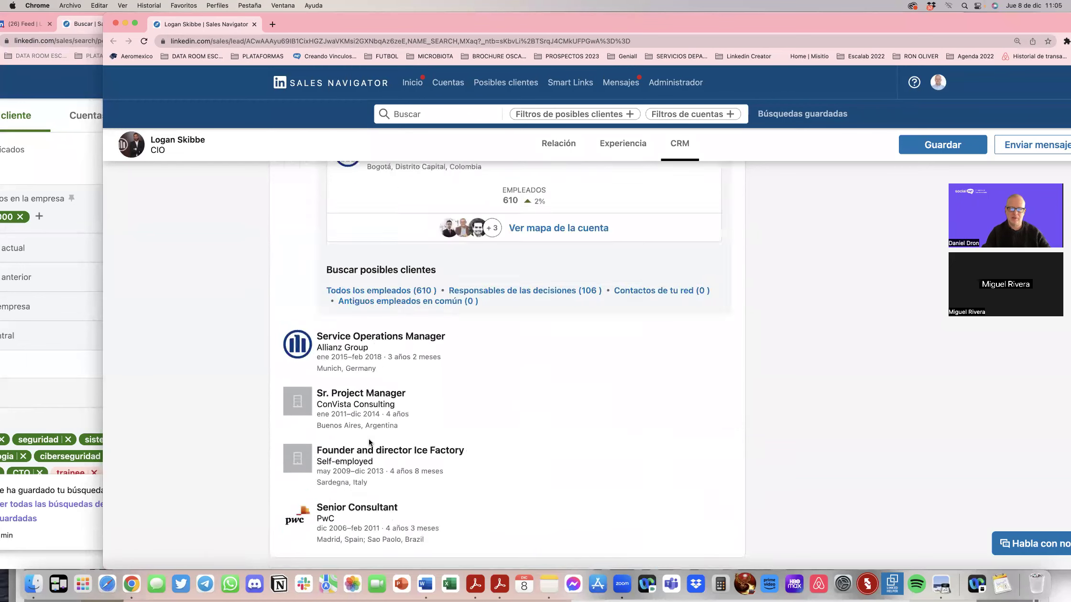
scroll(369, 439, "up", 10)
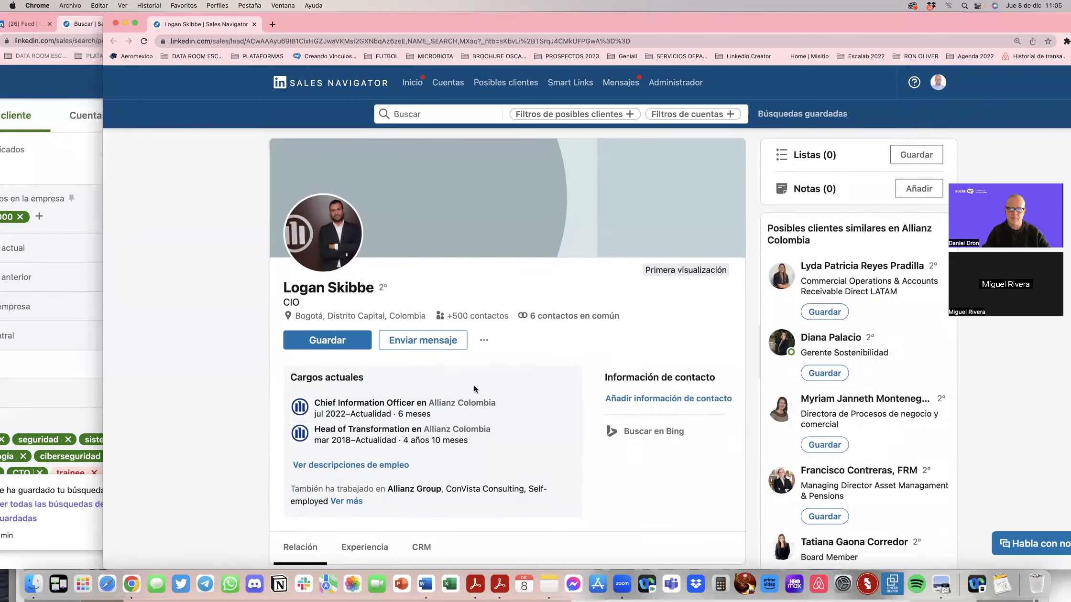
Step: Open the Allianz Colombia account page from the CIO's experience section and place its window beside the lead search
scroll(386, 373, "down", 10)
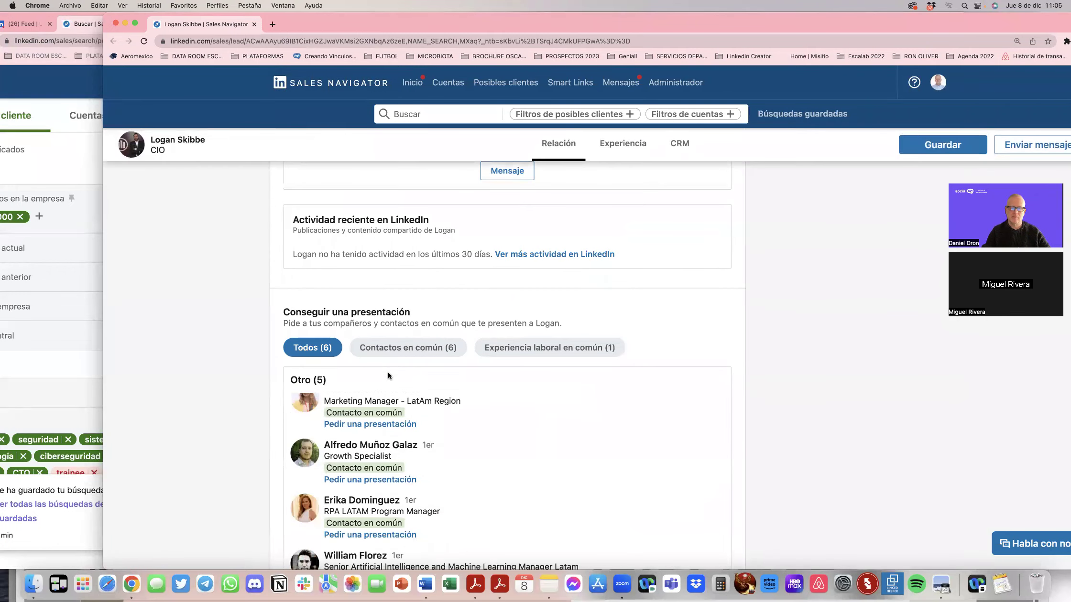
scroll(387, 372, "down", 8)
mouse_move(296, 354)
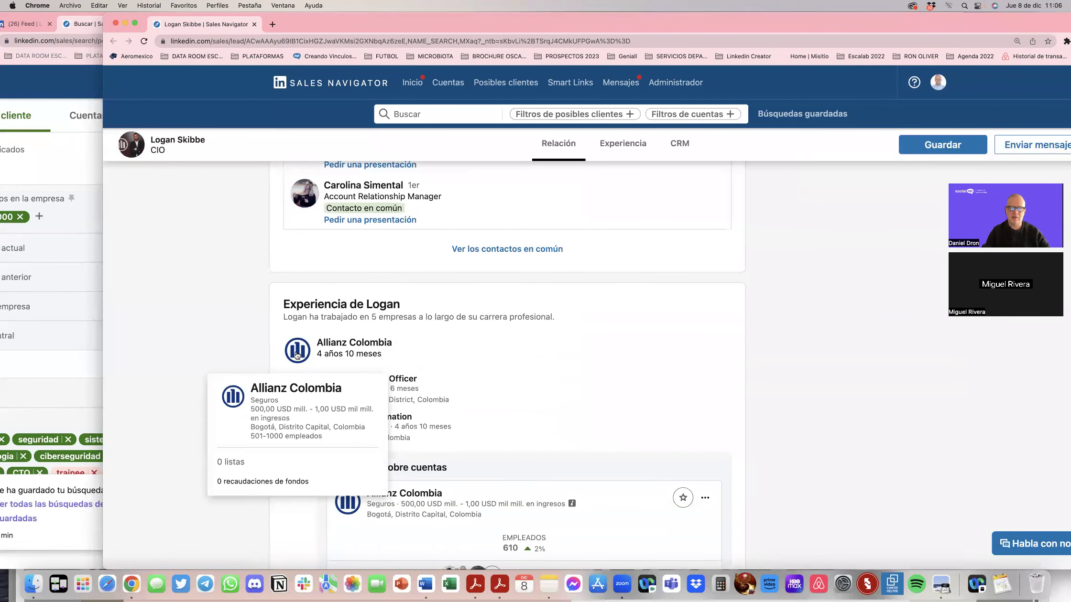
left_click(296, 353)
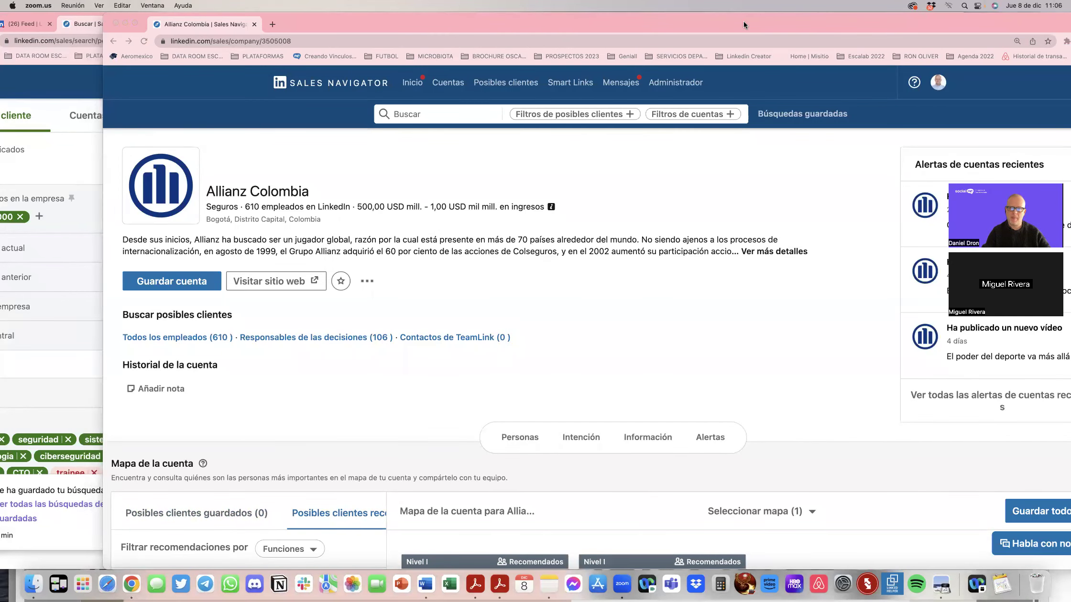
left_click_drag(882, 19, 955, 16)
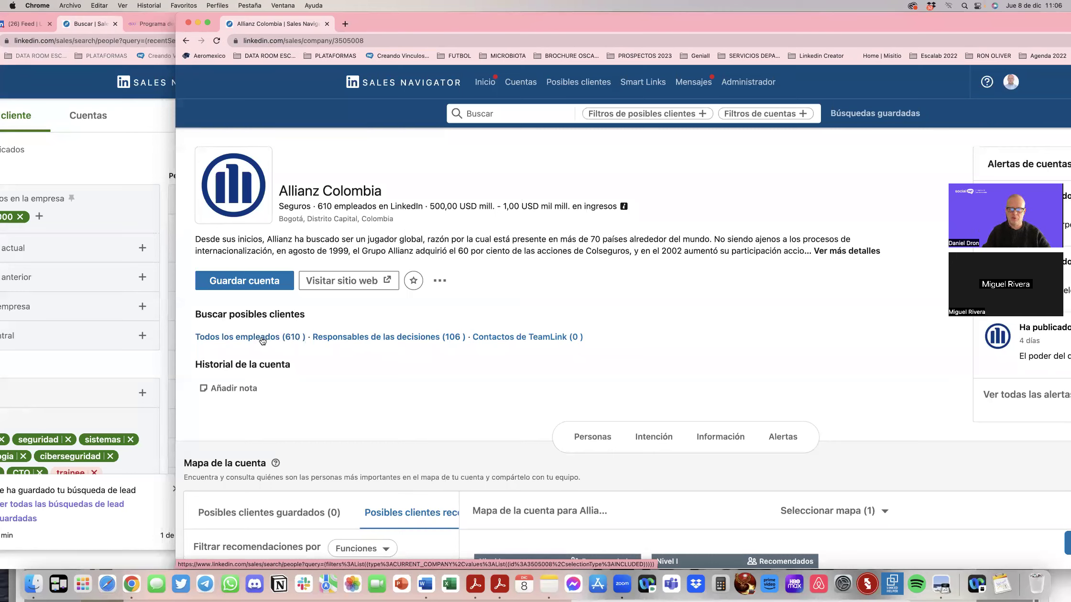
Step: View Allianz Colombia's decision makers (Responsables de las decisiones) in a separate window, and close that window after reviewing the list
right_click(356, 339)
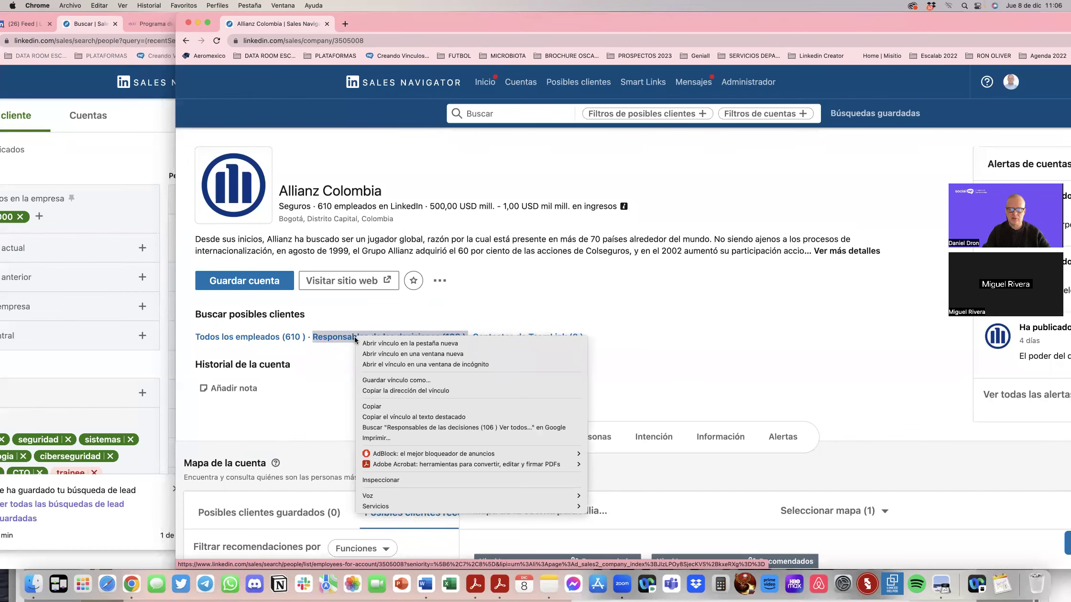
left_click(358, 354)
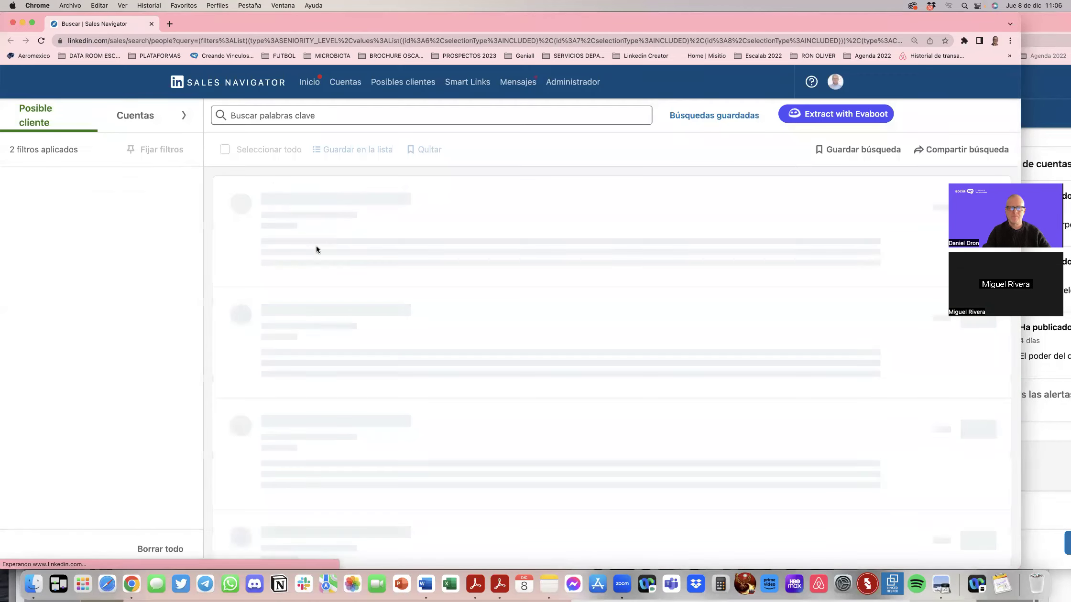
left_click_drag(190, 23, 303, 58)
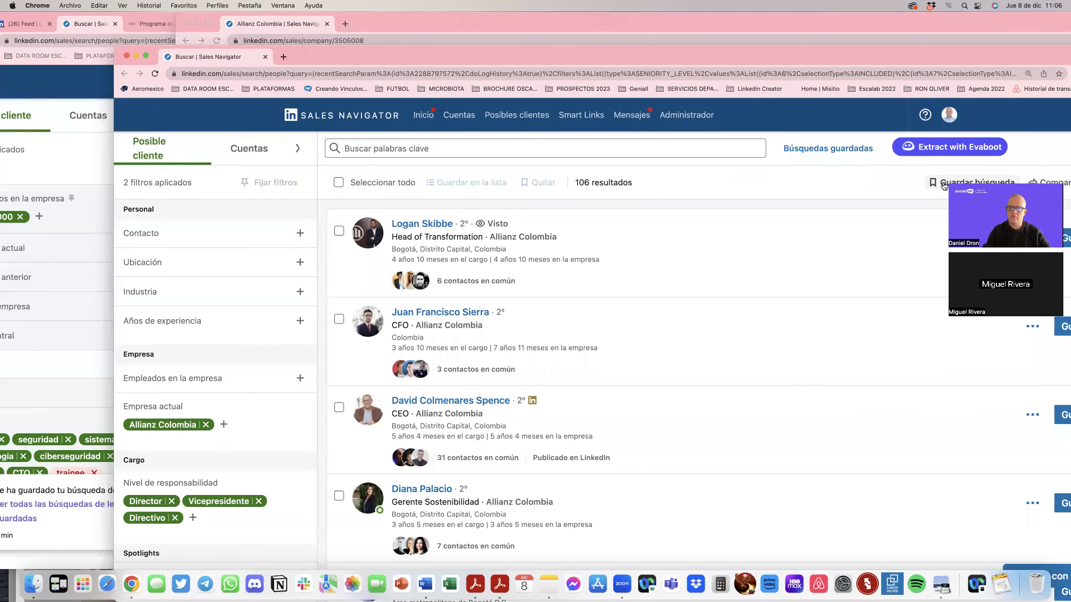
left_click_drag(865, 63, 998, 62)
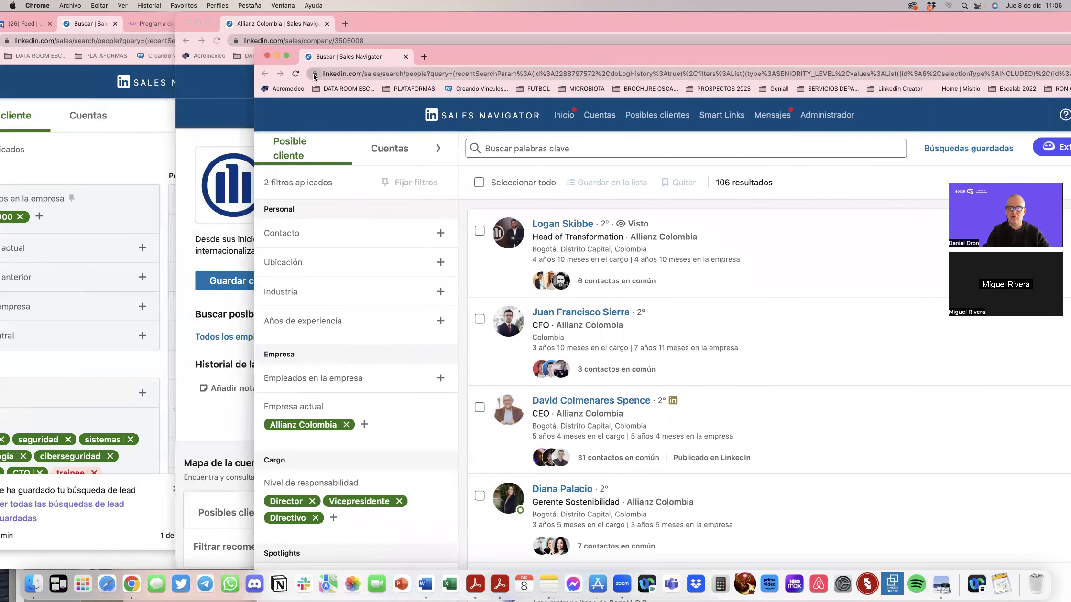
left_click(267, 56)
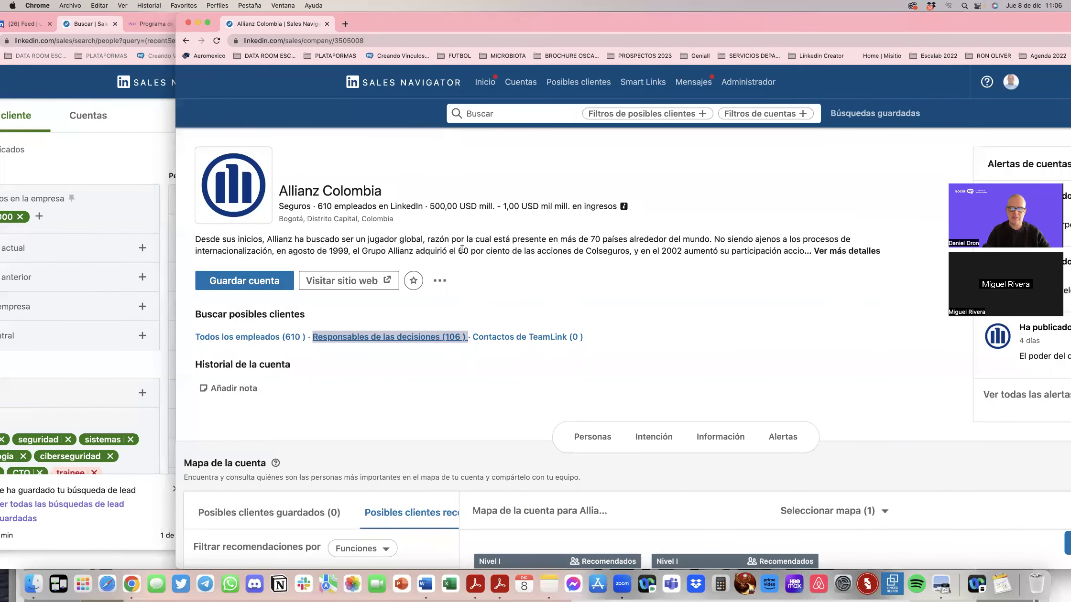
Step: Examine the Allianz Colombia account map, including the recommended leads and the people placed at levels I, II and III
scroll(464, 249, "down", 3)
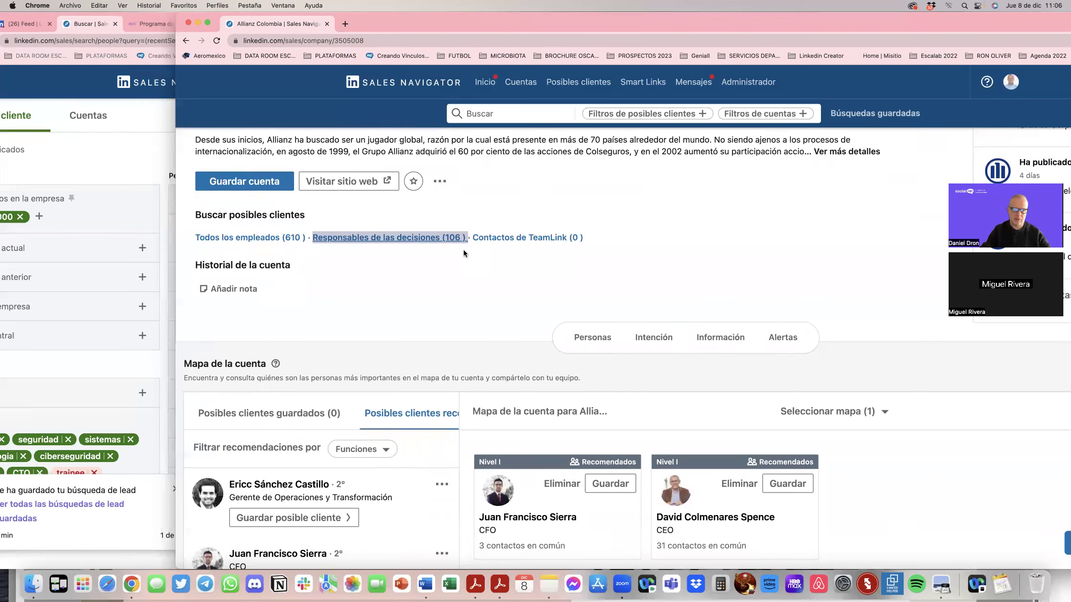
scroll(487, 286, "down", 5)
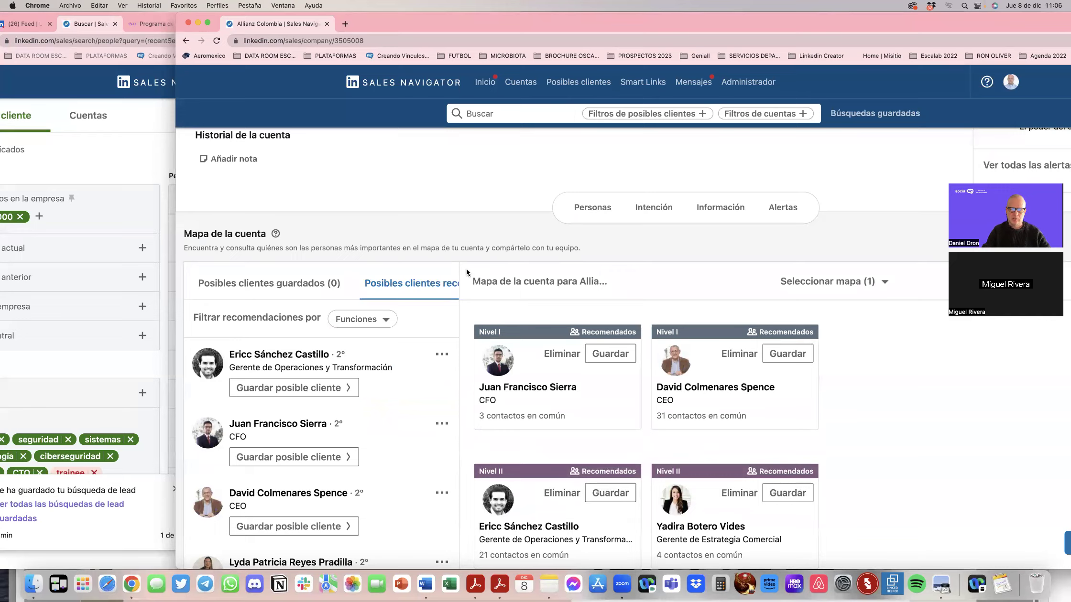
scroll(467, 273, "down", 2)
scroll(467, 272, "down", 2)
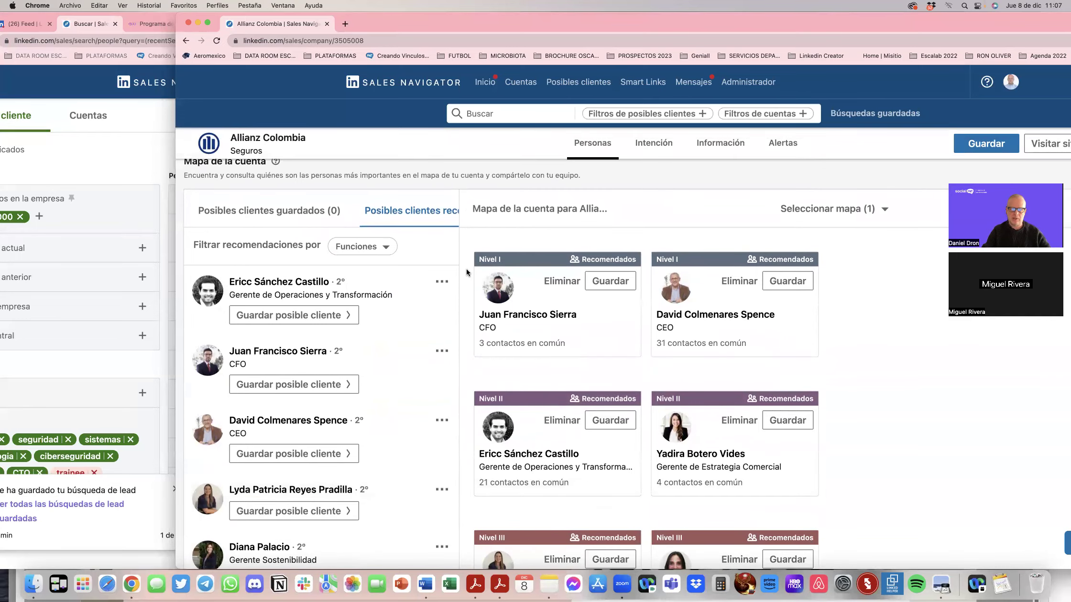
scroll(467, 272, "down", 2)
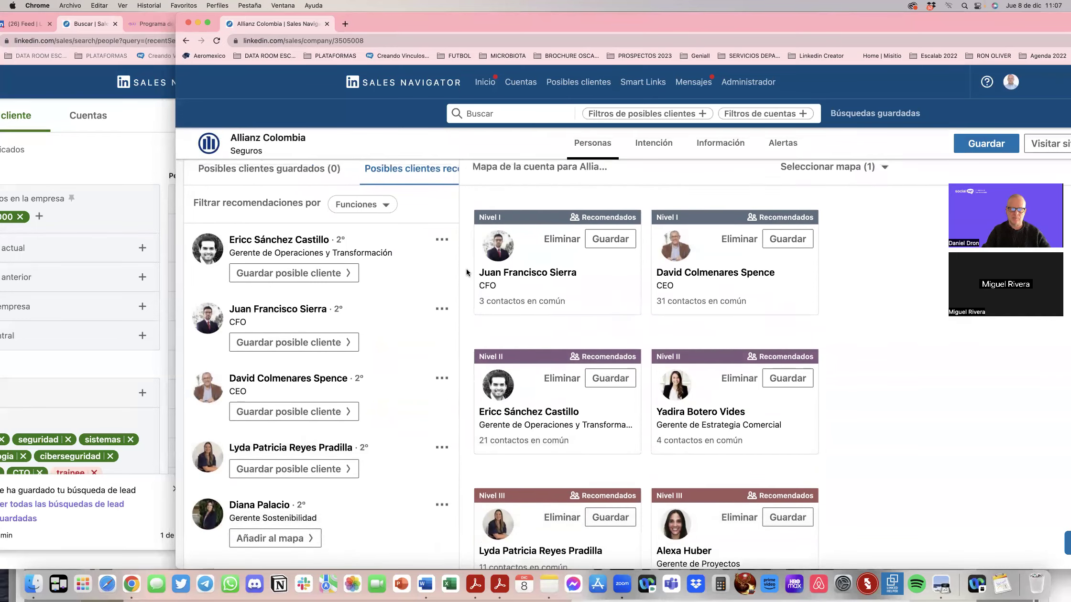
scroll(467, 273, "down", 1)
scroll(467, 273, "up", 2)
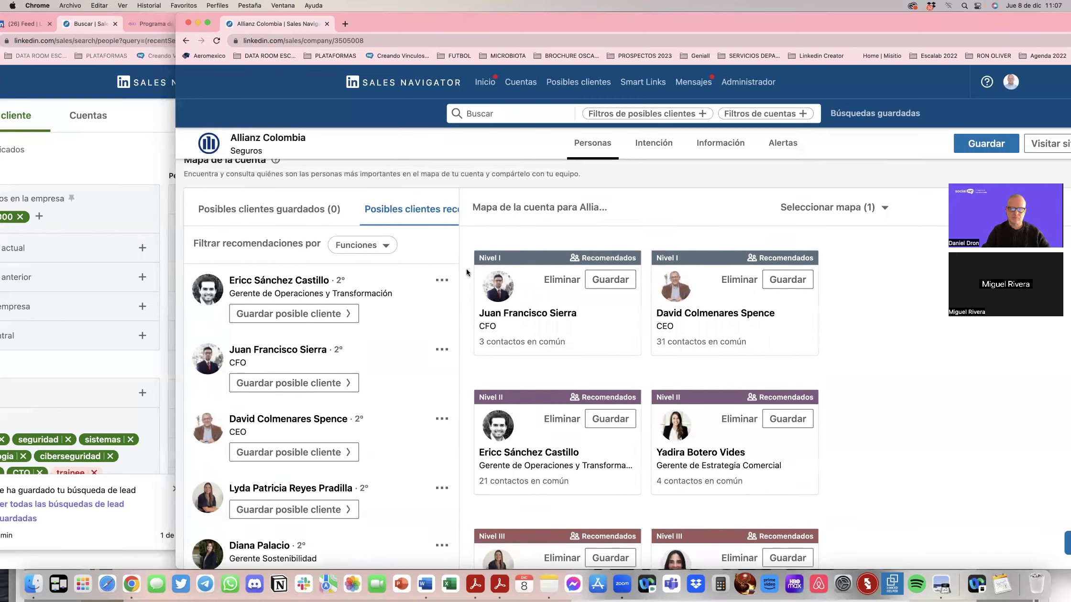
scroll(466, 269, "up", 2)
scroll(466, 269, "down", 1)
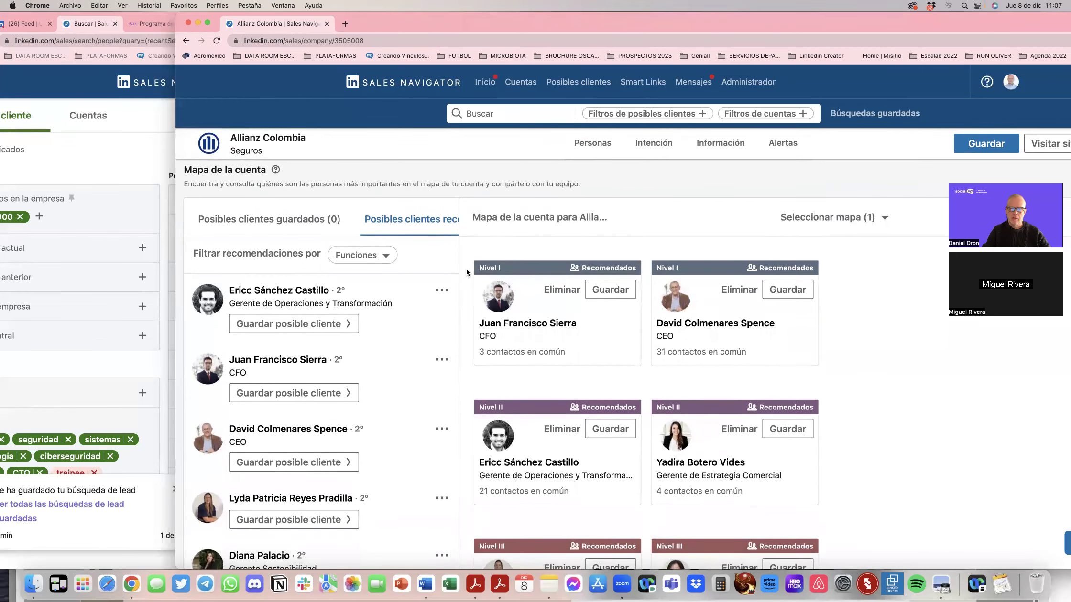
Step: Go back over Allianz Colombia's lead-search links and the roles assigned across the levels of its account map
scroll(467, 269, "up", 5)
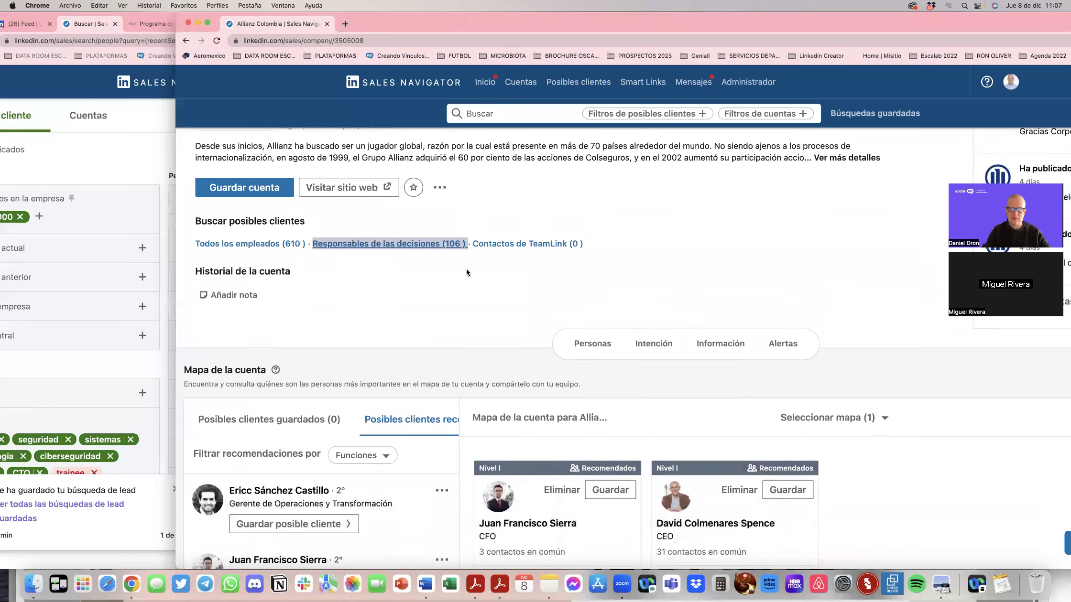
scroll(466, 269, "down", 6)
scroll(466, 272, "up", 1)
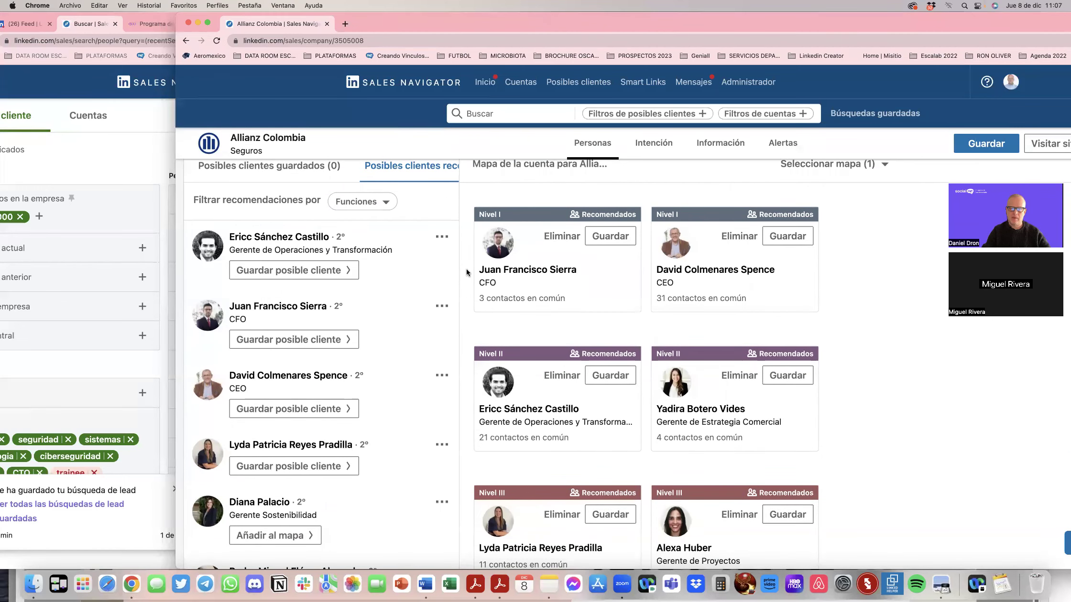
scroll(467, 262, "up", 1)
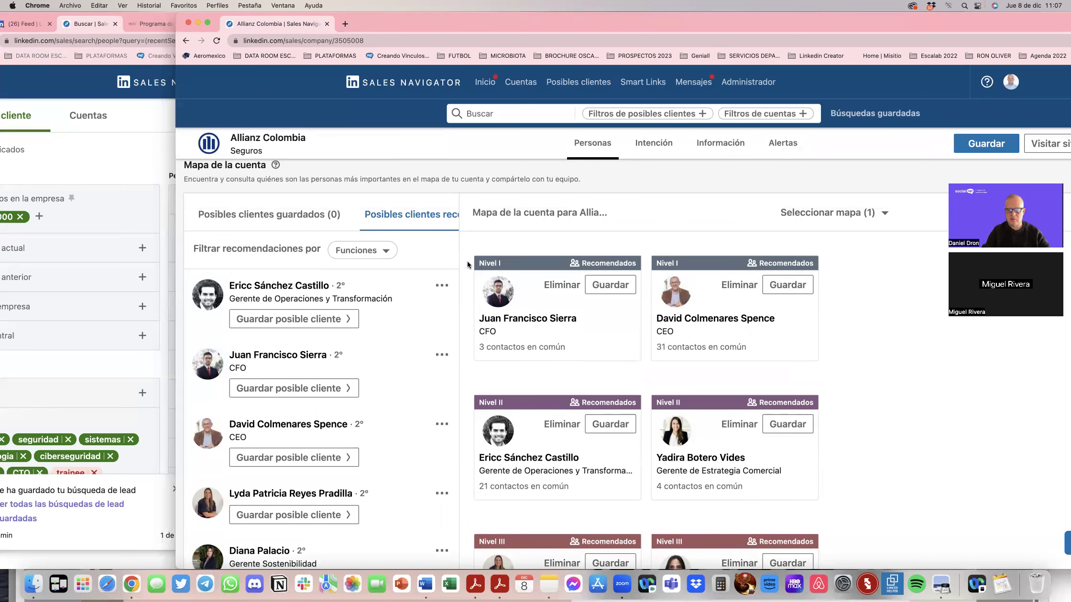
scroll(467, 262, "down", 1)
scroll(466, 261, "down", 1)
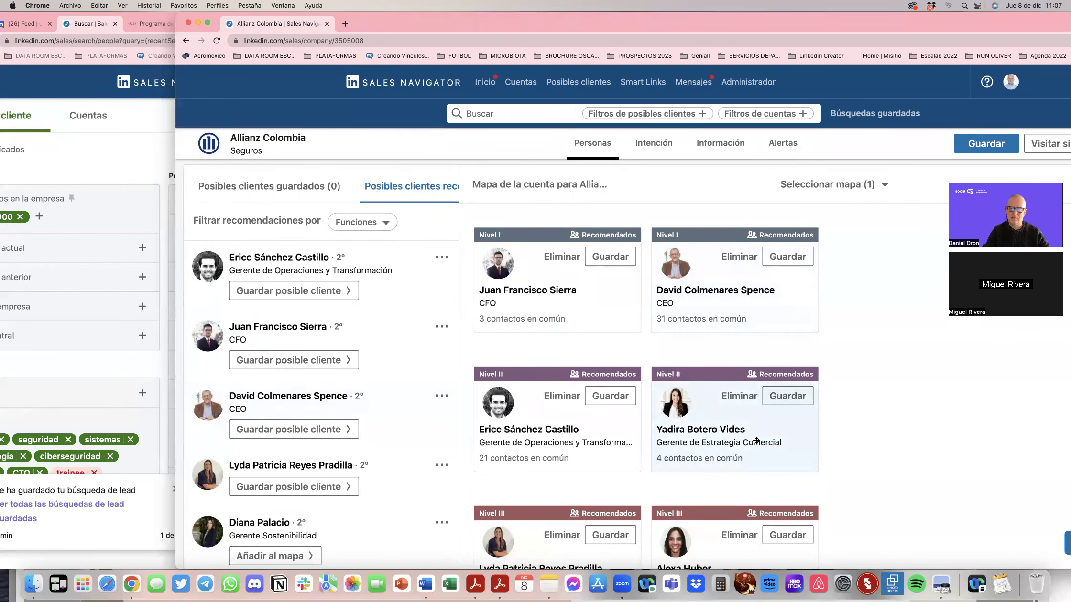
scroll(756, 440, "down", 1)
scroll(756, 440, "down", 2)
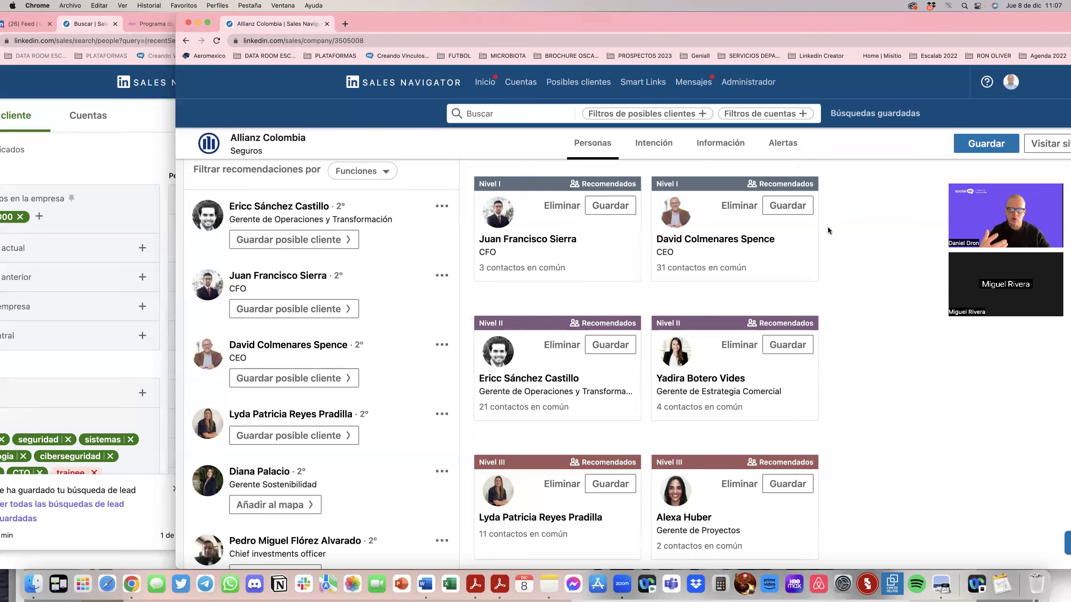
Step: Review Allianz Colombia's purchase intent, employee growth information, similar companies and account alerts
scroll(828, 230, "down", 10)
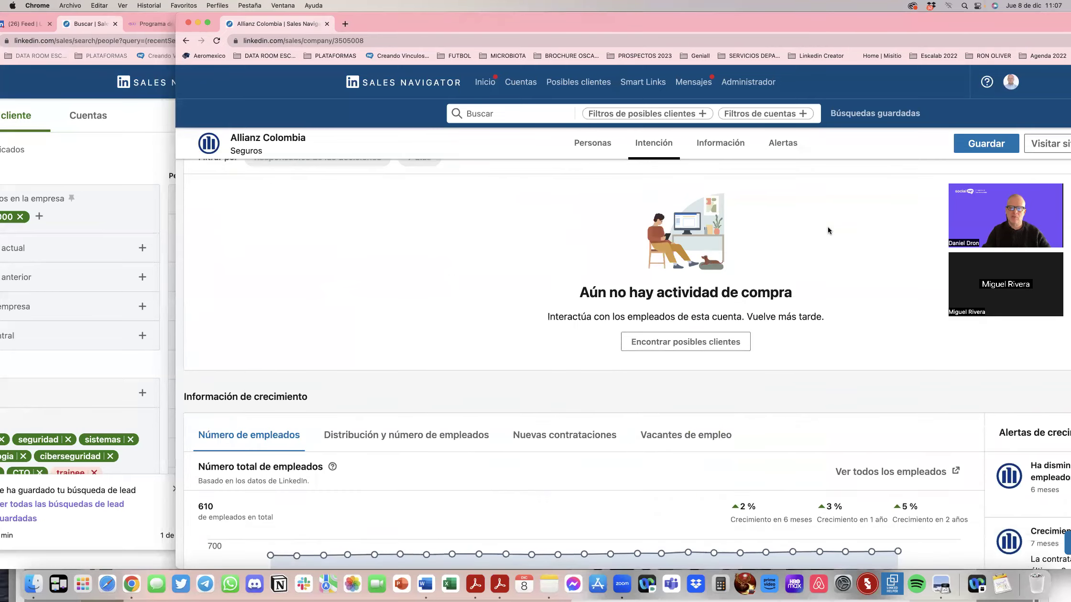
scroll(827, 227, "down", 5)
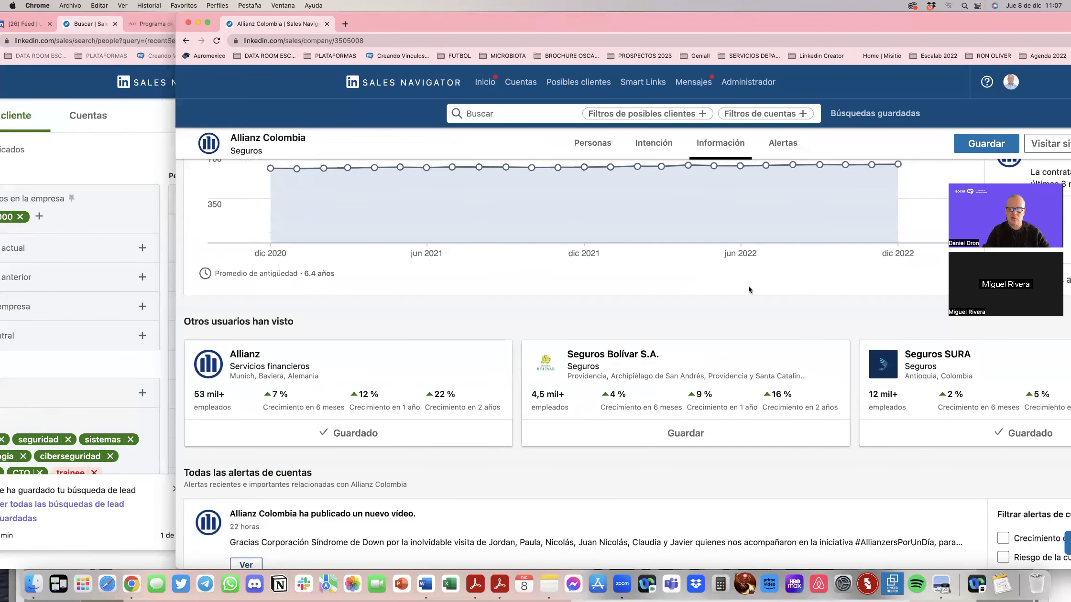
scroll(730, 305, "down", 2)
scroll(731, 306, "down", 4)
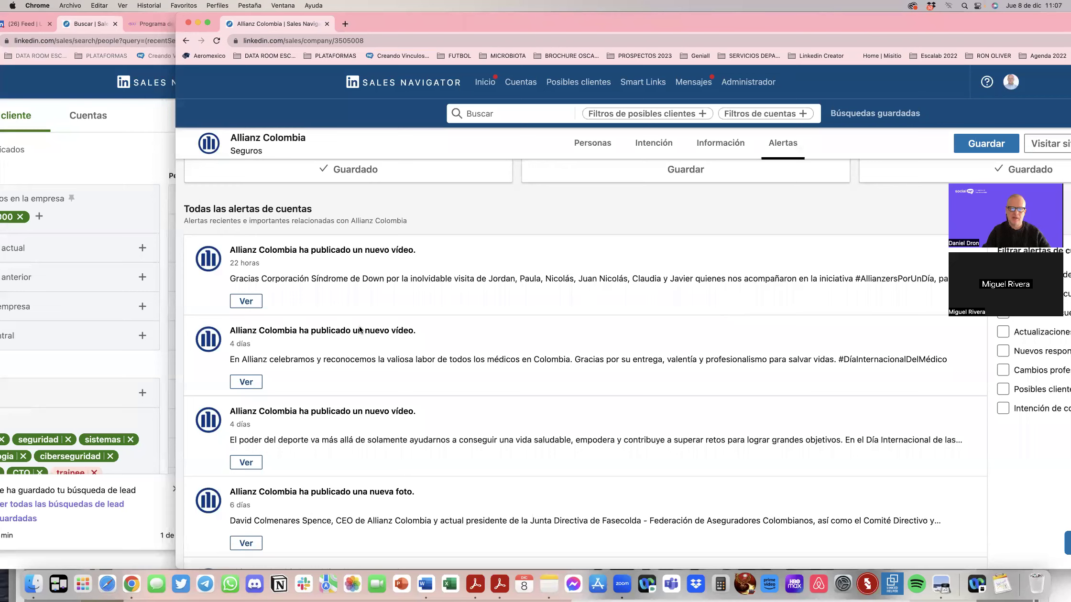
Step: View the details of Allianz Colombia's newest video alert with its window moved into view, and close the details
left_click(252, 301)
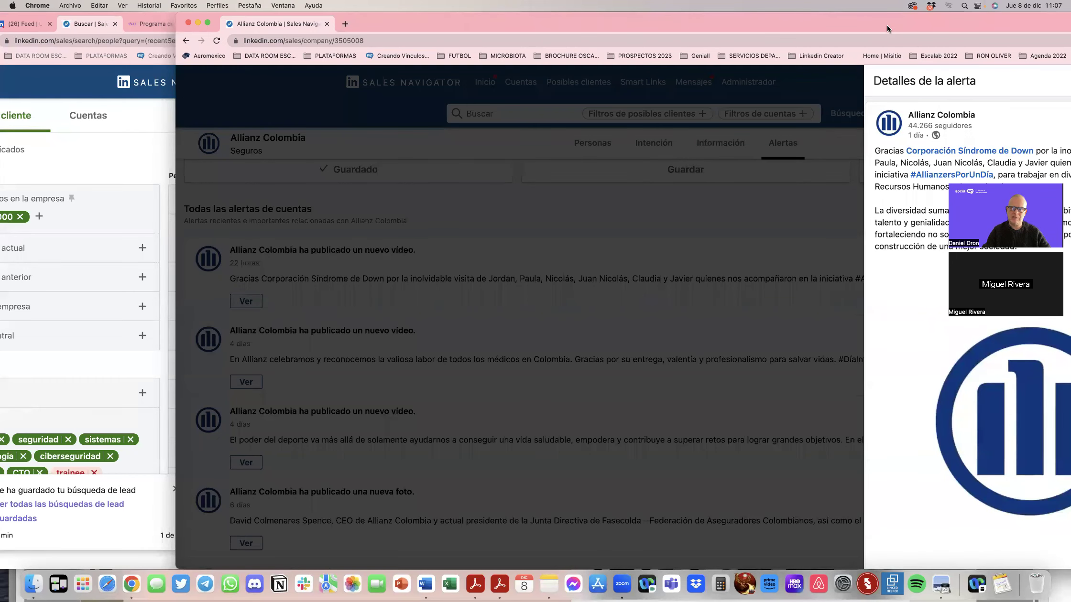
left_click_drag(887, 25, 773, 25)
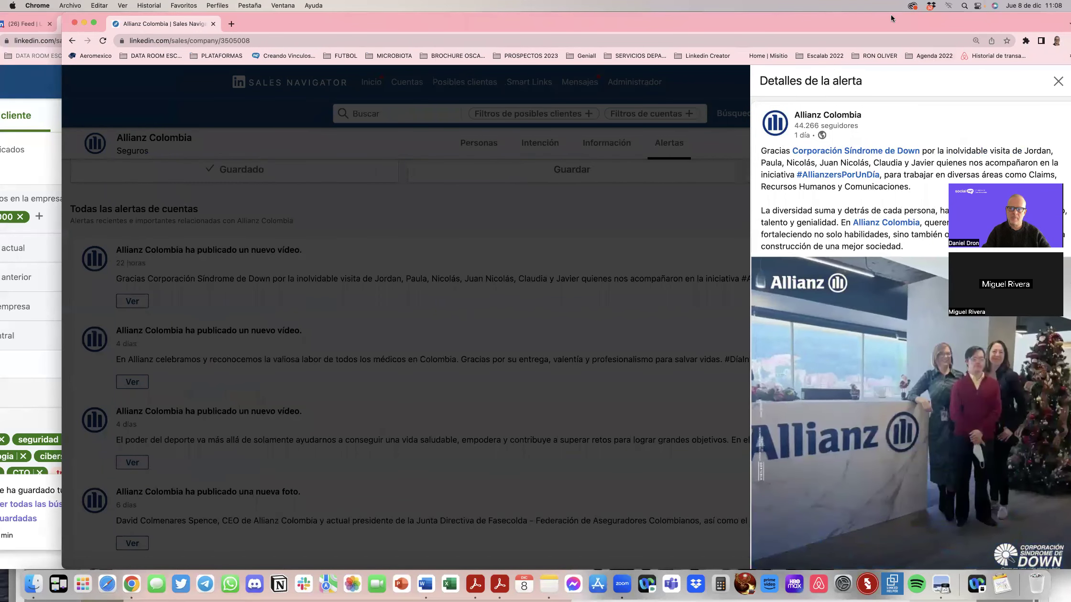
left_click_drag(890, 19, 988, 36)
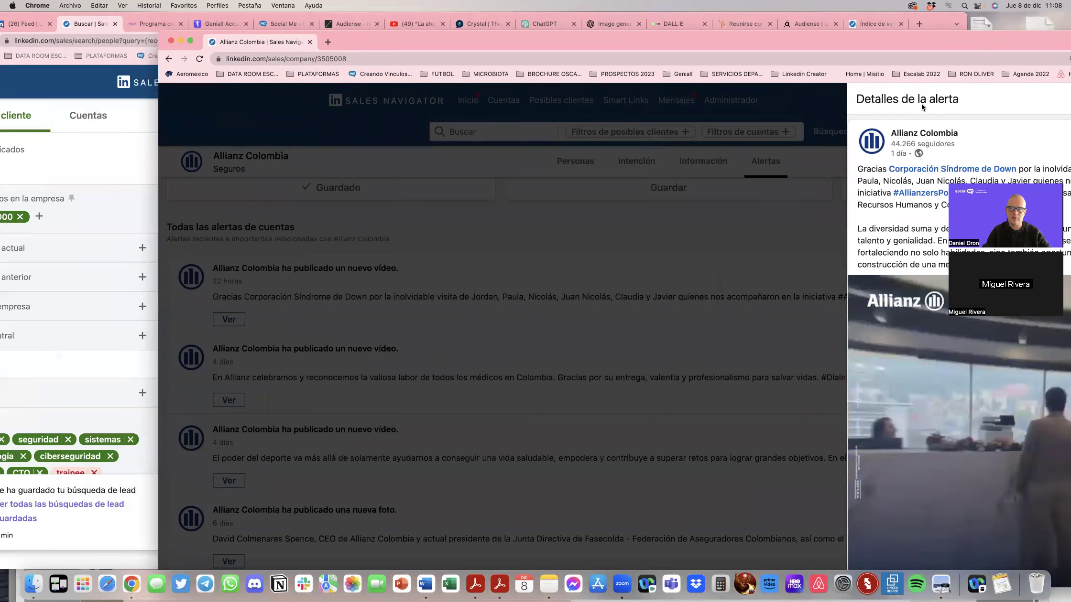
left_click_drag(909, 36, 819, 37)
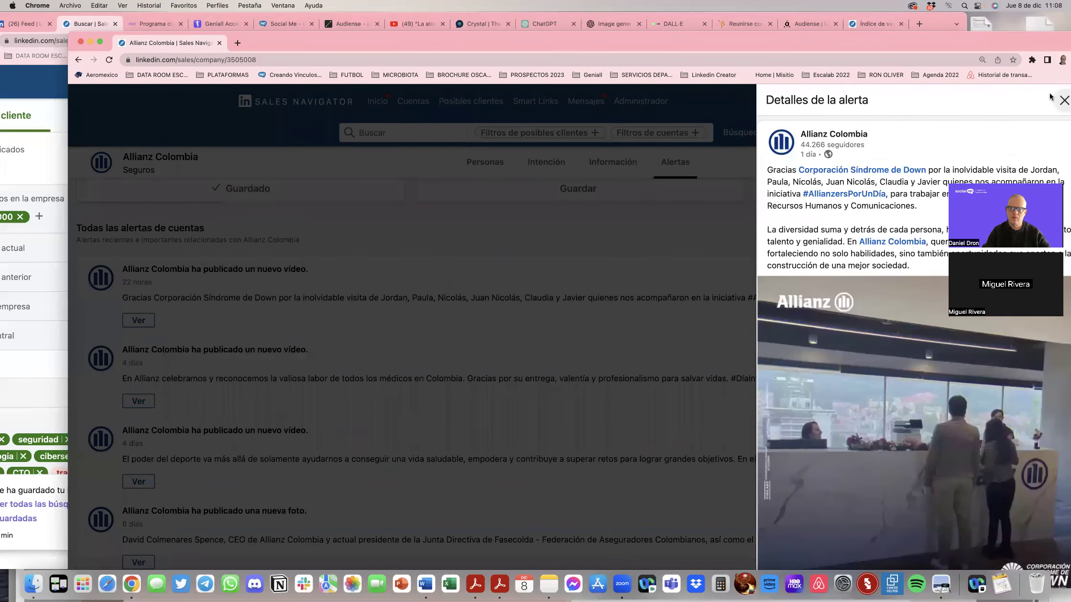
left_click(1064, 100)
left_click_drag(918, 37, 1006, 44)
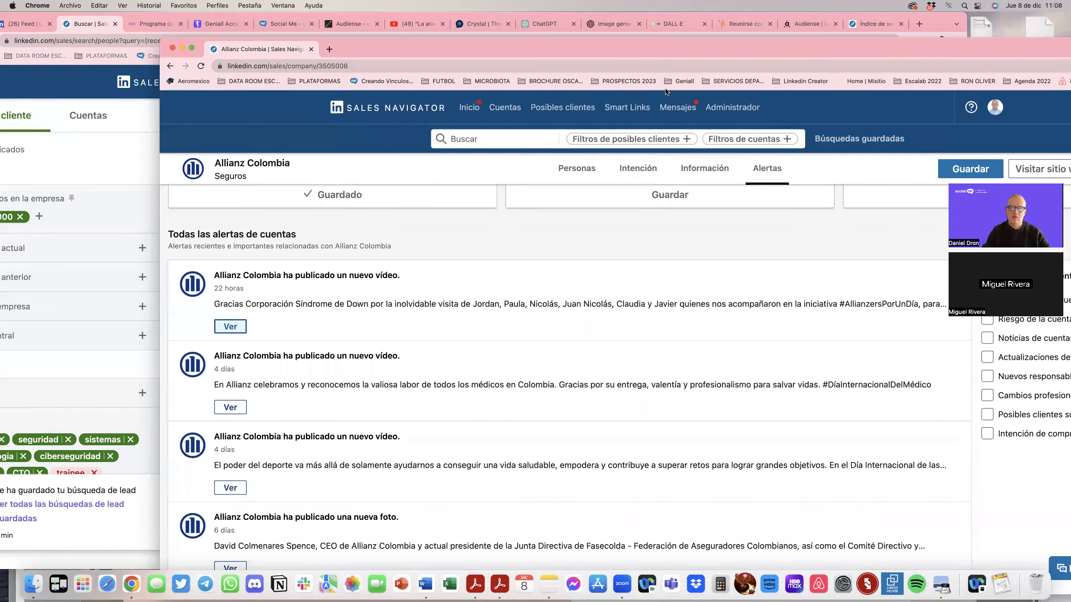
Step: Start a new search from the account page and switch it to the account filters (Cuentas)
left_click(622, 140)
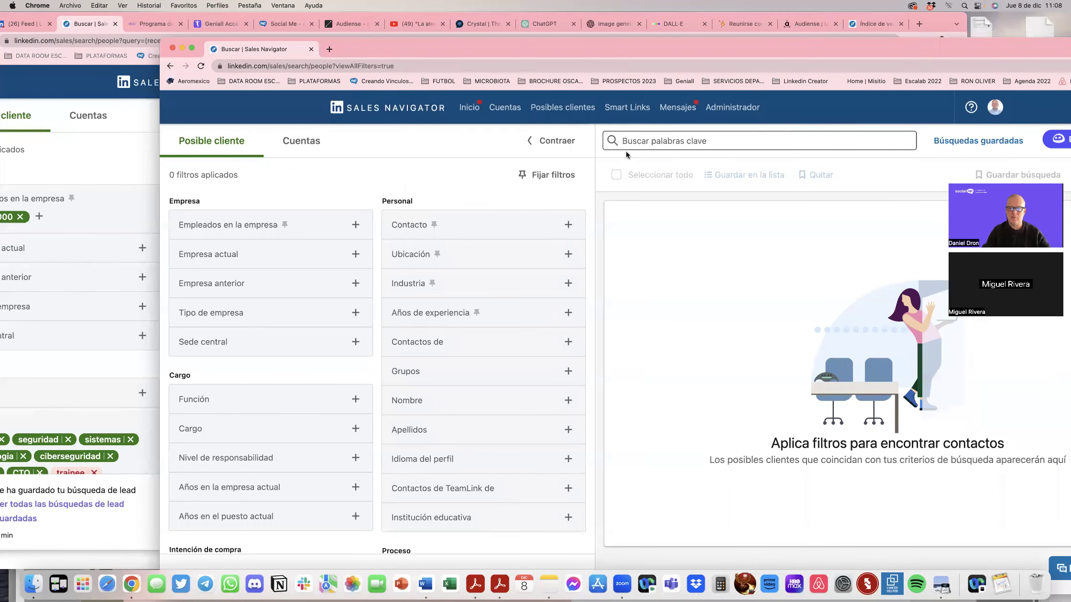
left_click(288, 141)
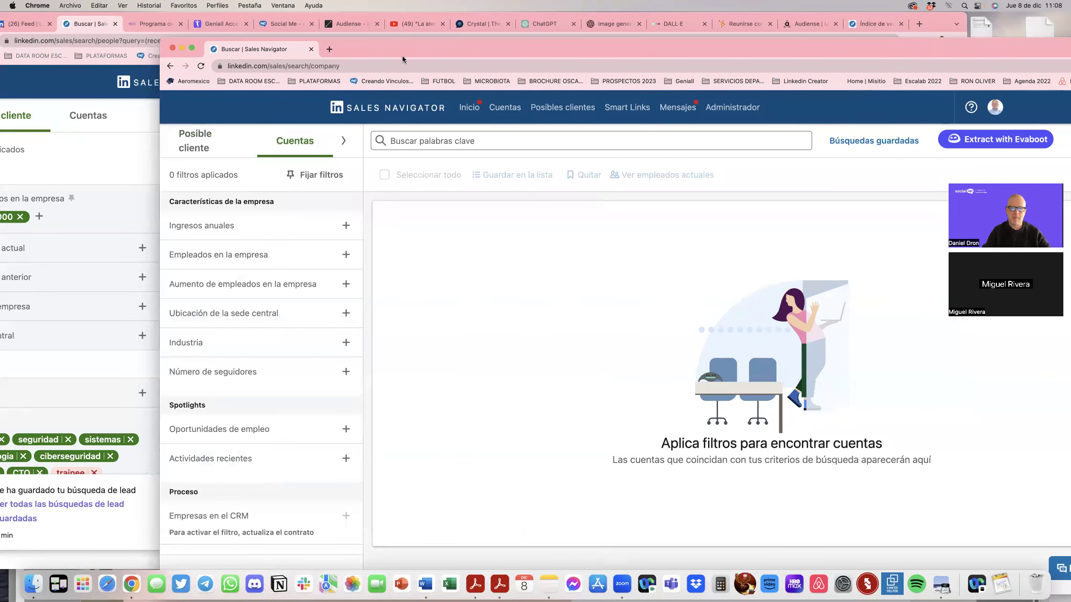
left_click_drag(394, 50, 444, 46)
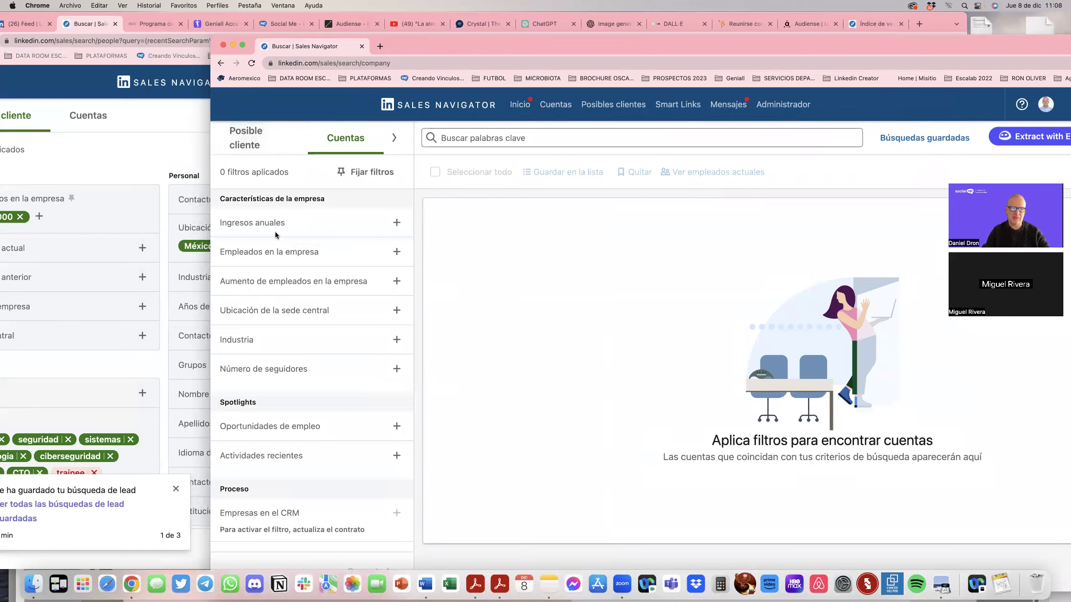
Step: Try the industry filter of the account search with fintech and Banca, and remove the applied industry
left_click(255, 340)
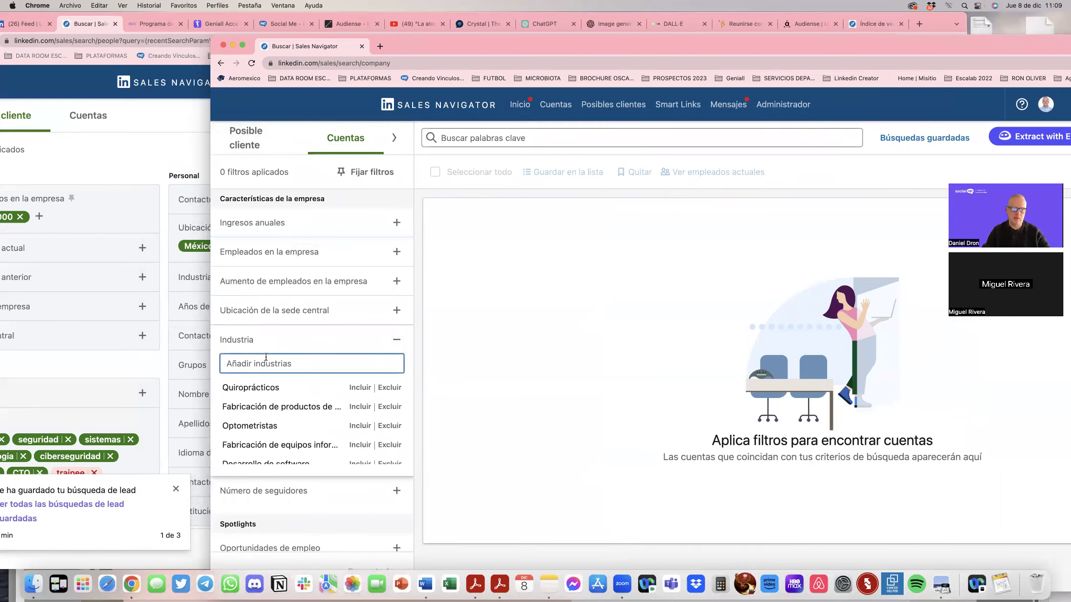
type("fintech")
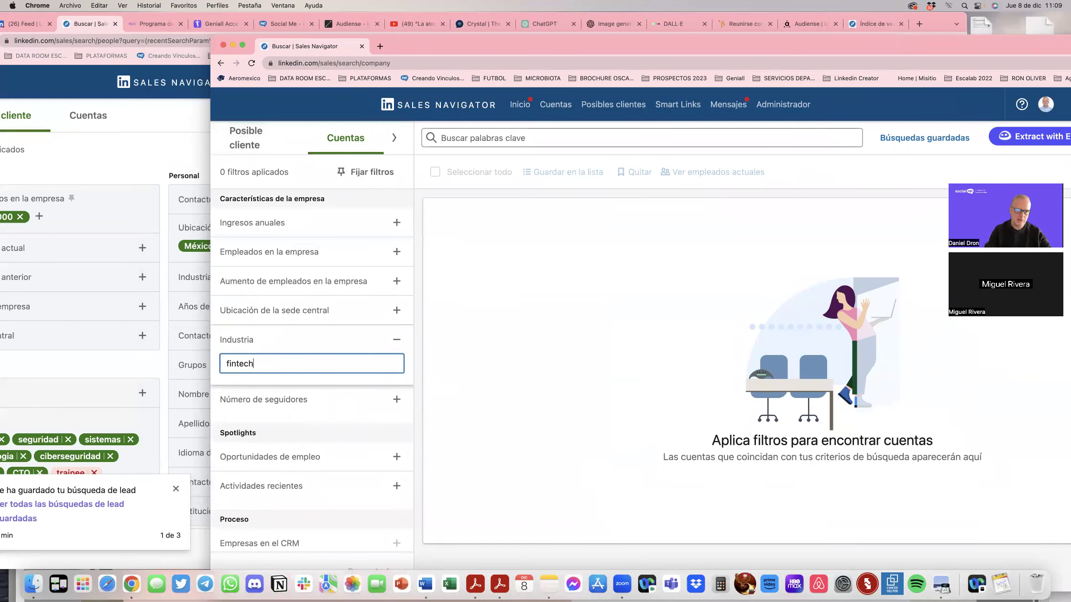
key("BackSpace")
key("BackSpace")
key("BackSpace")
key("BackSpace")
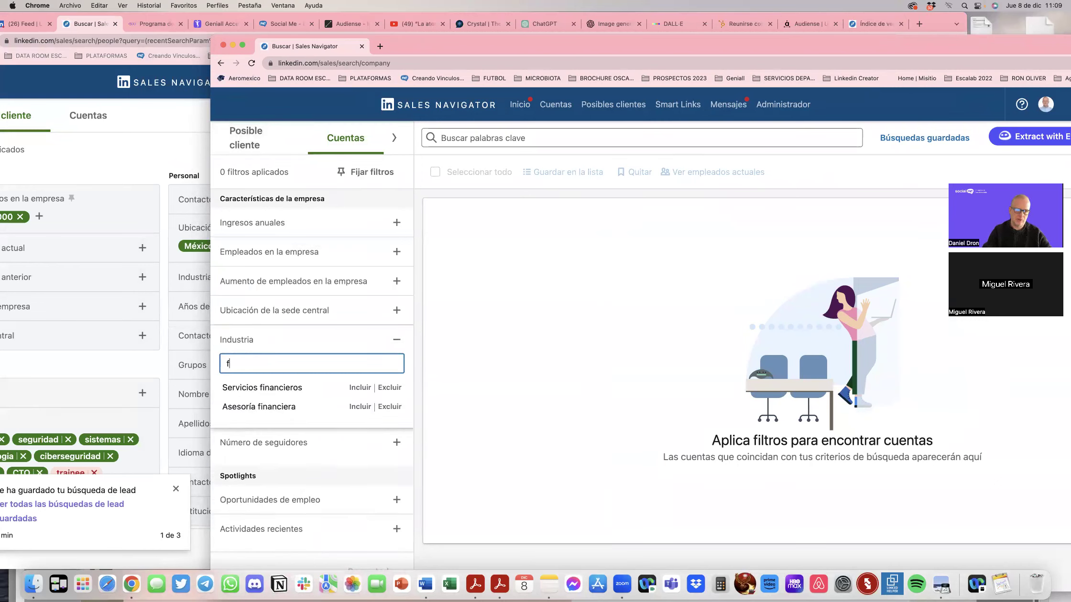
type("banca")
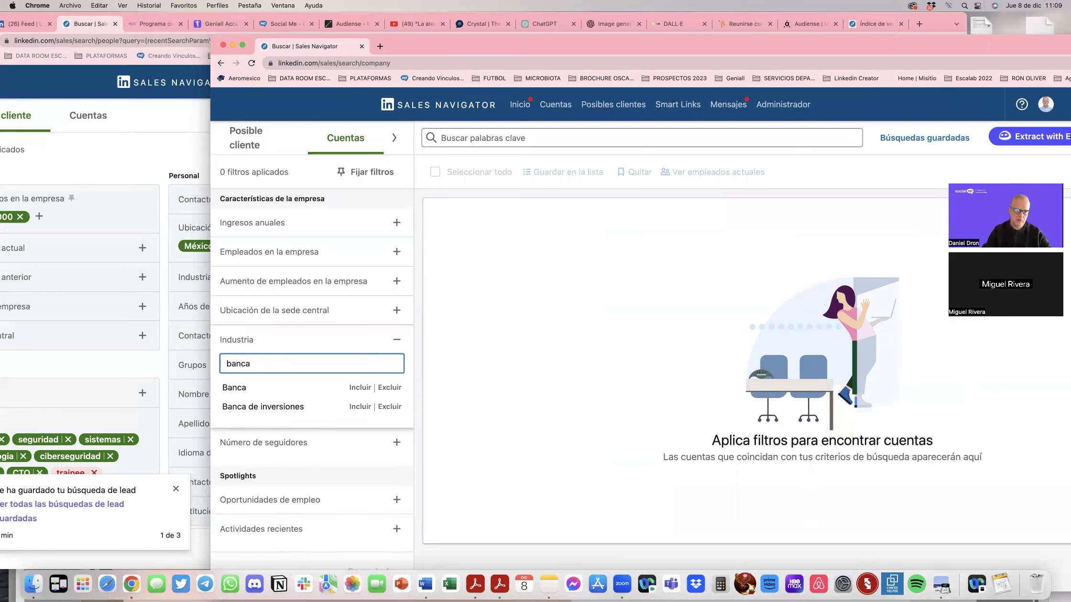
left_click(263, 387)
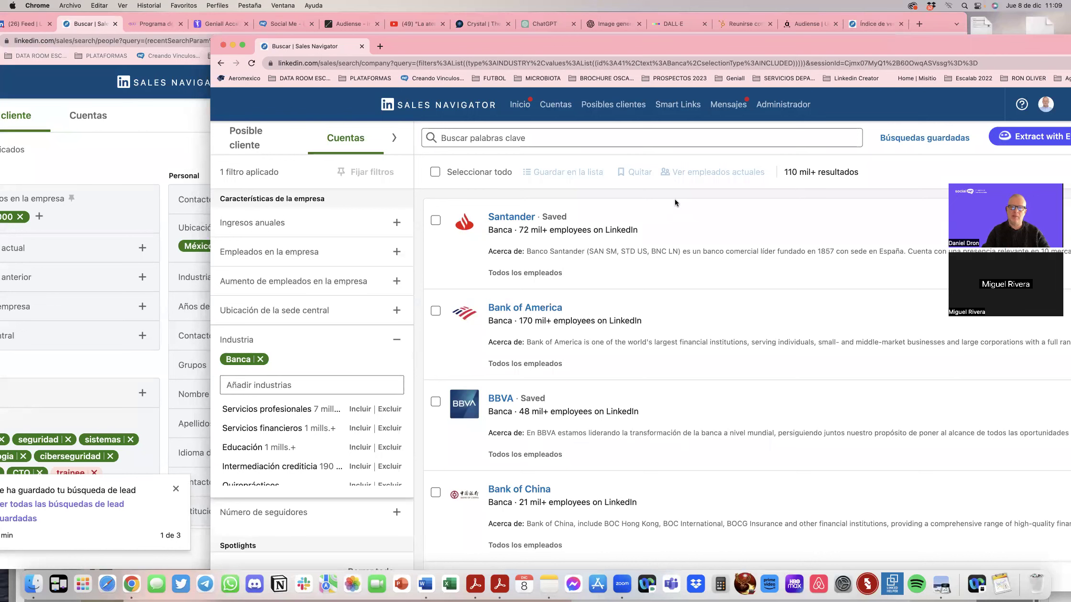
left_click(260, 359)
Step: Switch to the lead search (Posible cliente) and open its current company filter (Empresa actual)
left_click(241, 137)
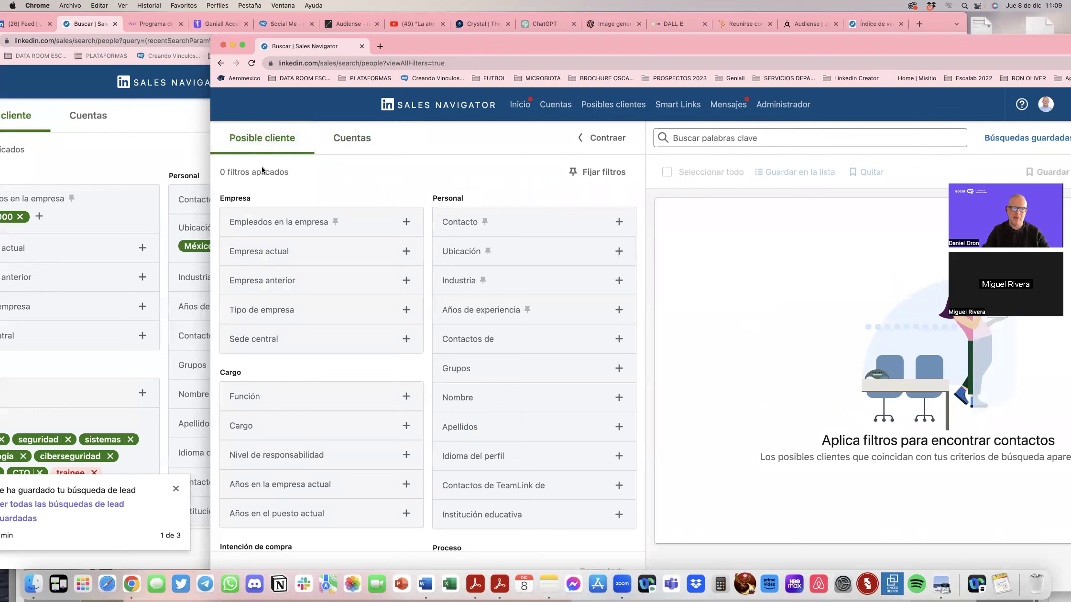
left_click(281, 253)
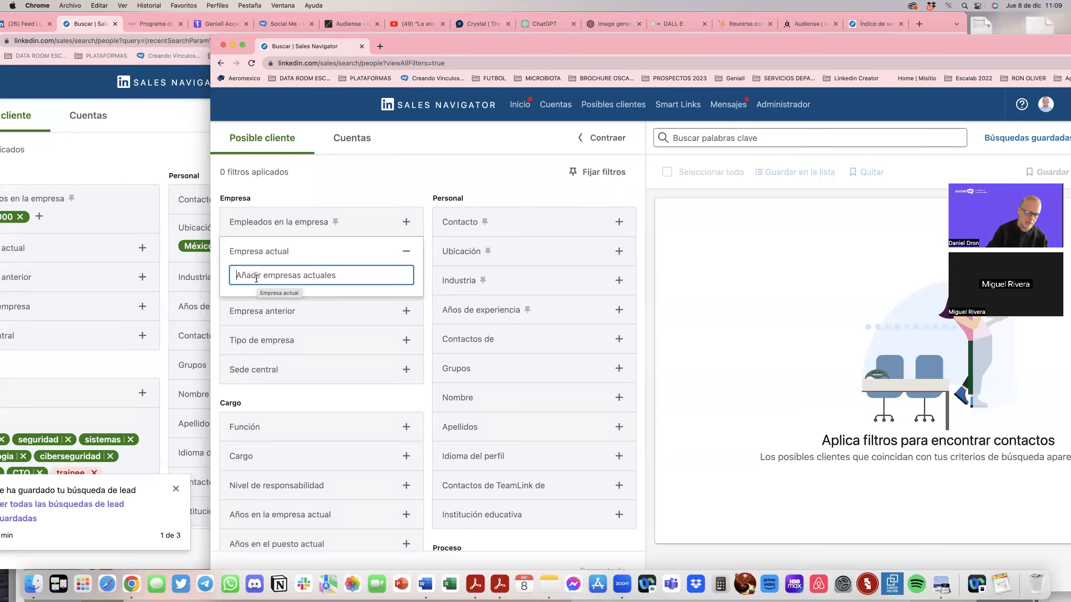
type("Uala")
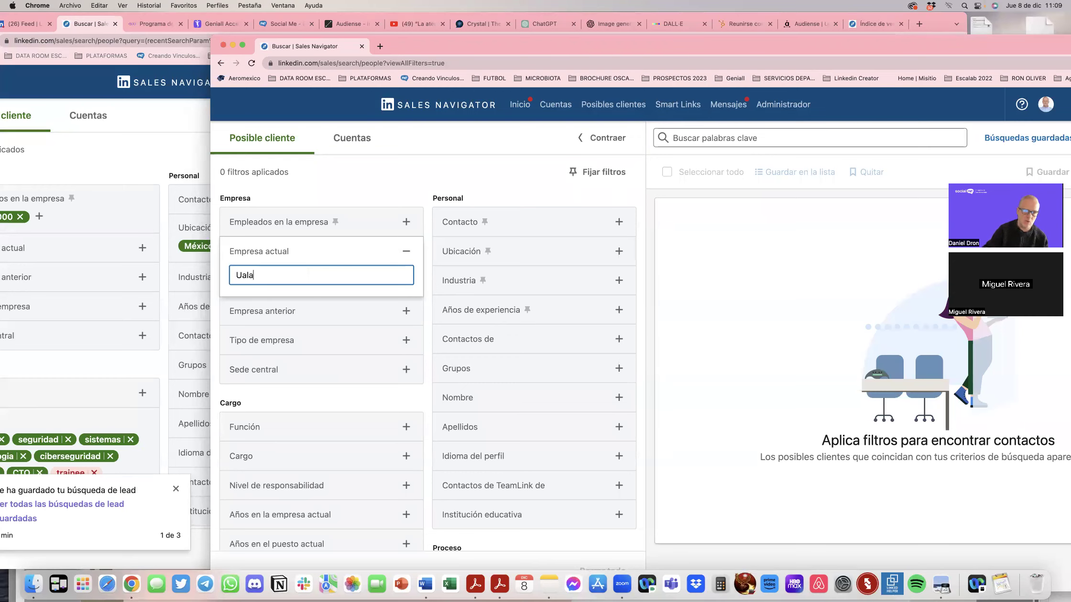
key("Return")
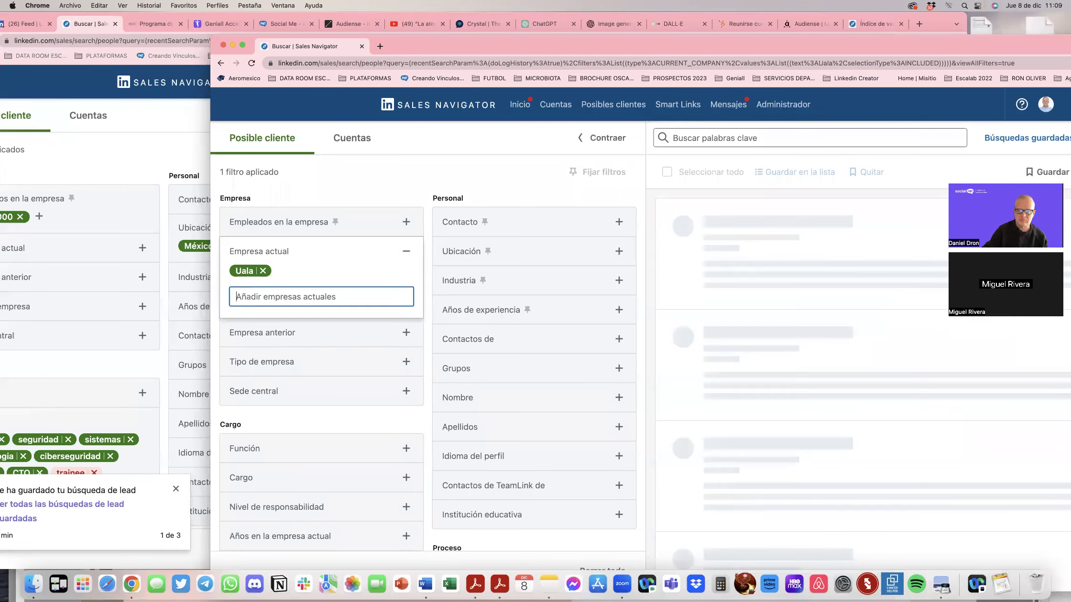
left_click(263, 271)
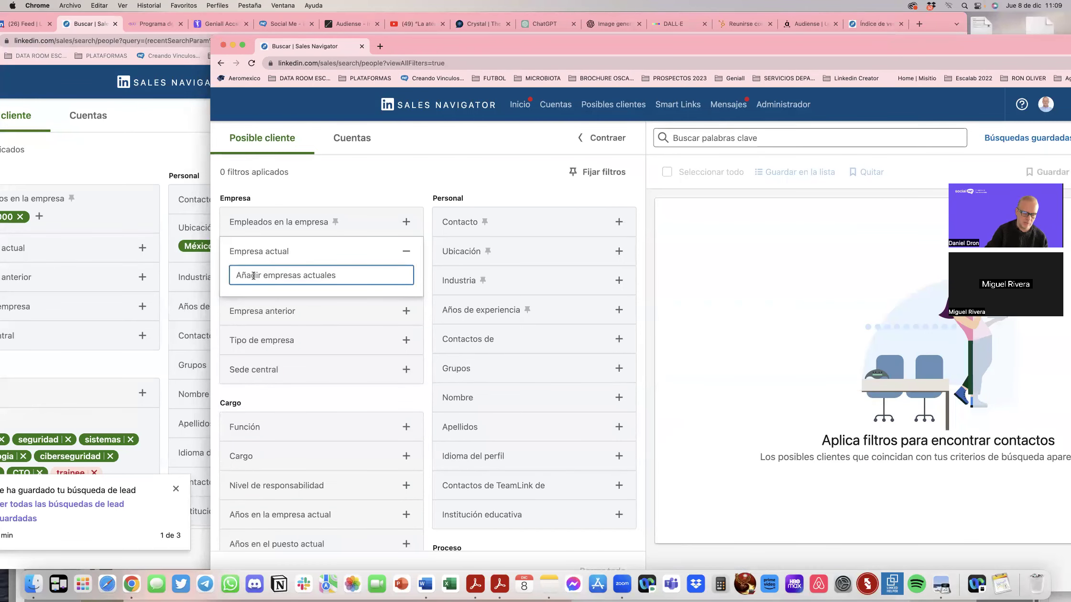
Step: Filter the leads by current company, including the suggested companies Ualá and Nu
type("uala")
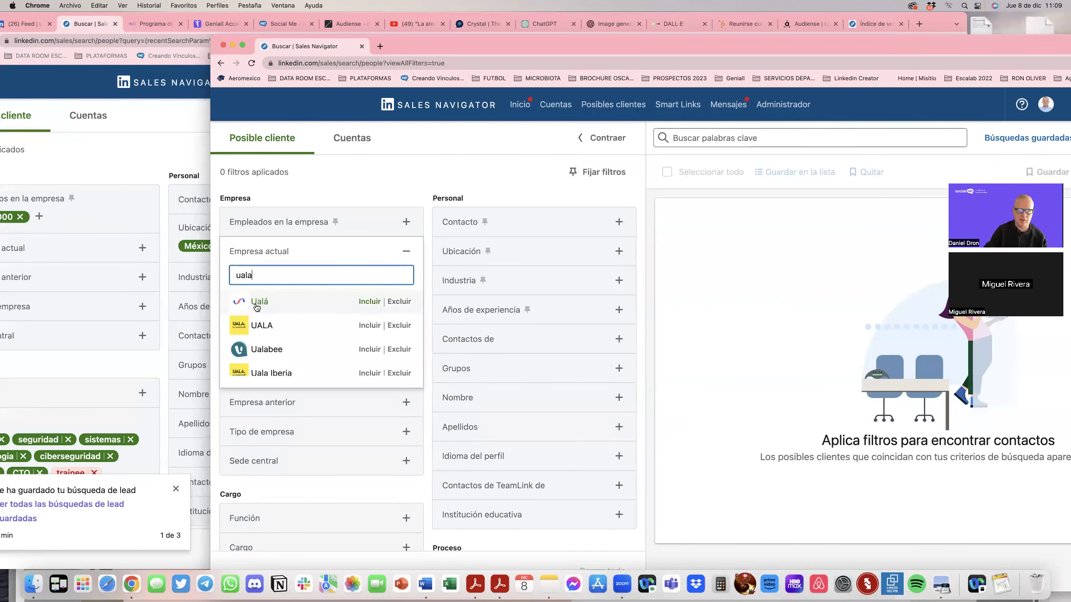
left_click(257, 306)
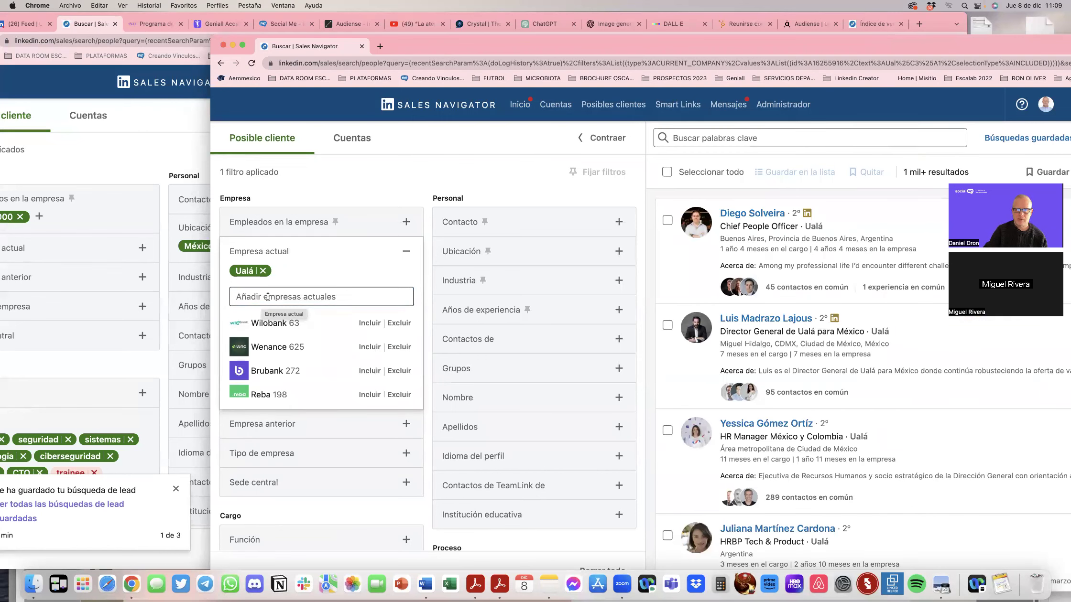
left_click(268, 297)
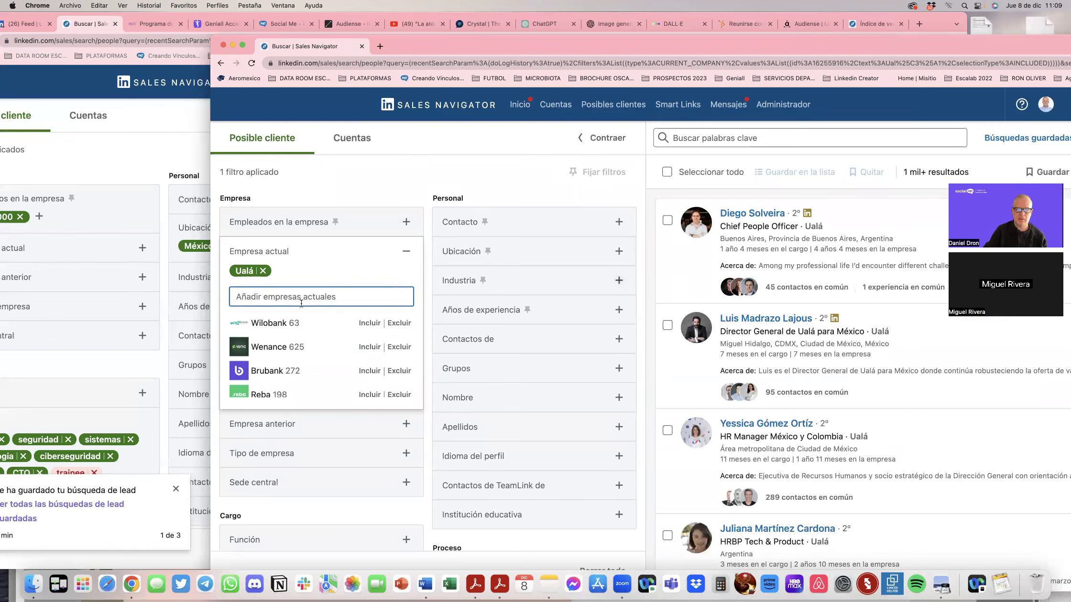
type("NU")
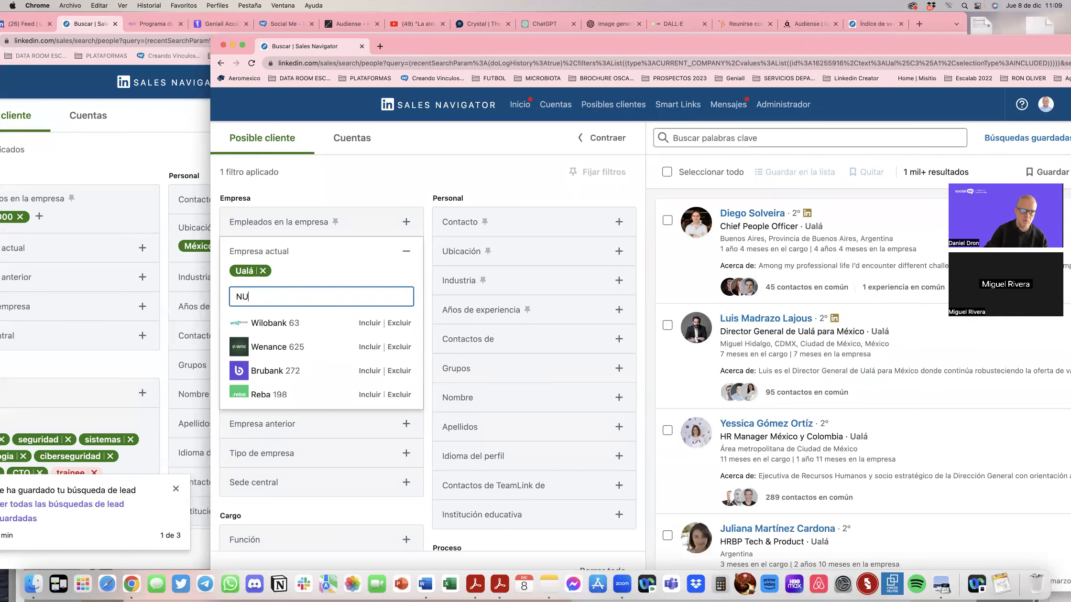
left_click(266, 328)
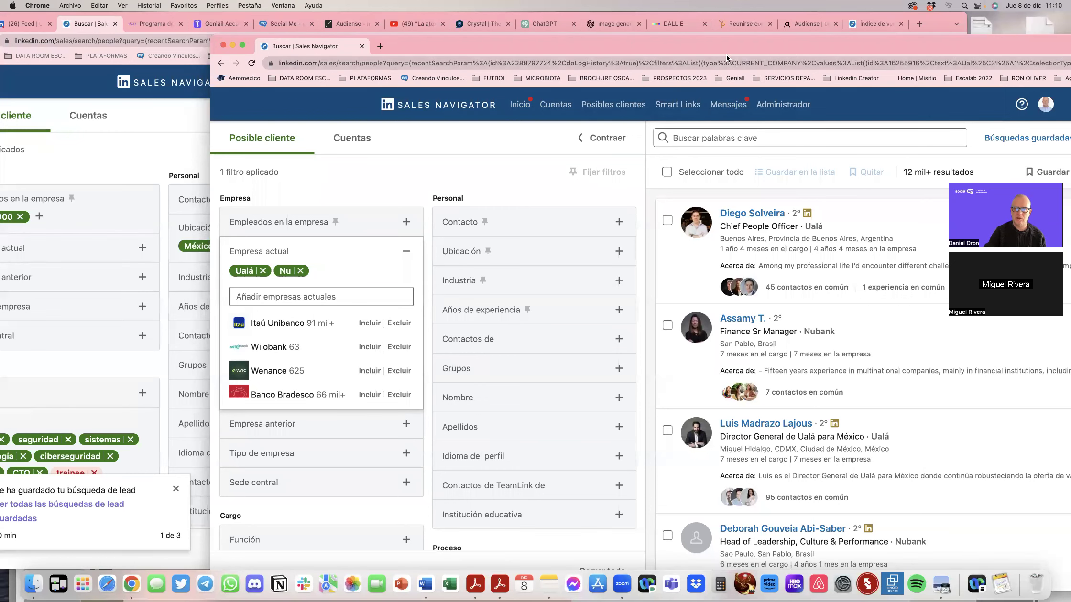
Step: Move the search window fully into view and open the Smart Links page
left_click_drag(721, 49, 670, 51)
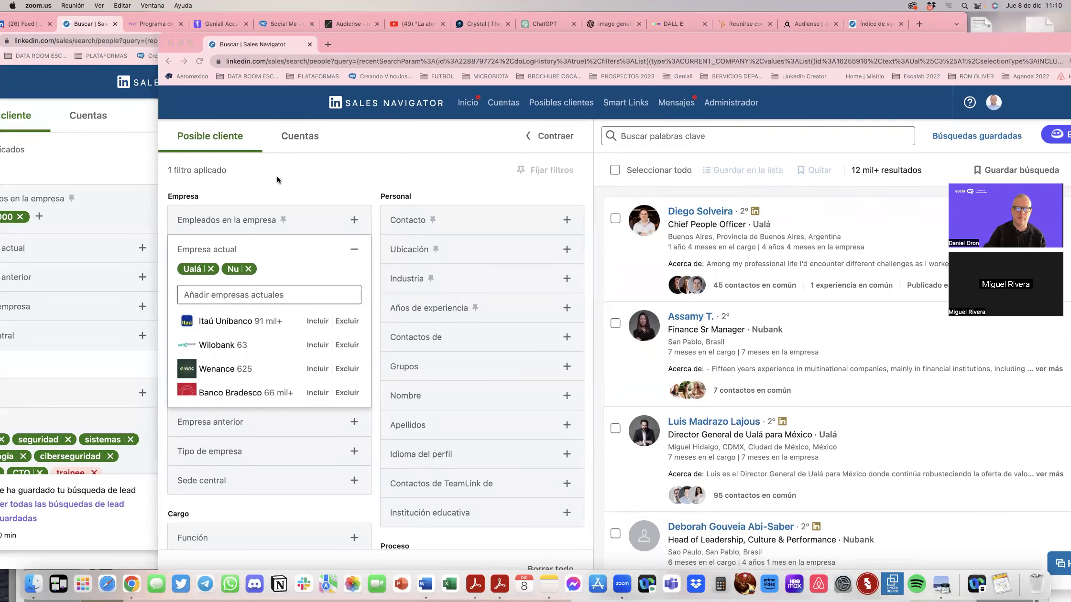
left_click_drag(353, 48, 388, 48)
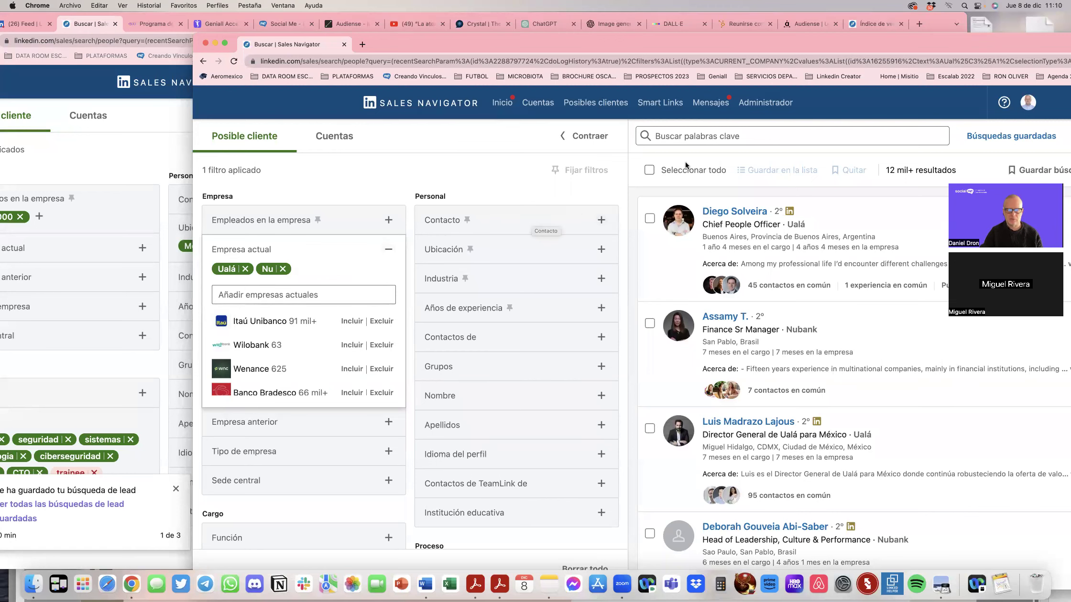
left_click_drag(820, 44, 675, 49)
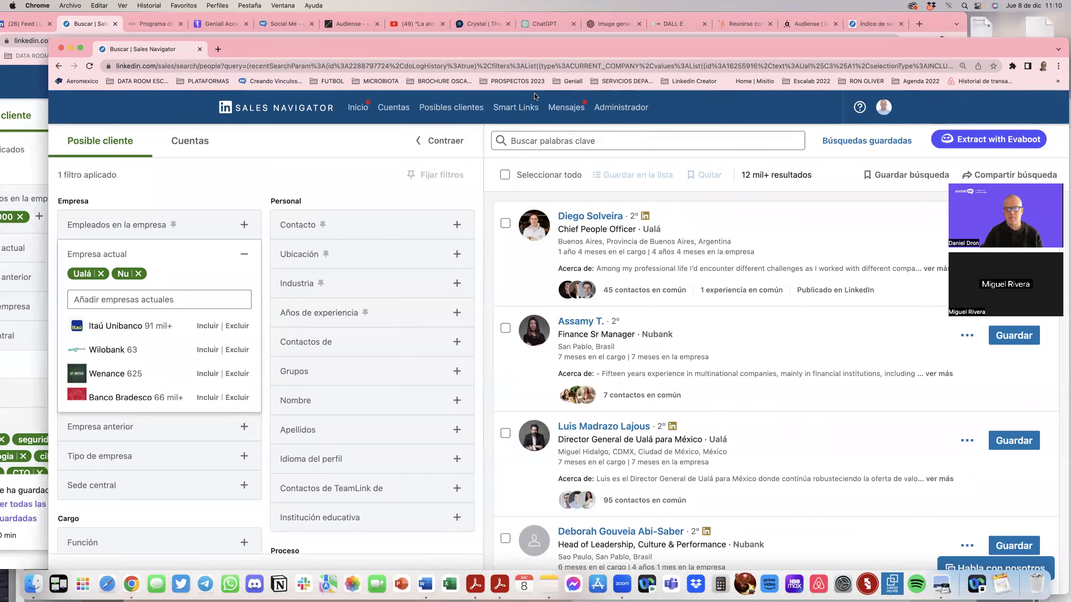
left_click(511, 112)
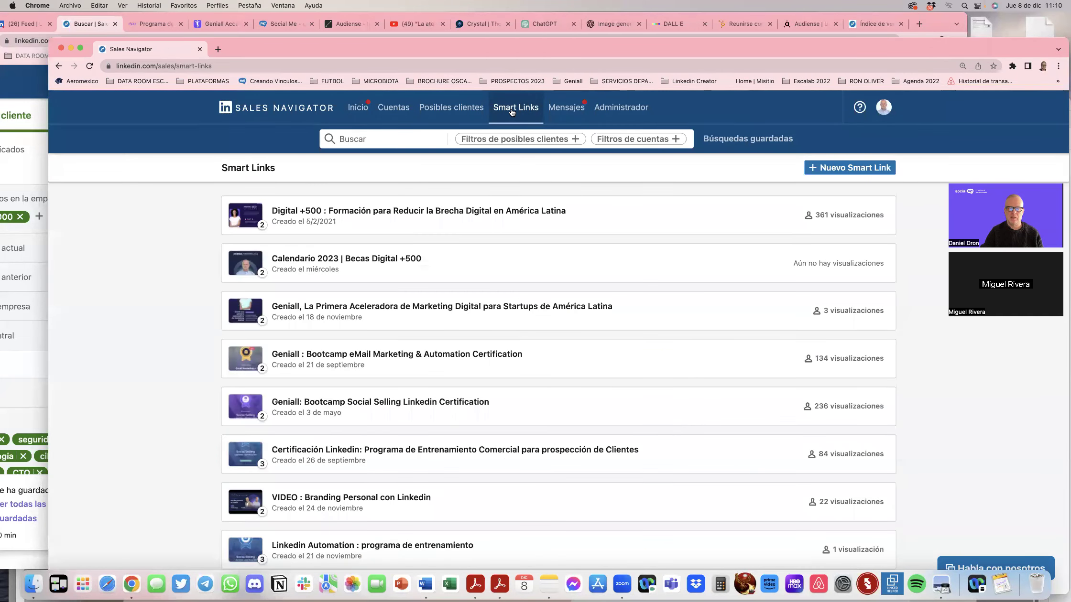